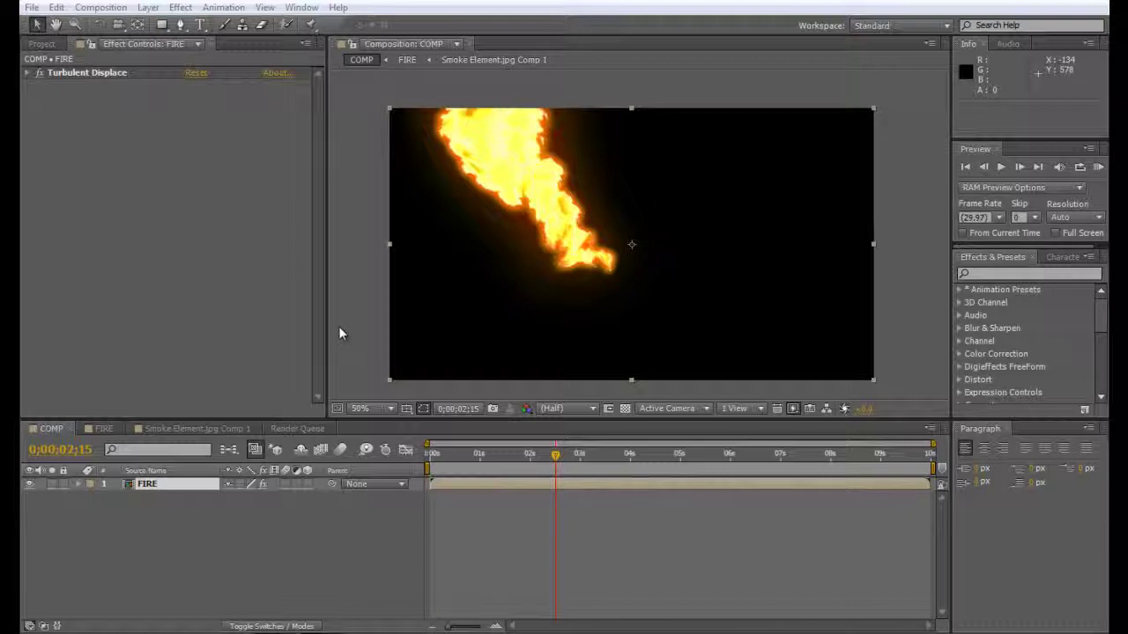
Make Comp 2 as an HDV/HDTV 720 29.97 comp at Half resolution, 0;00;10;00 long, black background
left_click(100, 8)
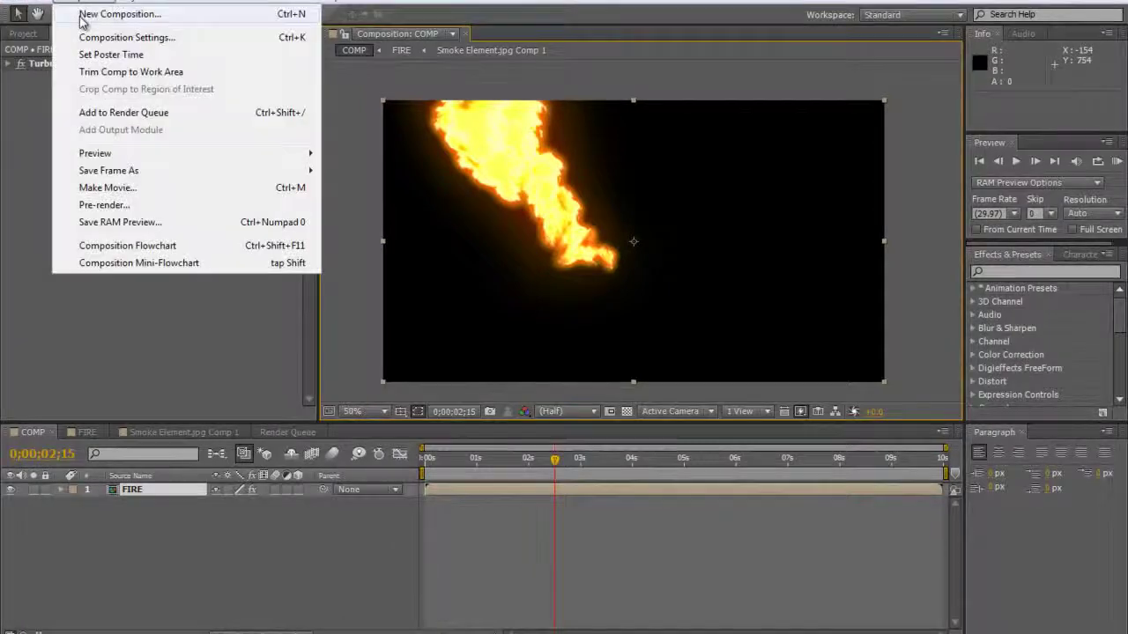
left_click(84, 17)
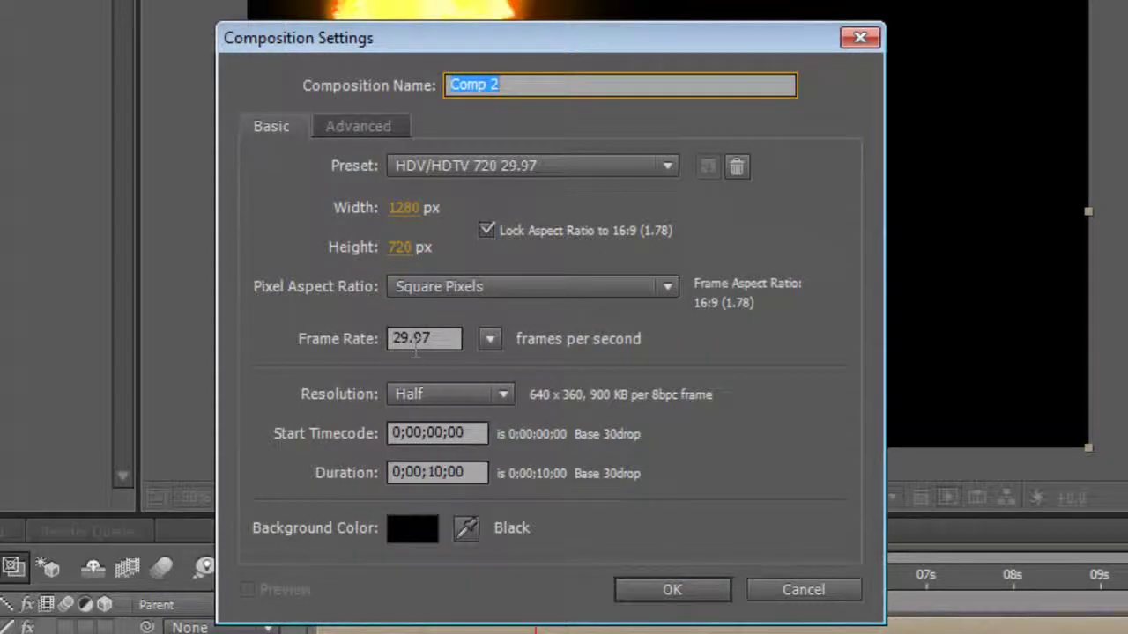
left_click(453, 397)
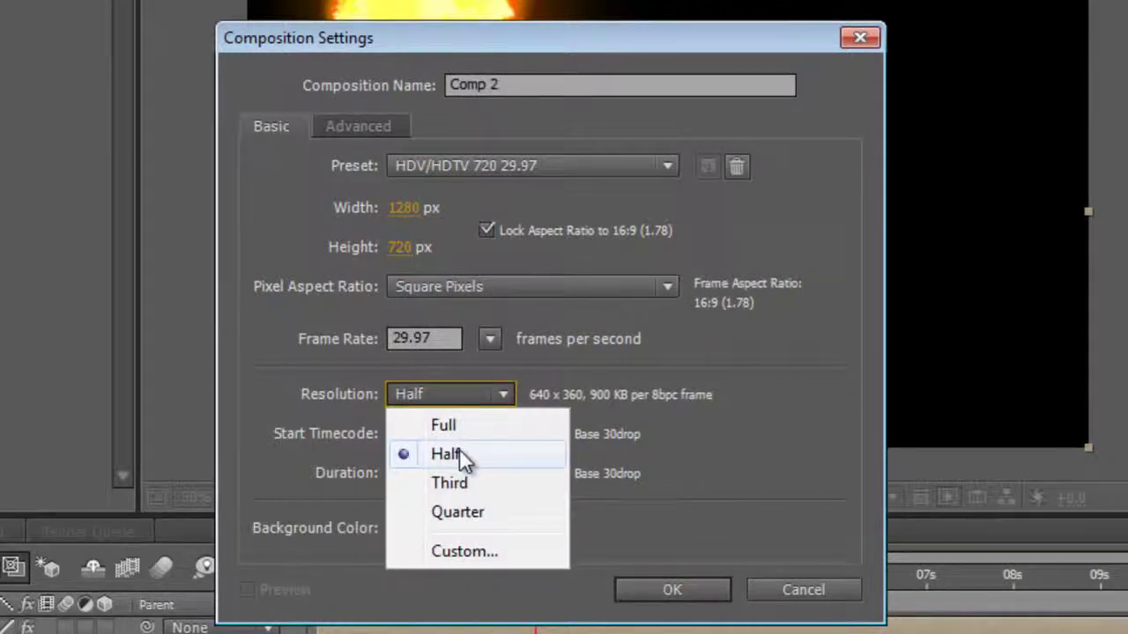
left_click(459, 454)
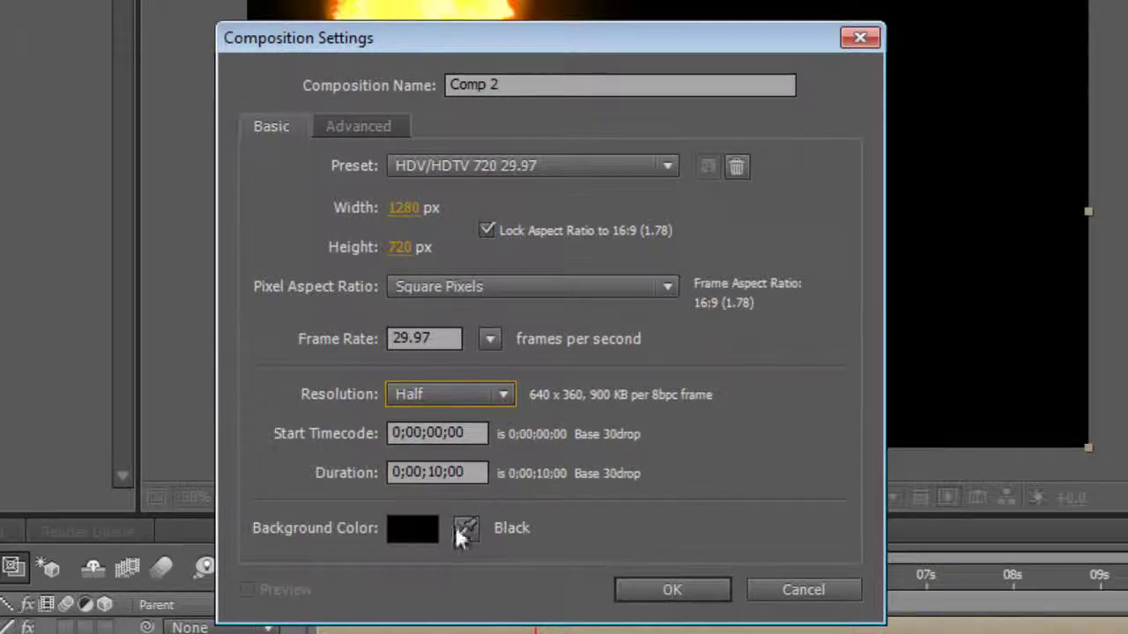
left_click(676, 587)
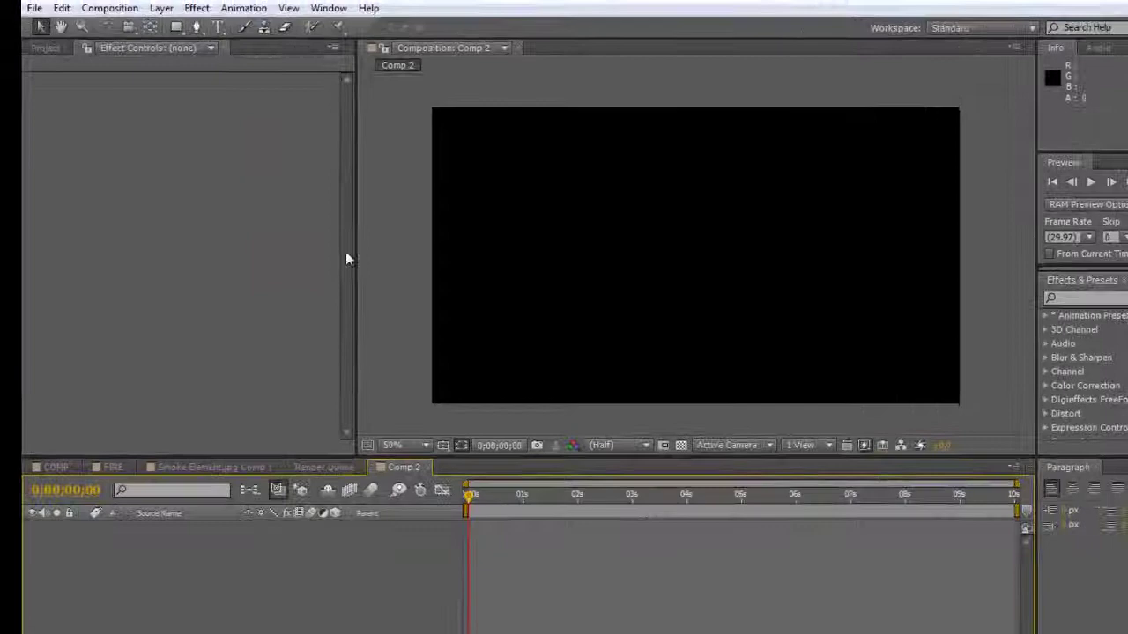
Add a comp-size white solid named 'Trapcode' to Comp 2
left_click(161, 8)
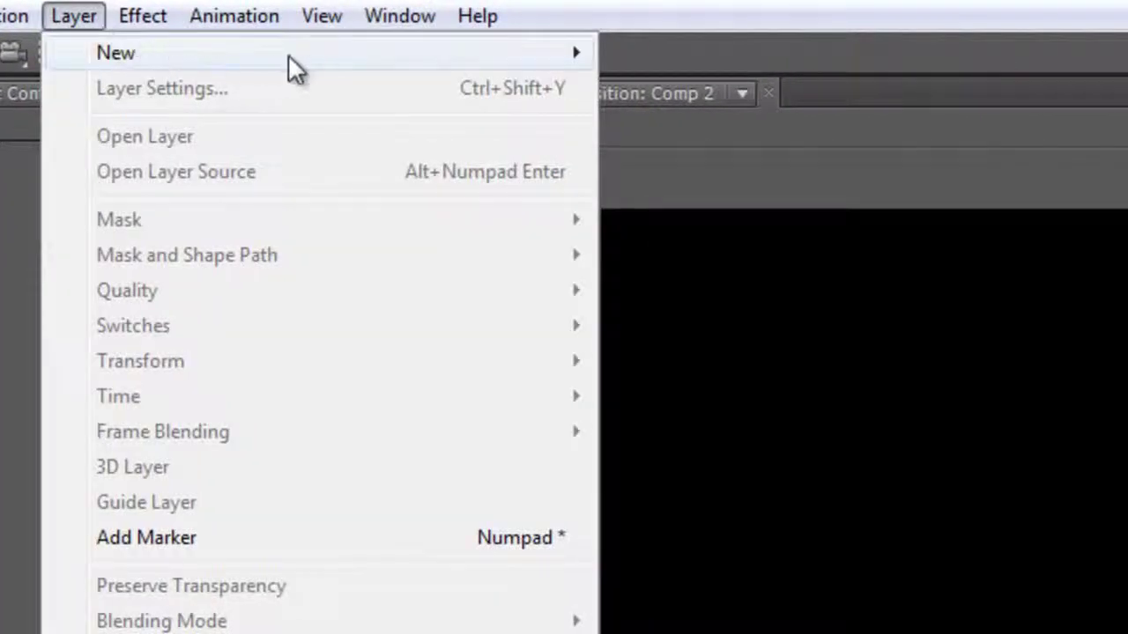
mouse_move(288, 55)
left_click(670, 88)
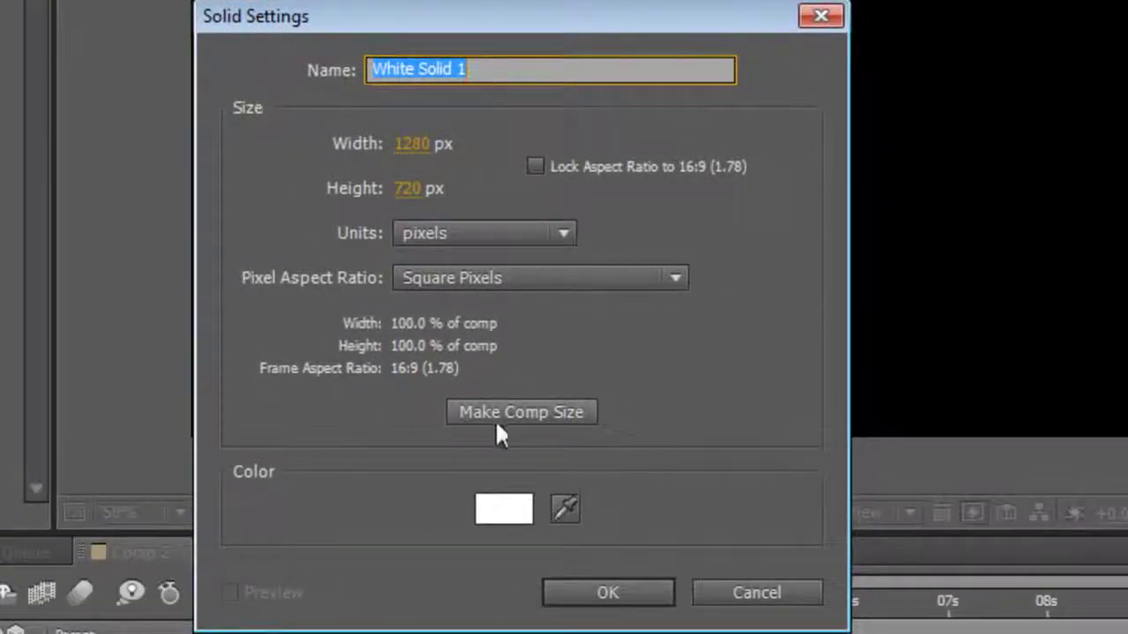
left_click(511, 413)
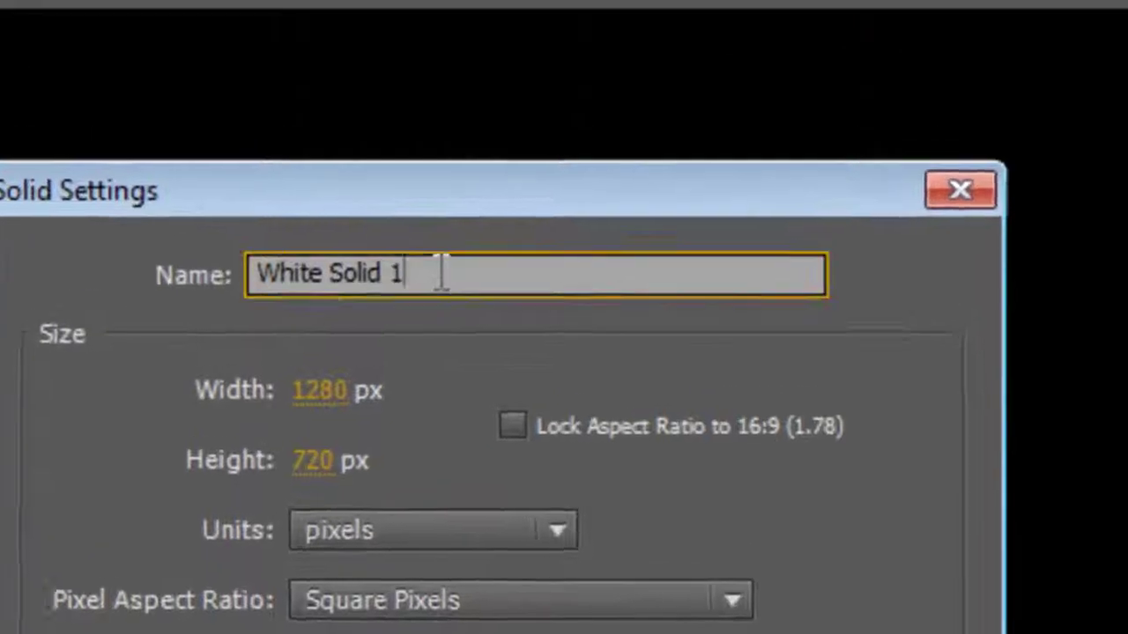
left_click_drag(490, 70, 363, 81)
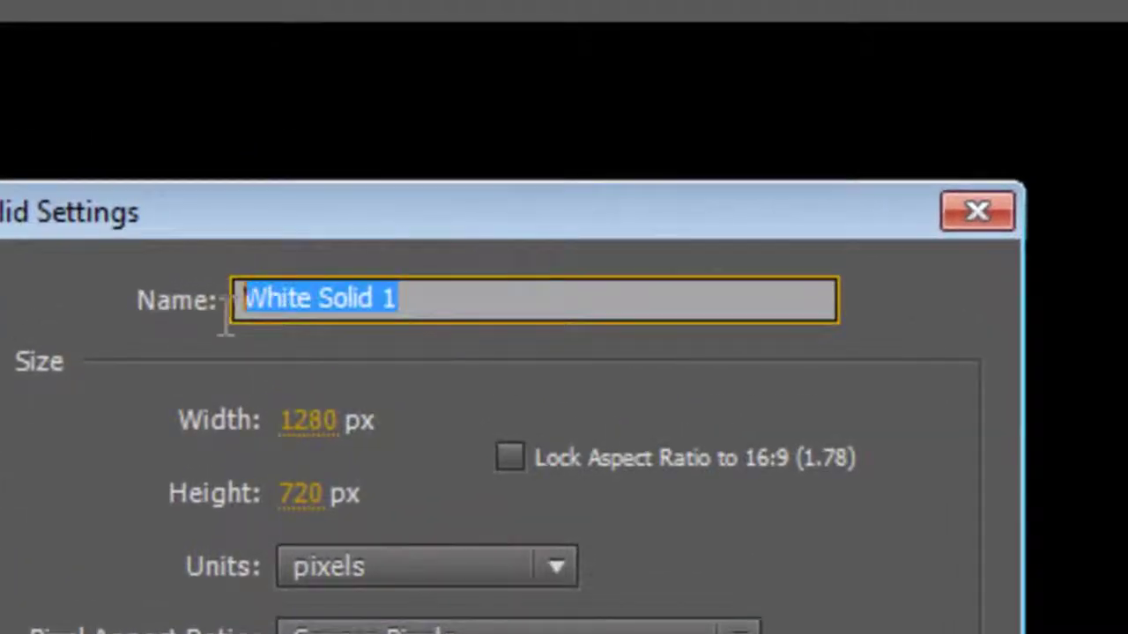
type("Tr")
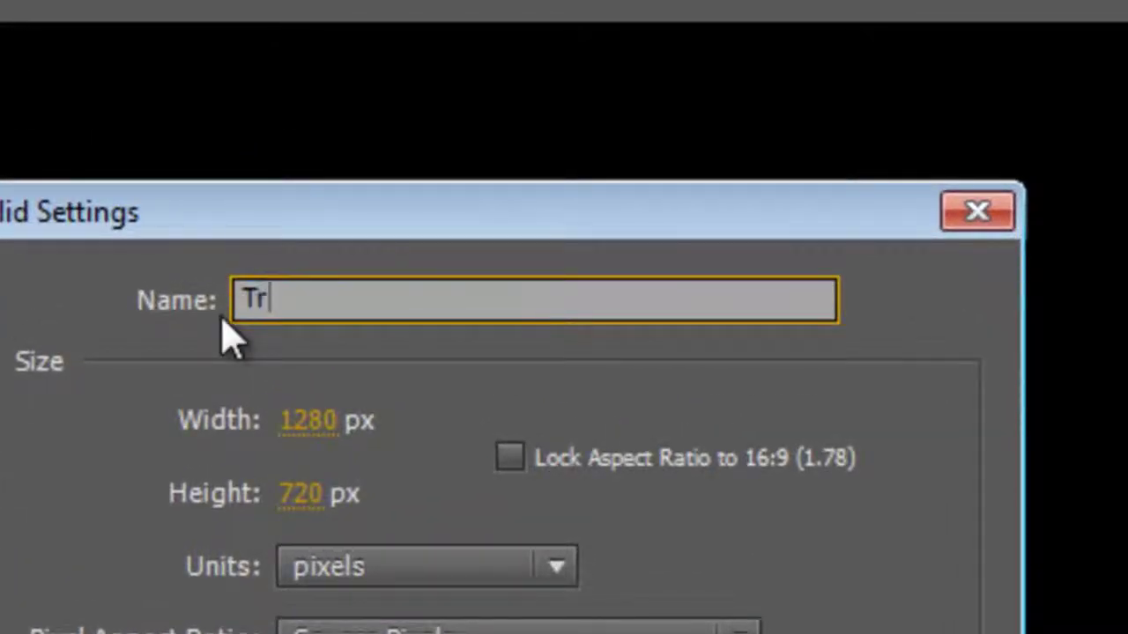
type("apocde")
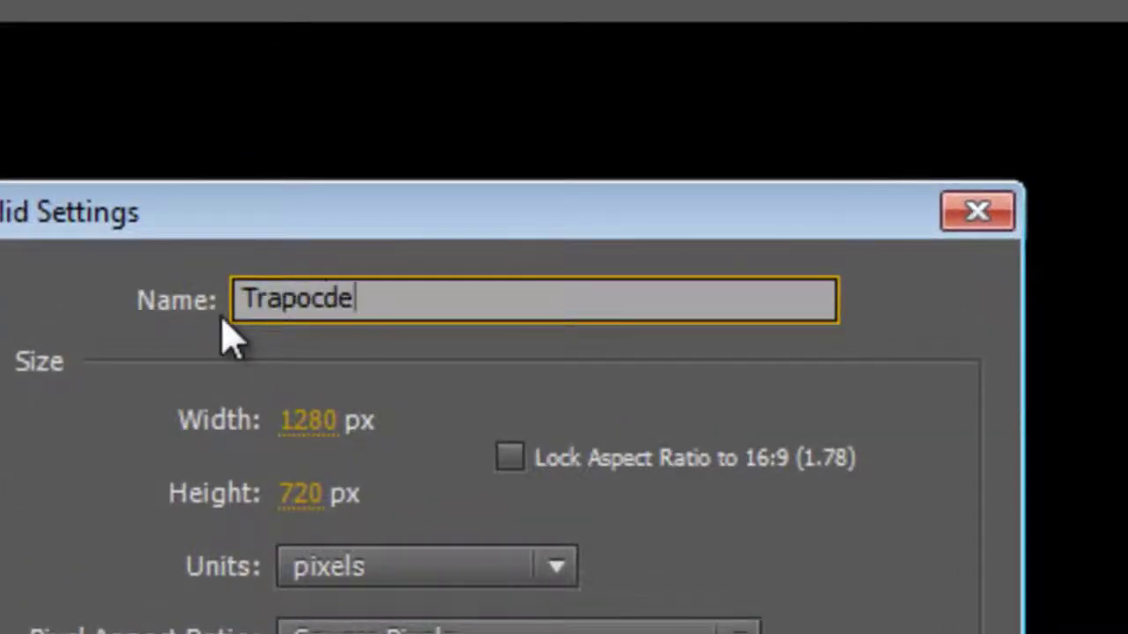
key("BackSpace")
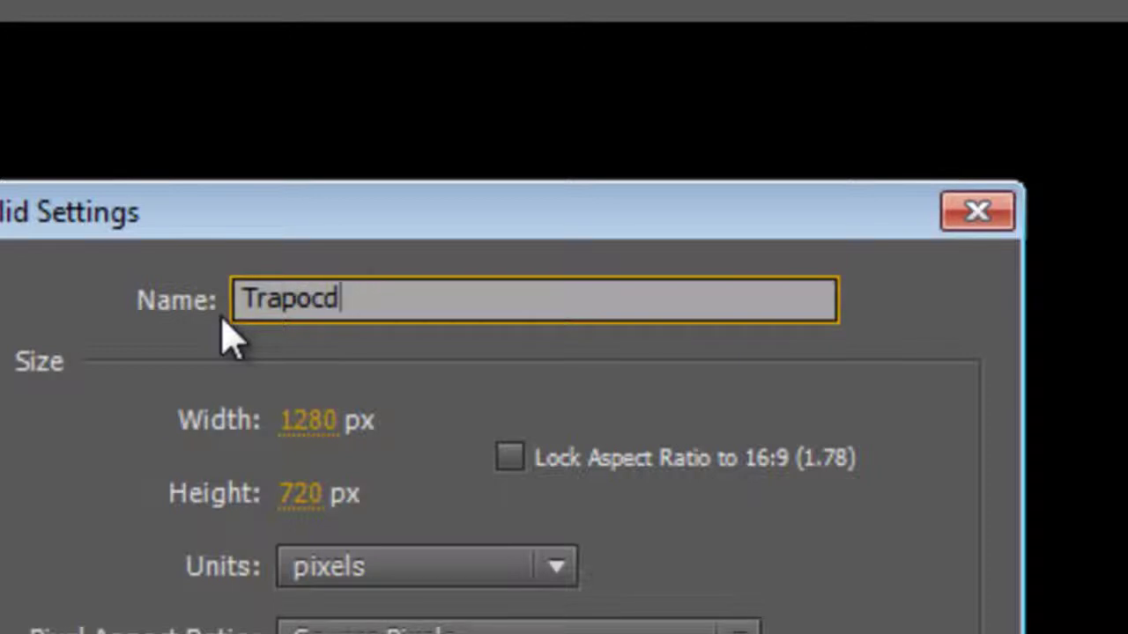
key("BackSpace")
key("BackSpace")
key("BackSpace")
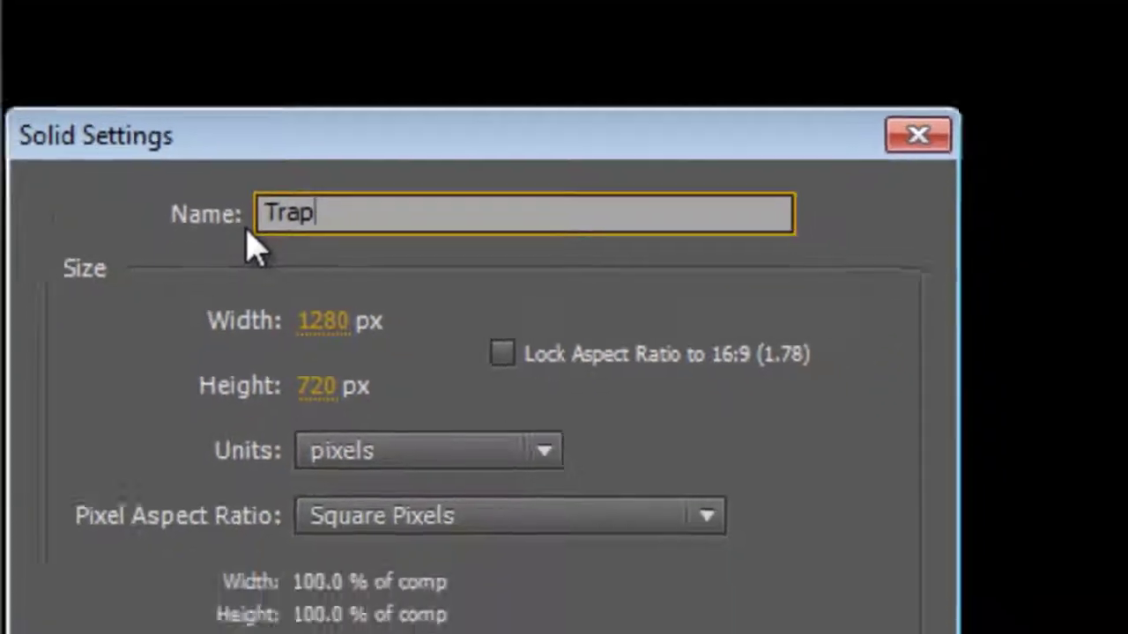
type("code")
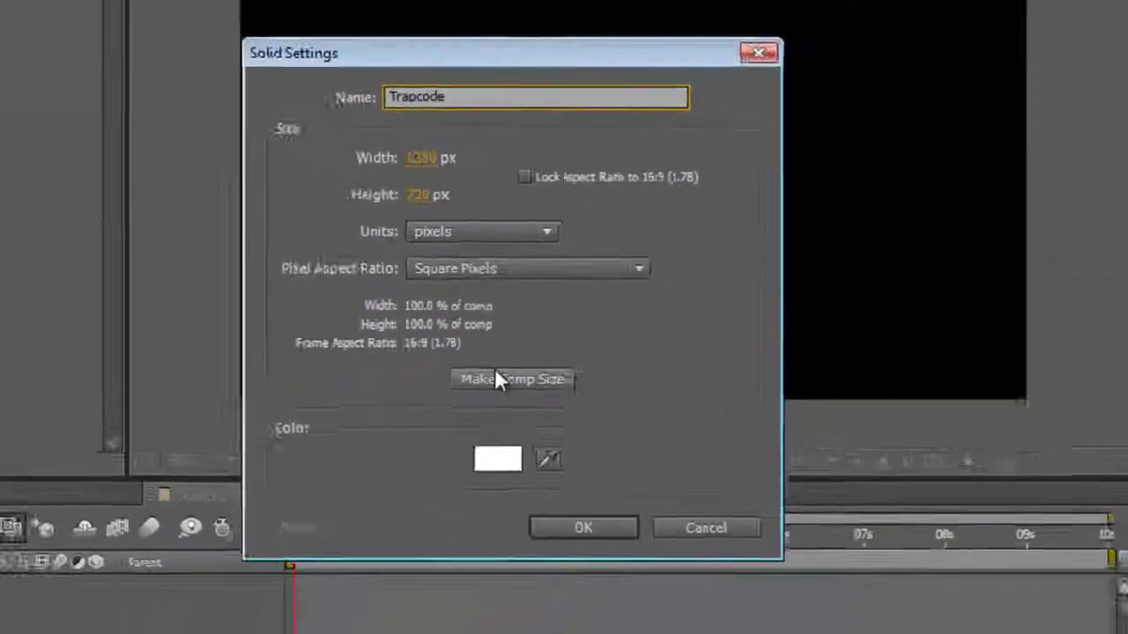
left_click(469, 398)
left_click(564, 589)
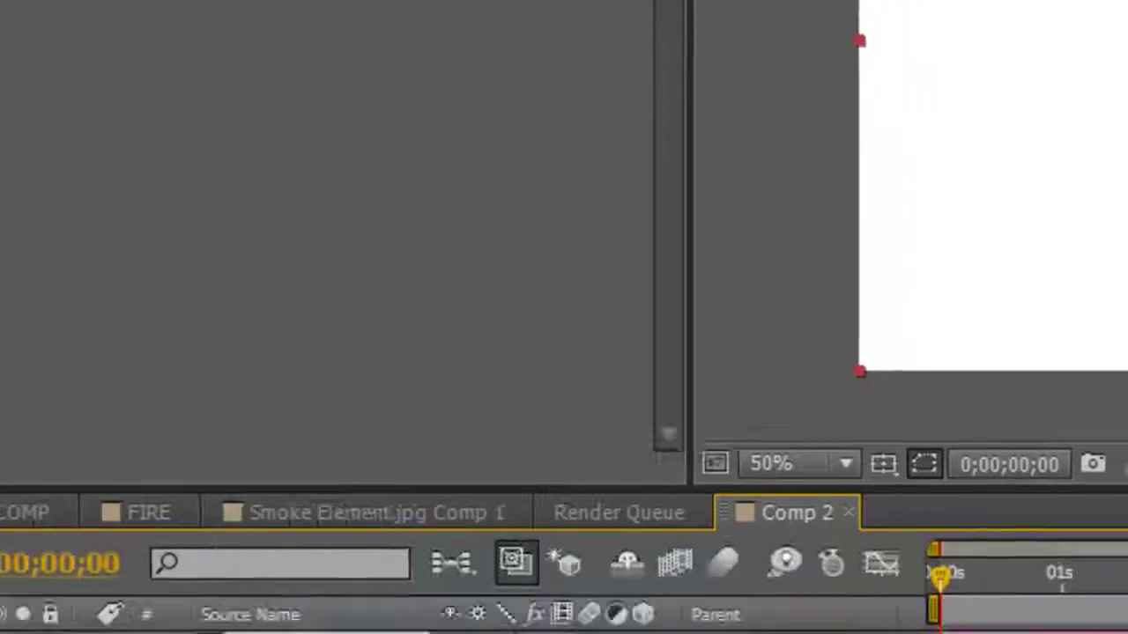
Pre-compose the Trapcode layer, naming the new precomp 'FIRE1'
left_click(353, 8)
left_click(450, 633)
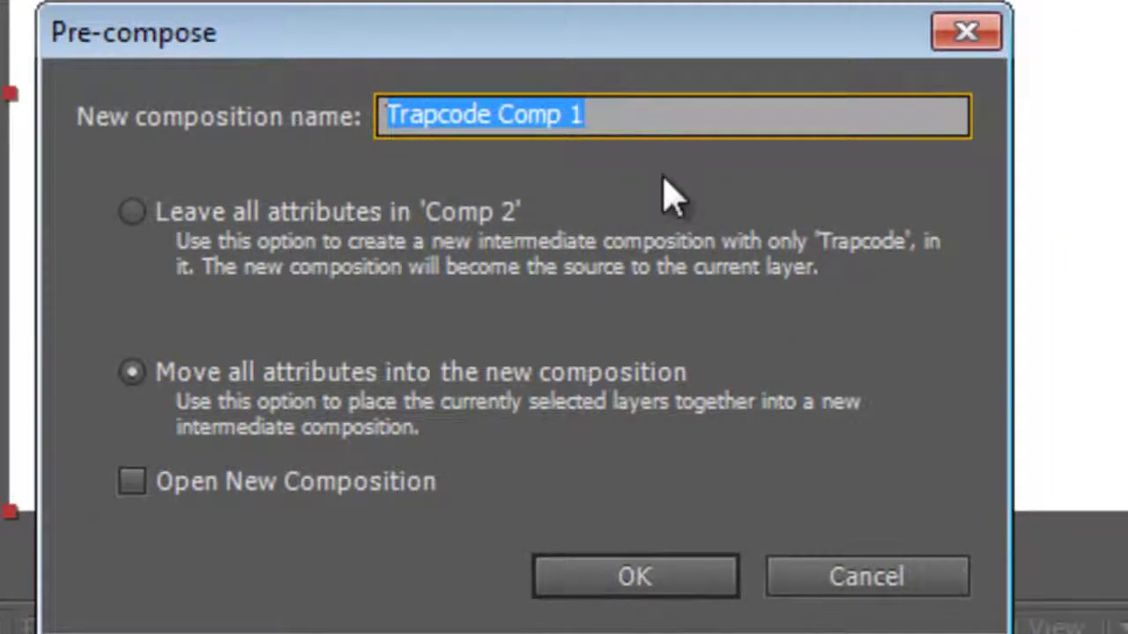
type("FIRE")
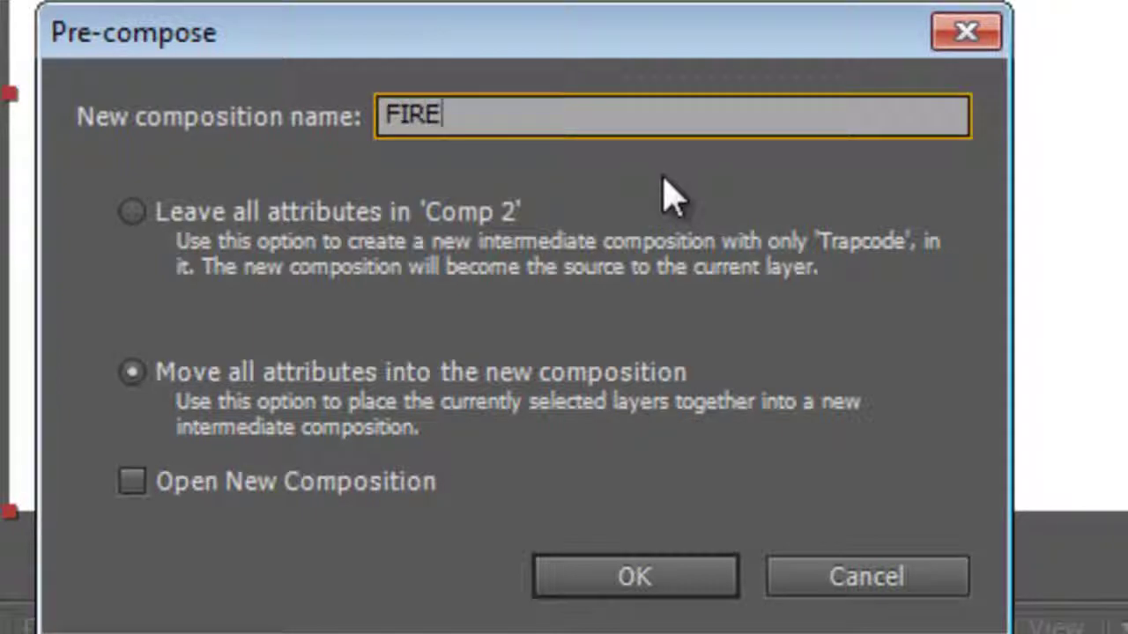
type("1")
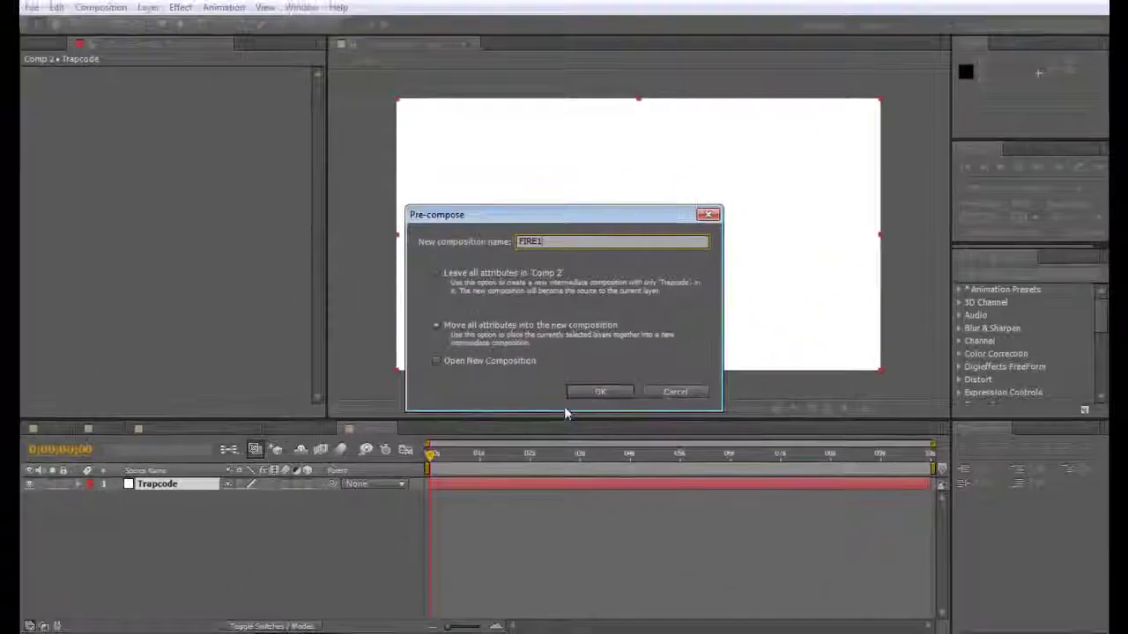
Confirm the FIRE1 precomp, open it, and apply Trapcode Particular to its Trapcode solid
left_click(600, 391)
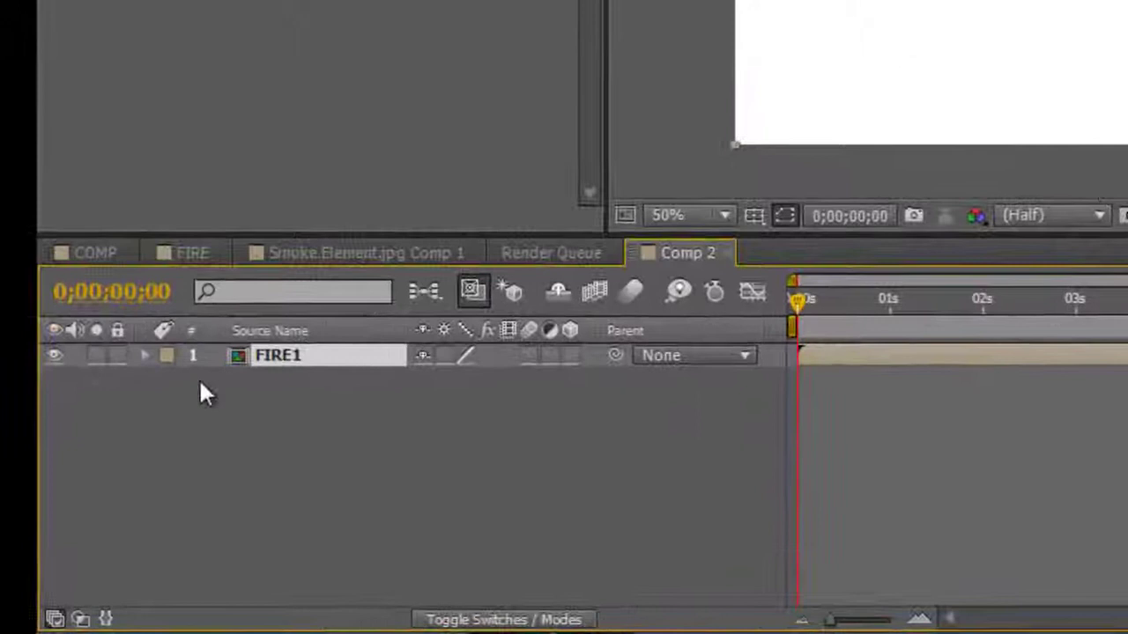
double_click(310, 357)
left_click(307, 361)
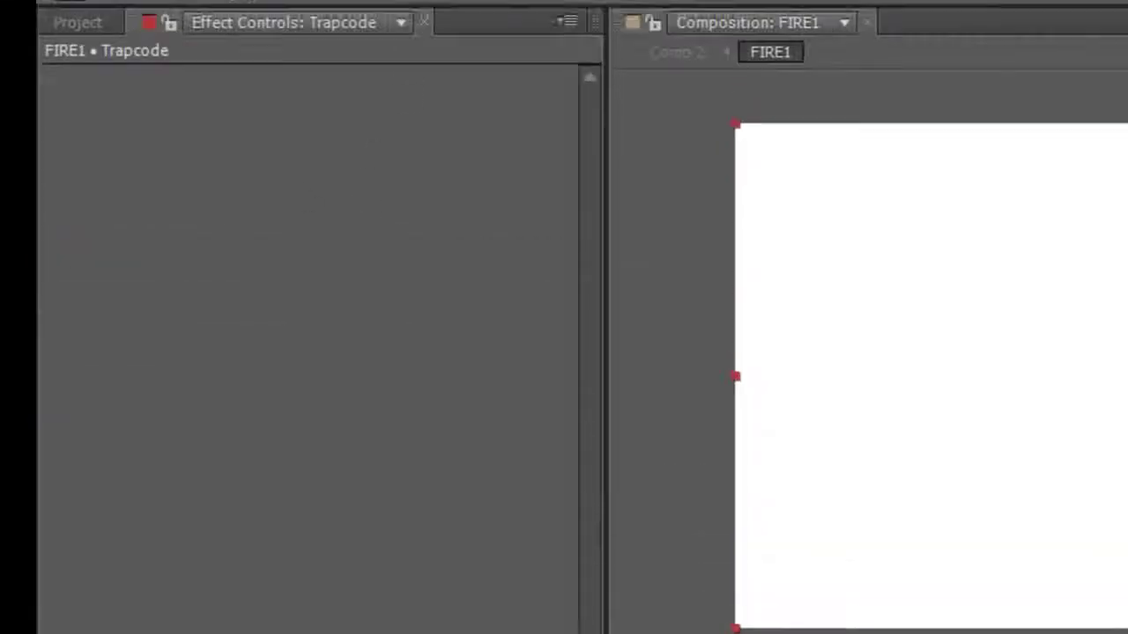
right_click(296, 176)
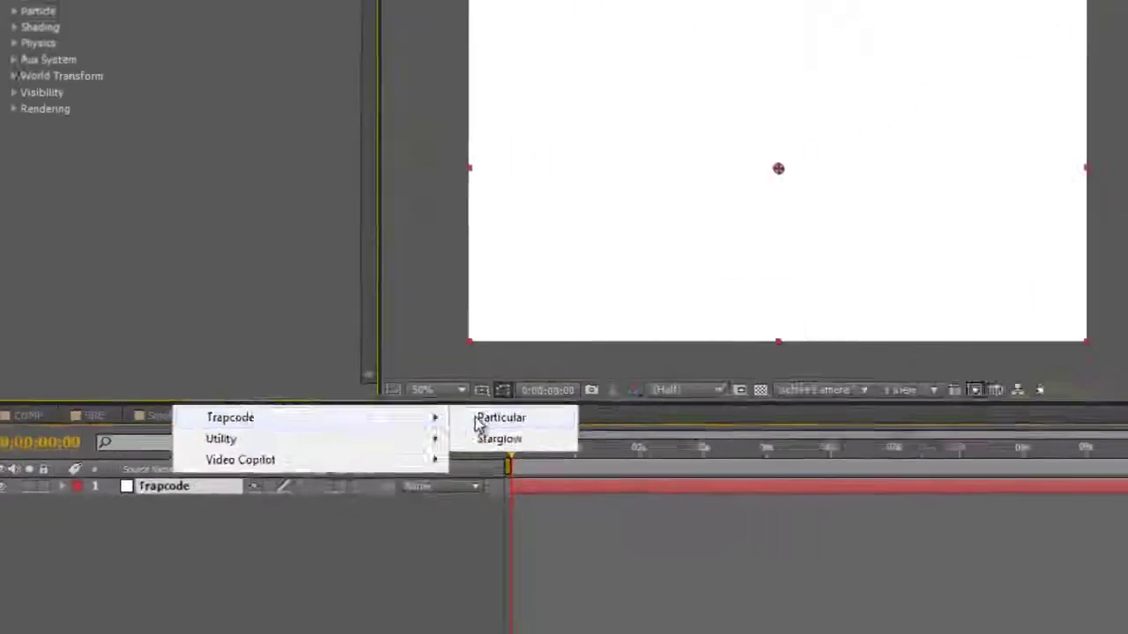
left_click(819, 361)
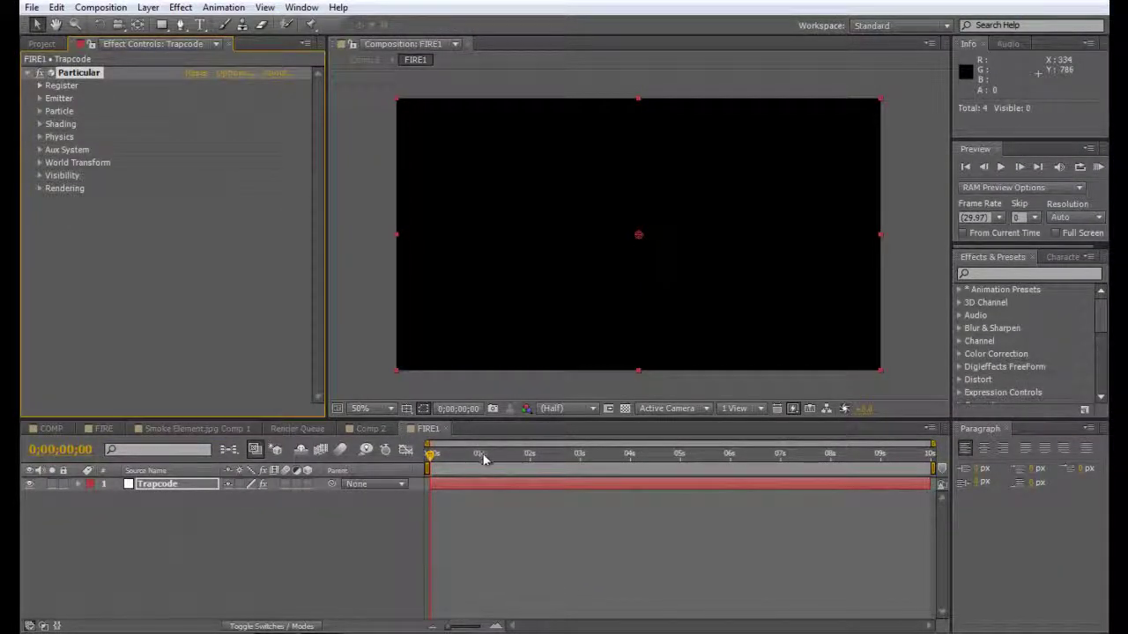
Move the time indicator to 0;00;02;14 and set the viewer resolution to Half
left_click_drag(482, 458, 503, 454)
scroll(634, 273, "up", 3)
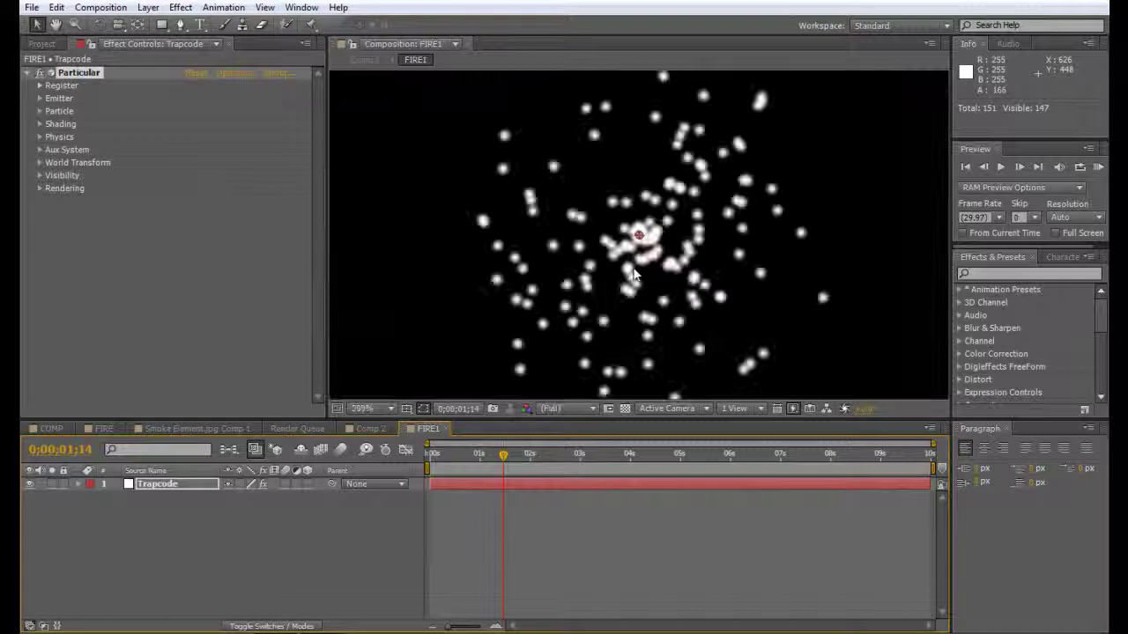
scroll(632, 267, "down", 1)
left_click(553, 452)
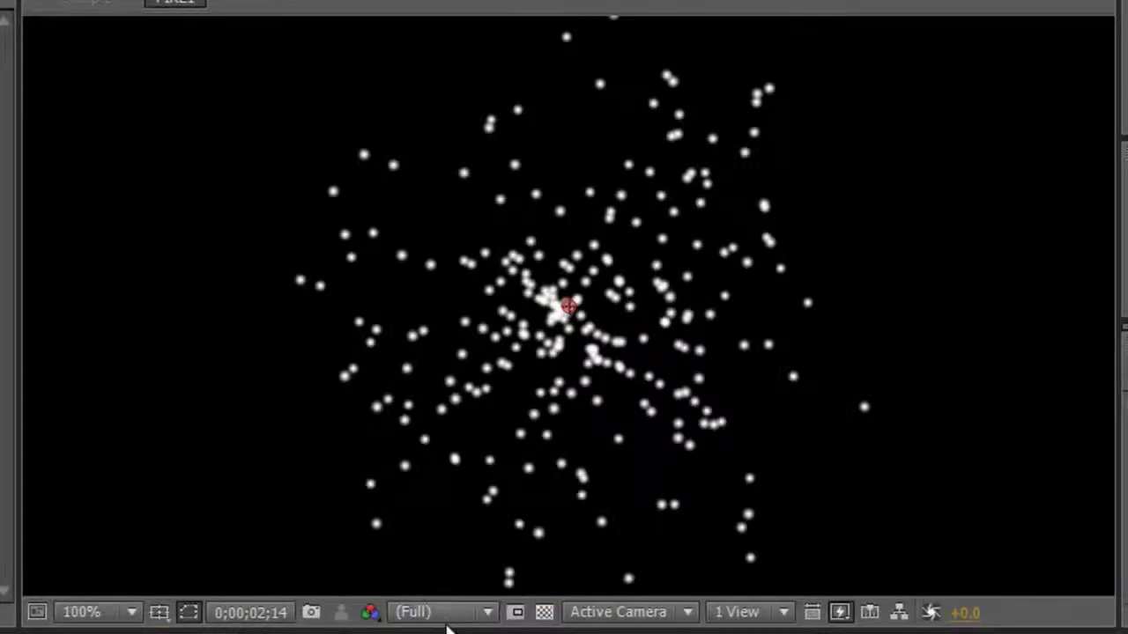
left_click(448, 626)
left_click(432, 631)
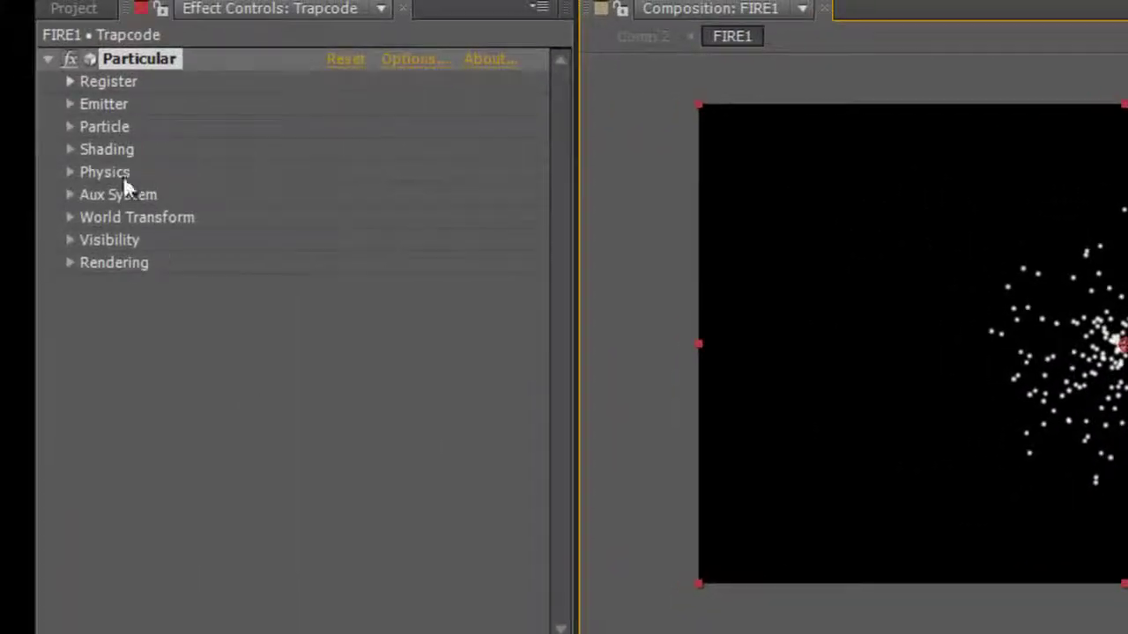
Select the Smoke Element.jpg footage in the Project panel
left_click(73, 9)
left_click(278, 508)
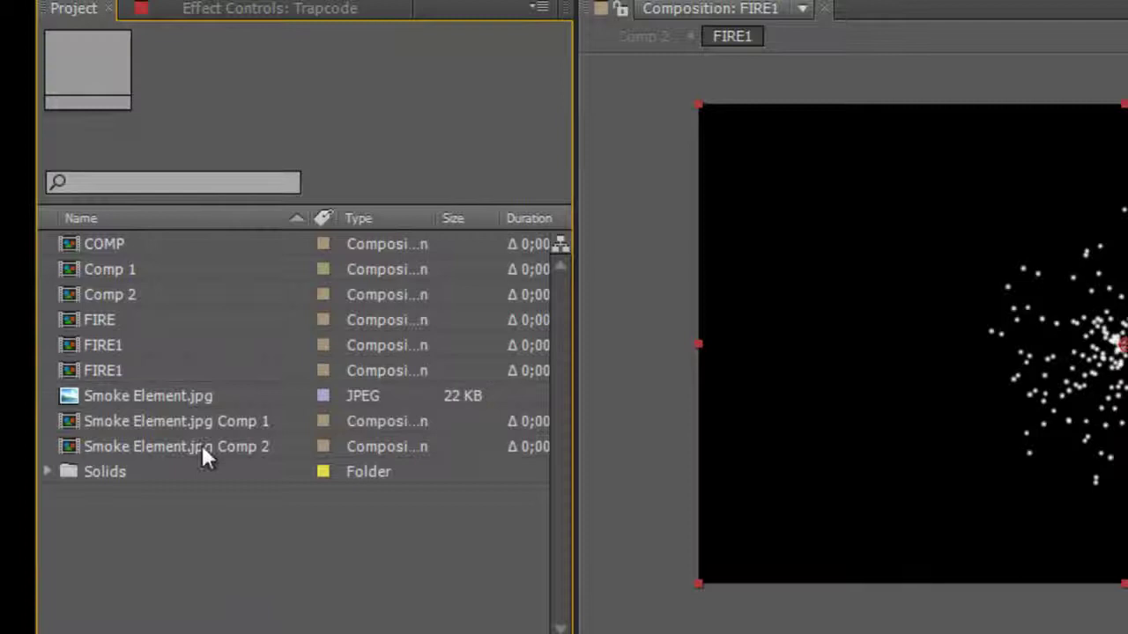
left_click(165, 398)
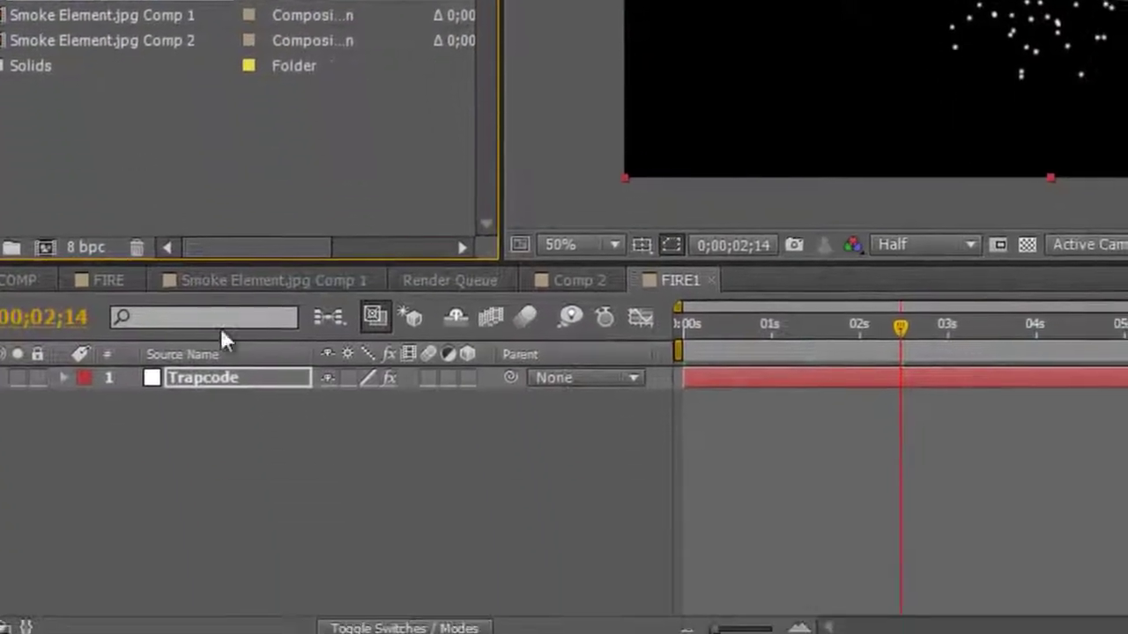
Place Smoke Element.jpg below Trapcode in FIRE1, pre-compose it as Smoke Element.jpg Comp 3, and open it
left_click_drag(252, 478, 252, 479)
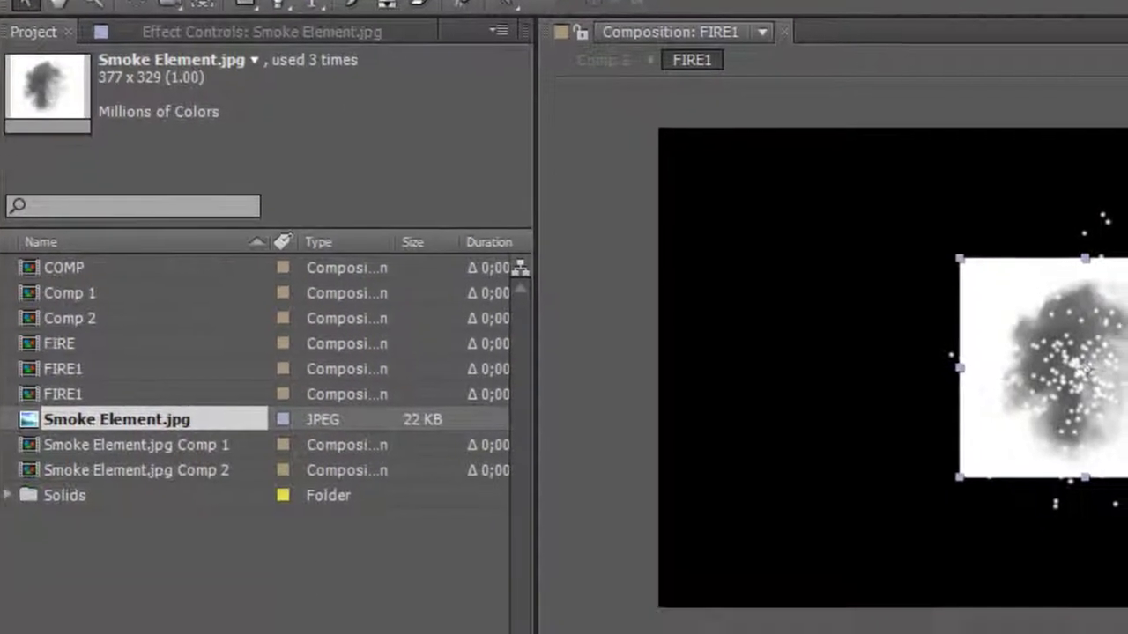
left_click(229, 12)
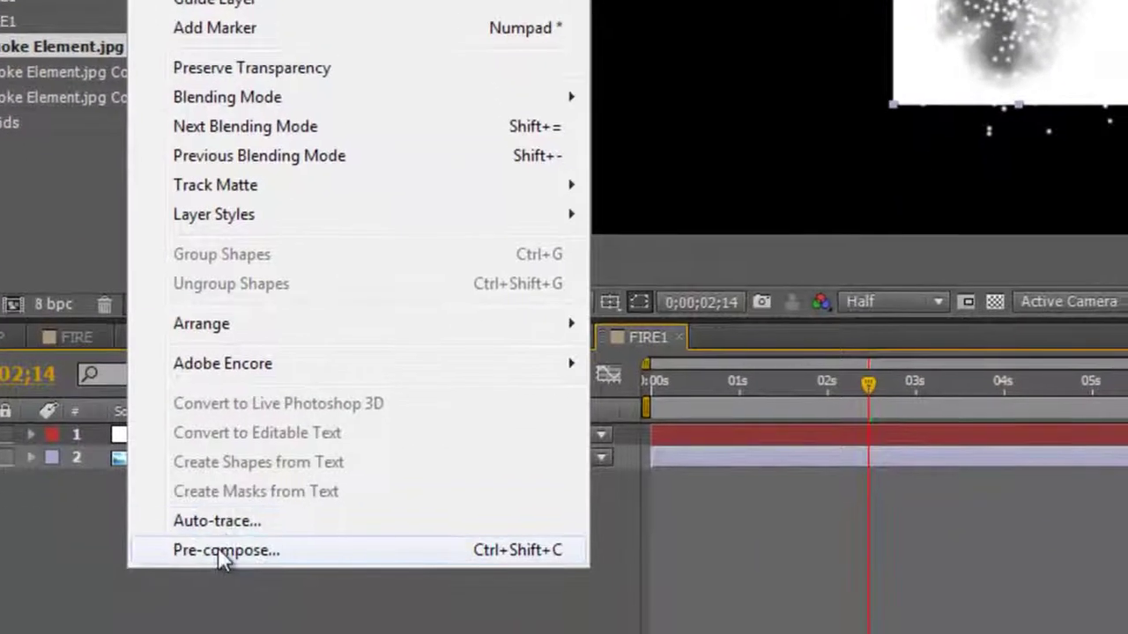
left_click(224, 551)
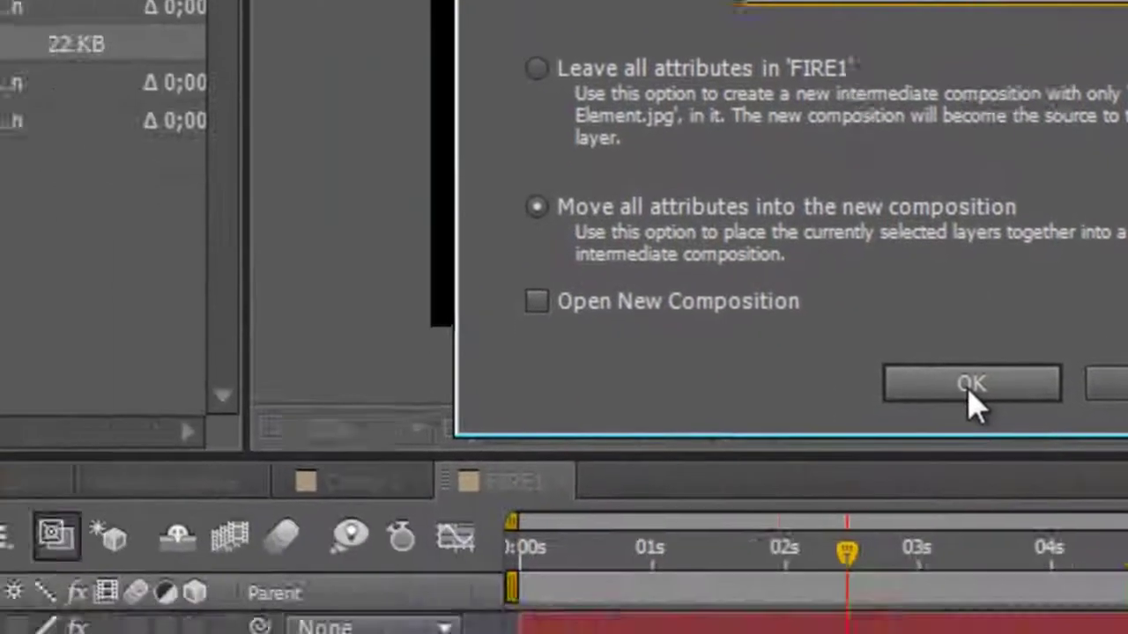
left_click(972, 388)
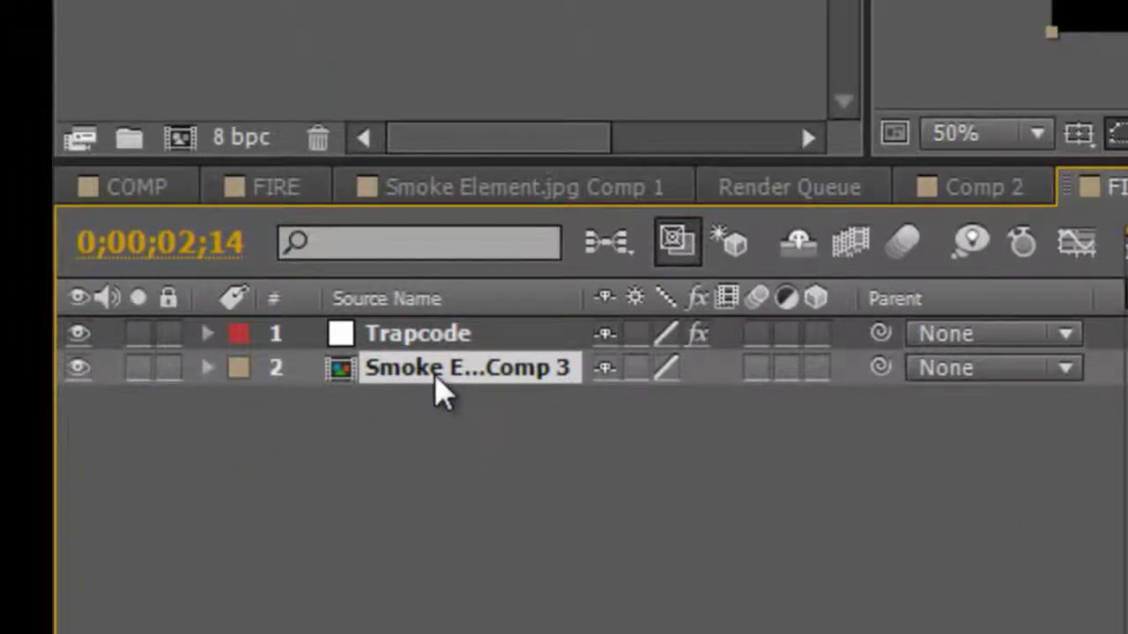
double_click(420, 385)
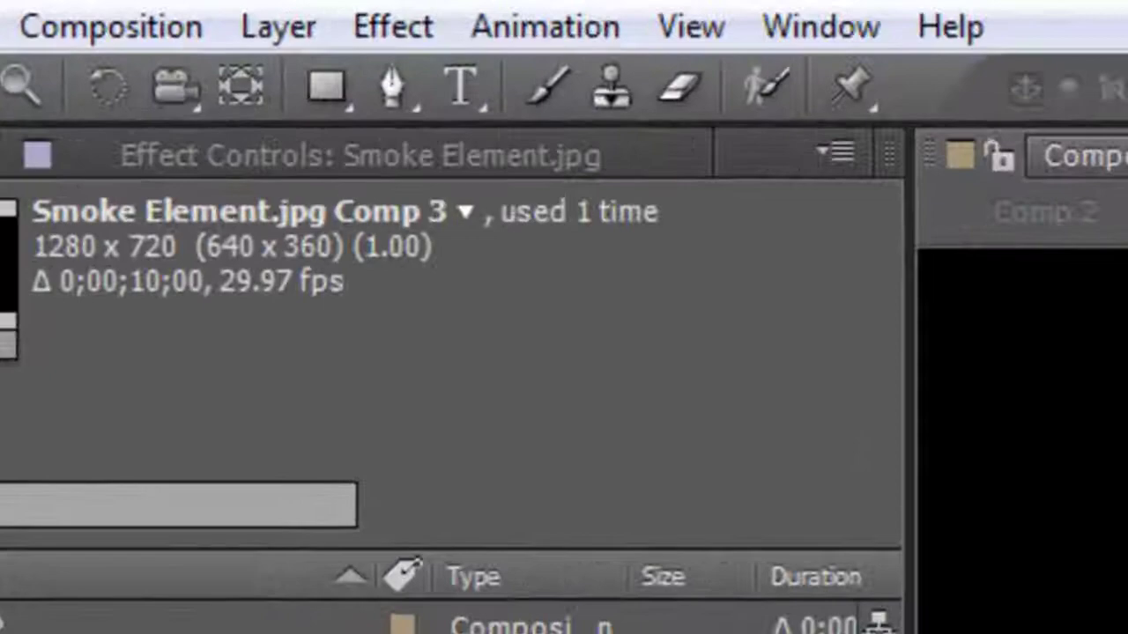
Apply Color Key to the smoke layer with a white key colour and Color Tolerance 15
left_click(273, 16)
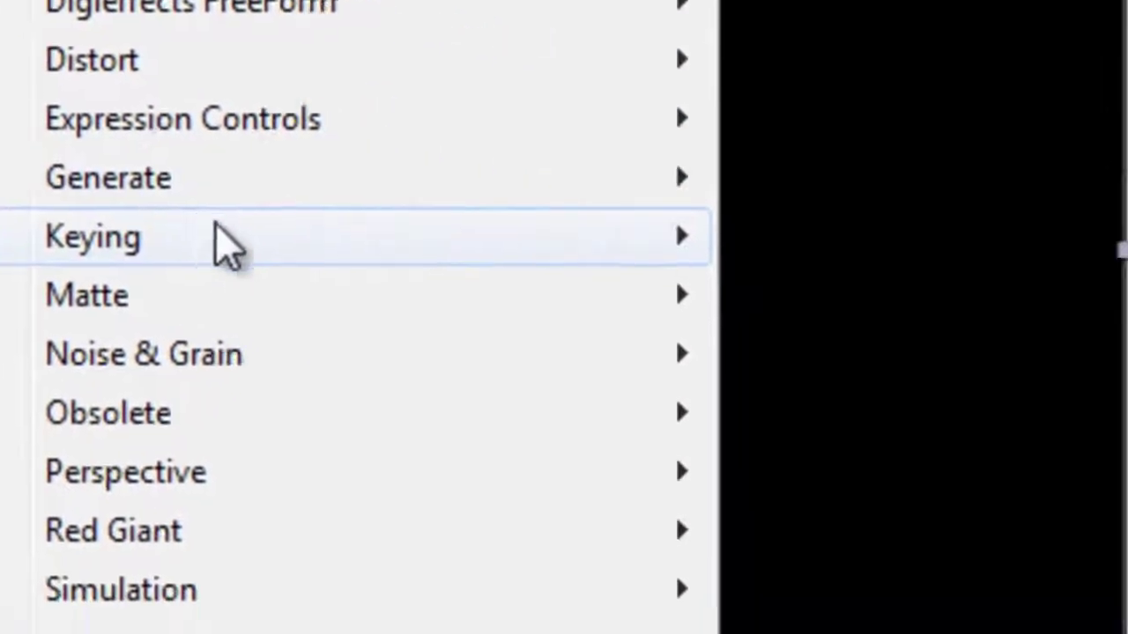
mouse_move(861, 627)
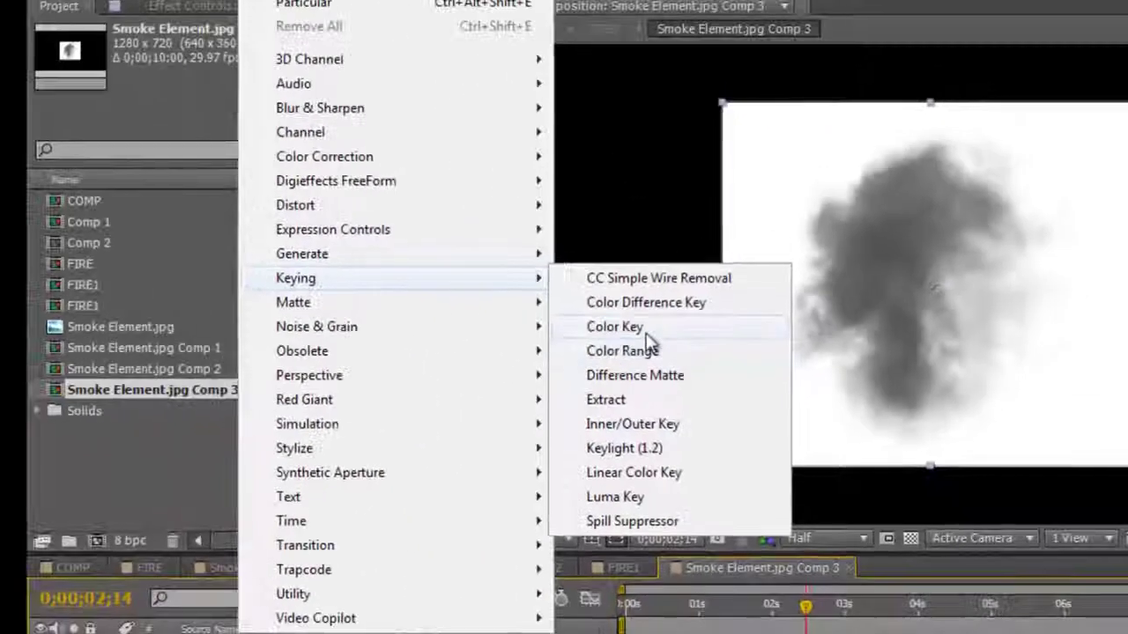
left_click(515, 260)
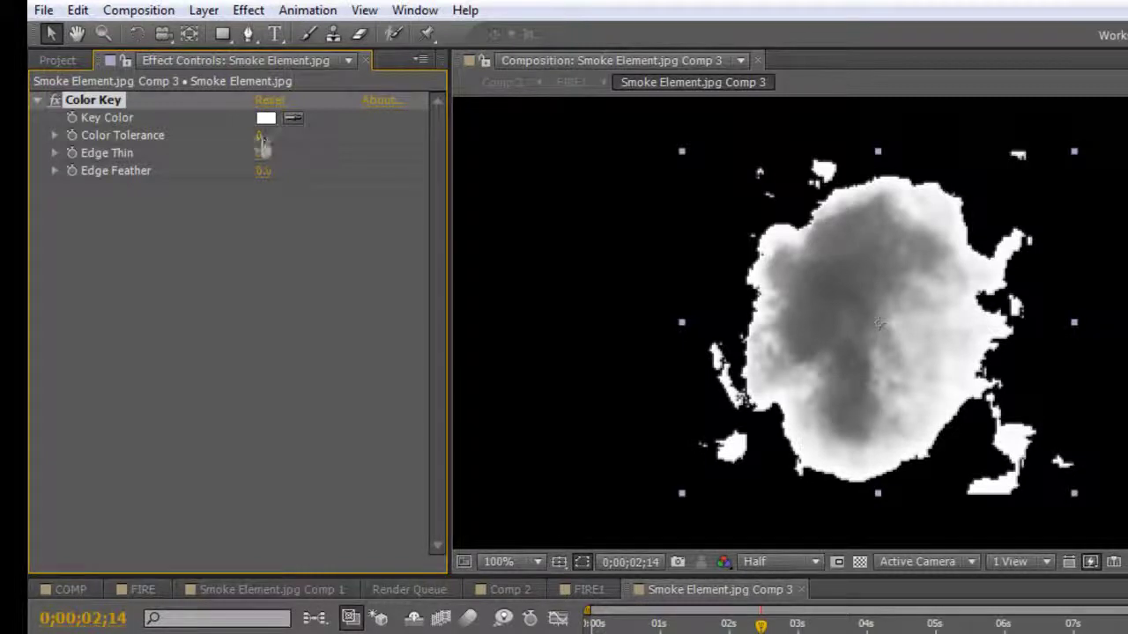
left_click(261, 134)
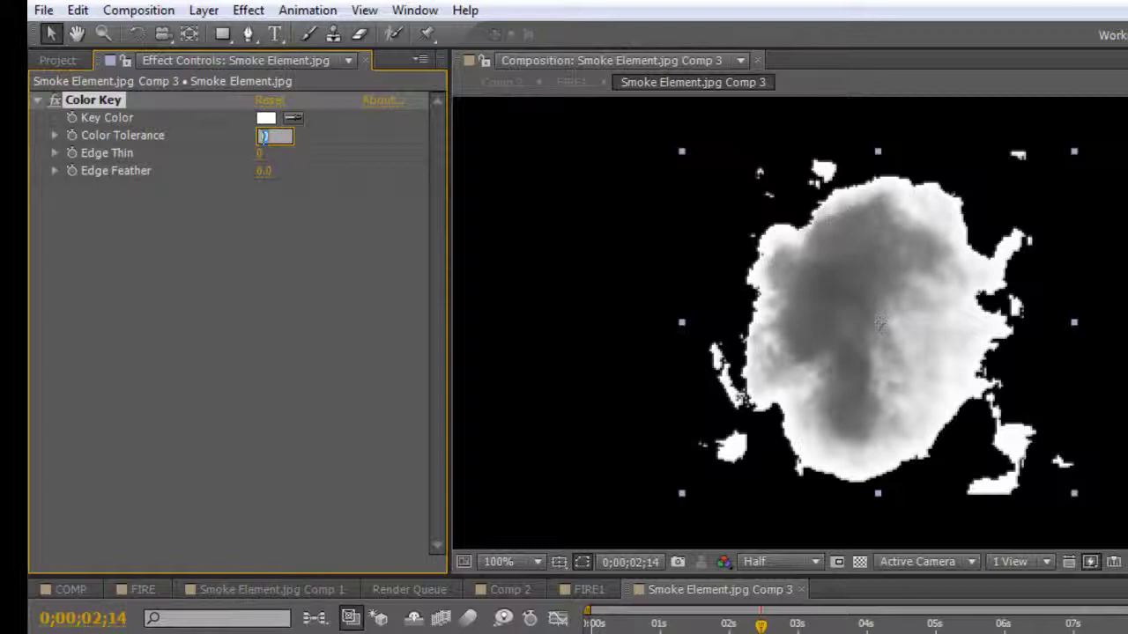
type("15")
key("Return")
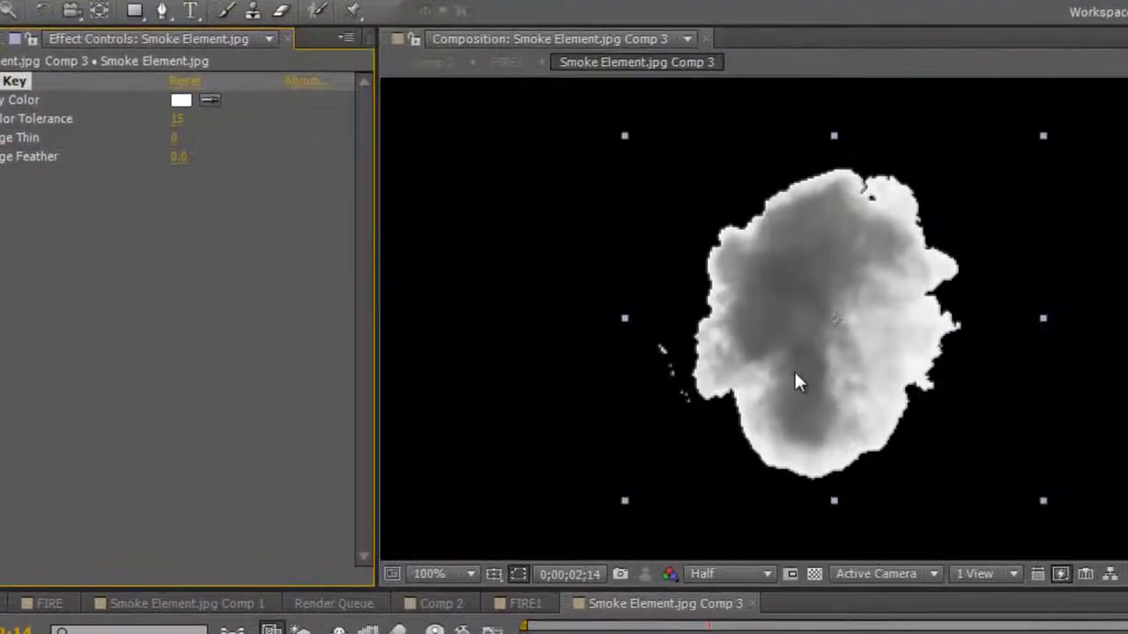
scroll(793, 370, "down", 1)
scroll(841, 404, "up", 1)
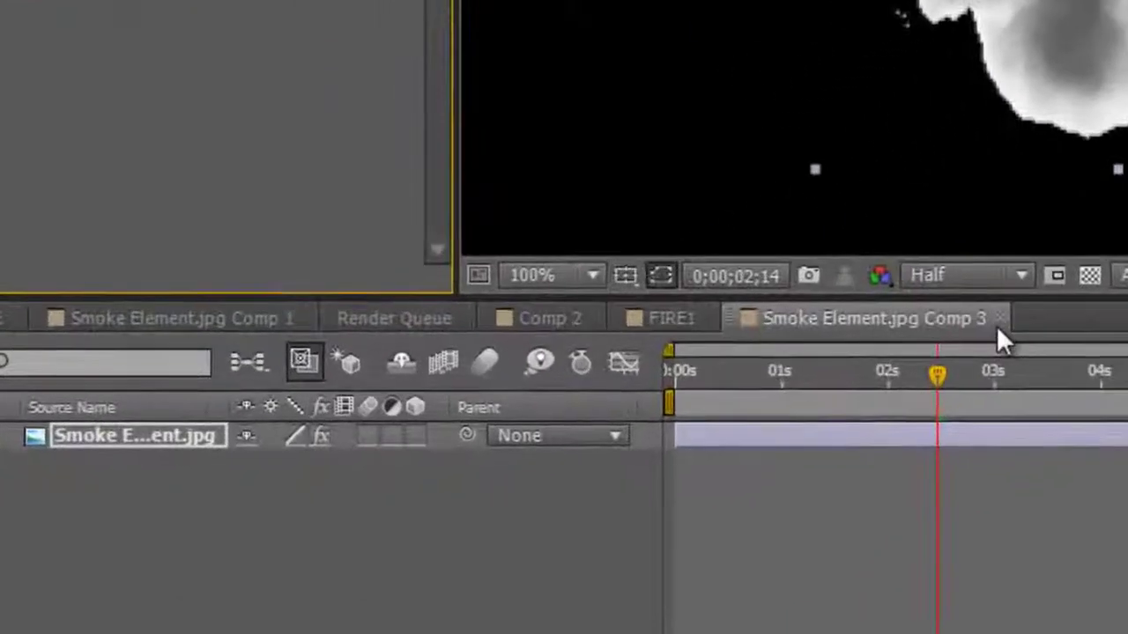
Back in FIRE1, hide the Smoke Element.jpg Comp 3 layer and select the Trapcode layer
left_click(1000, 318)
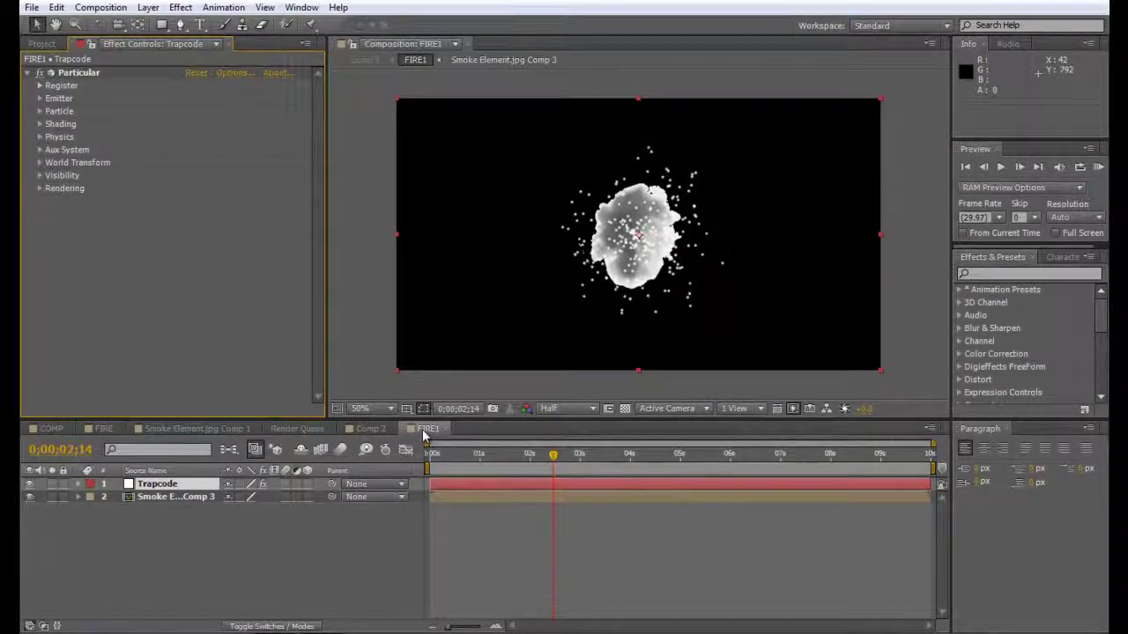
left_click(369, 556)
left_click(328, 541)
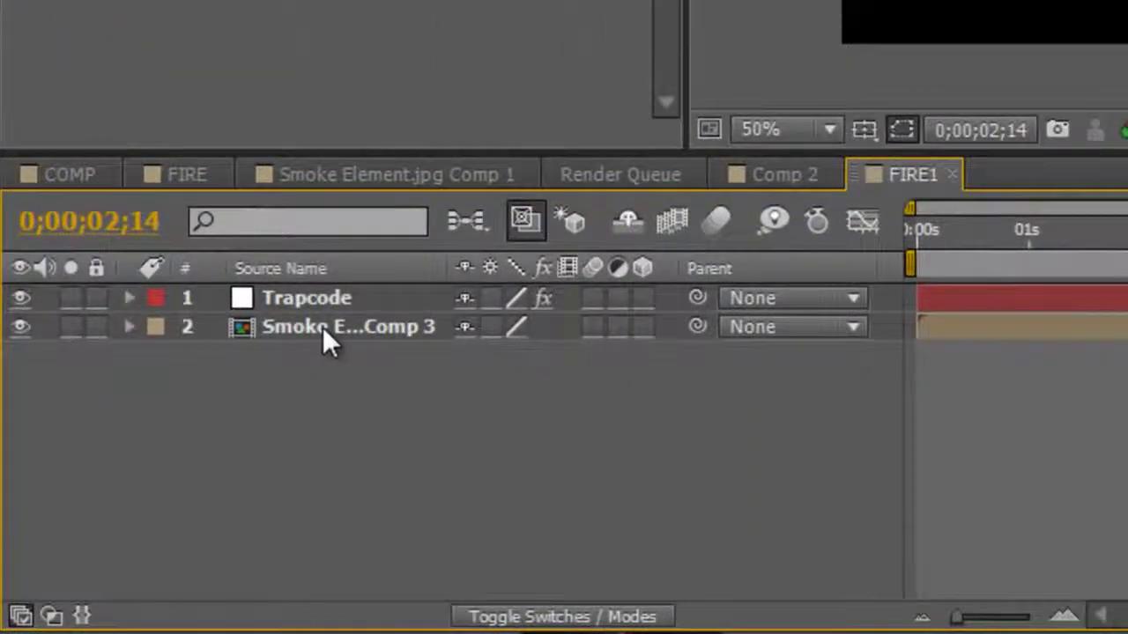
left_click(322, 327)
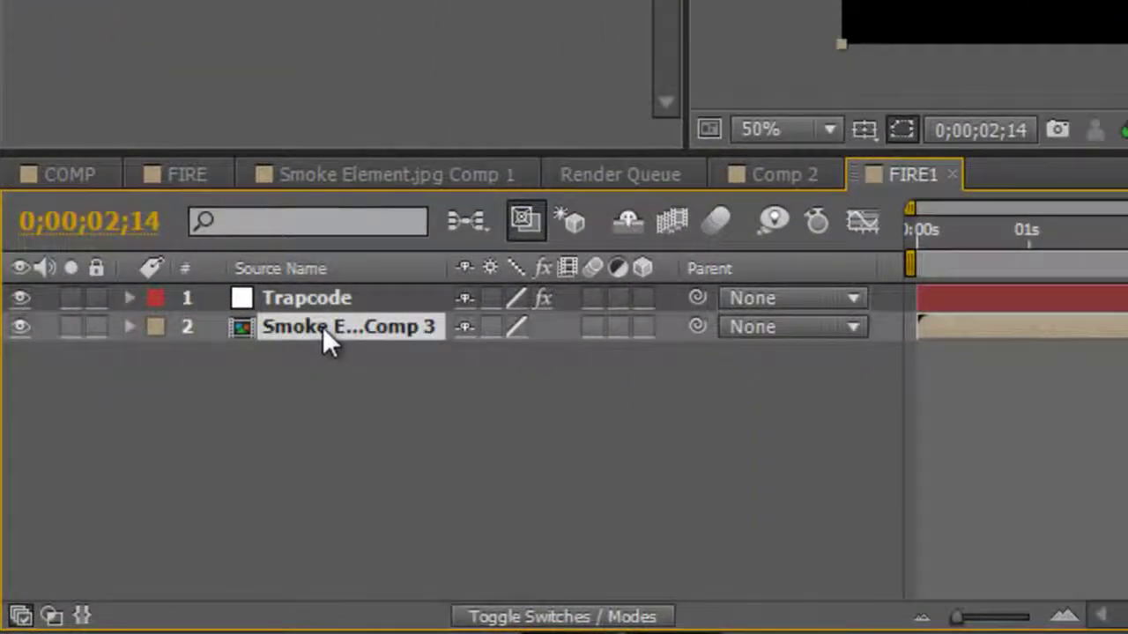
left_click(19, 326)
left_click(262, 304)
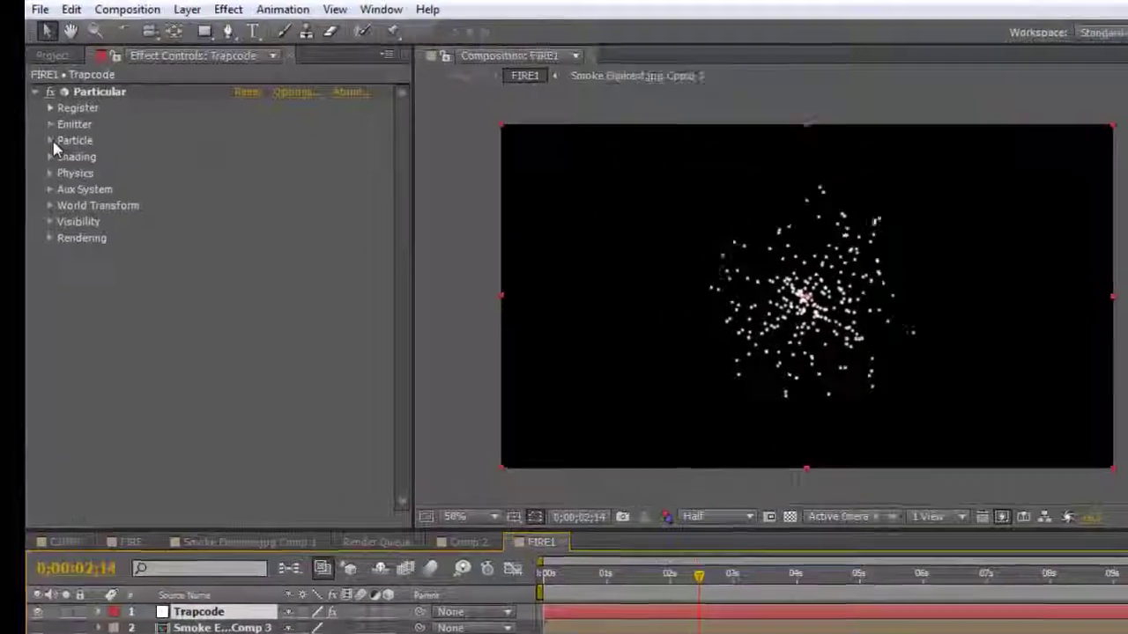
Set Particular's Particle Type to Sprite with Smoke Element.jpg Comp 3 as its texture layer
left_click(39, 111)
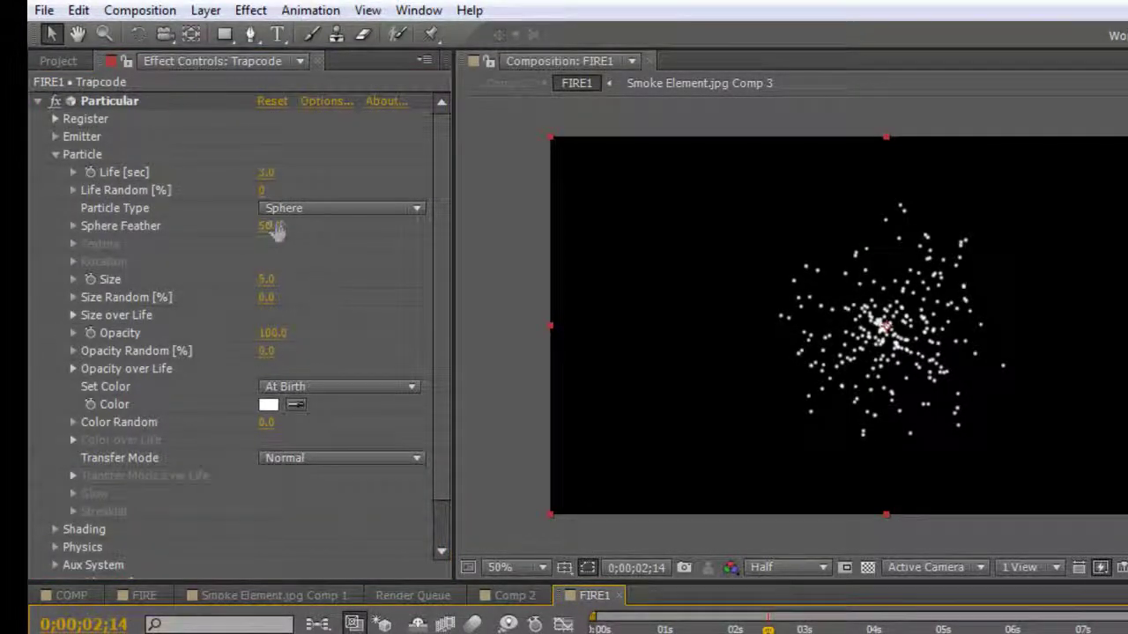
left_click(319, 211)
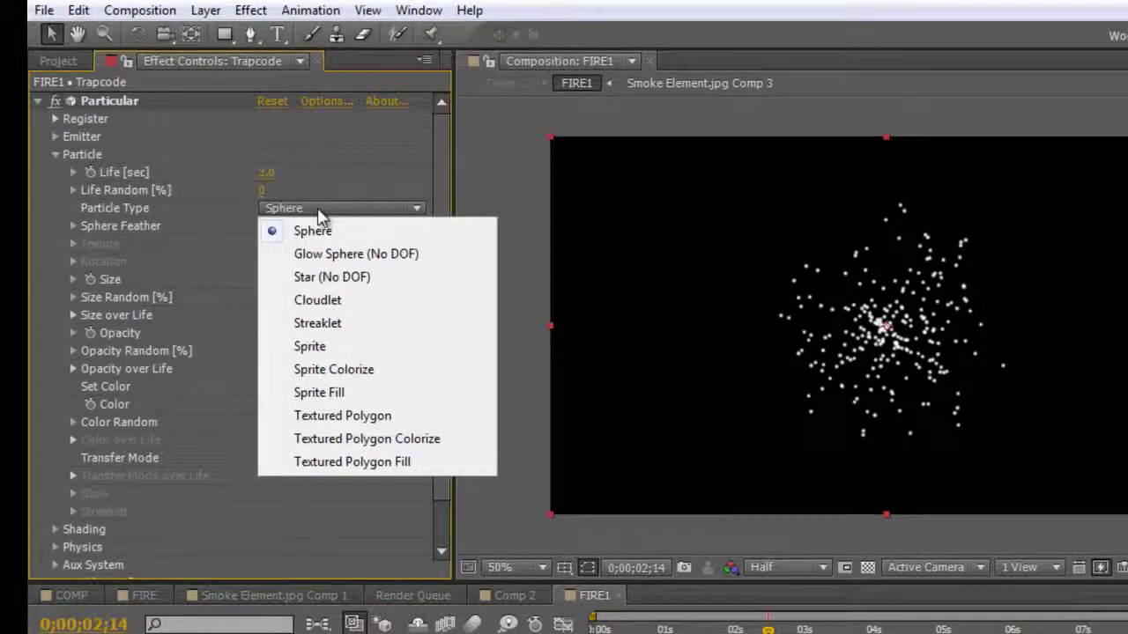
left_click(334, 348)
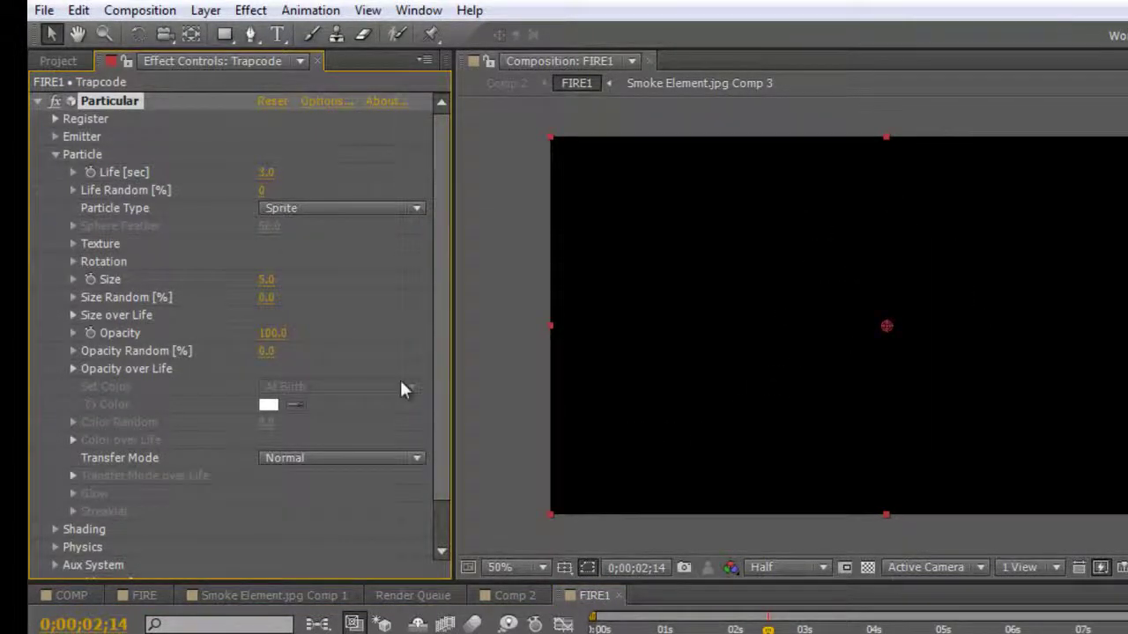
left_click(72, 243)
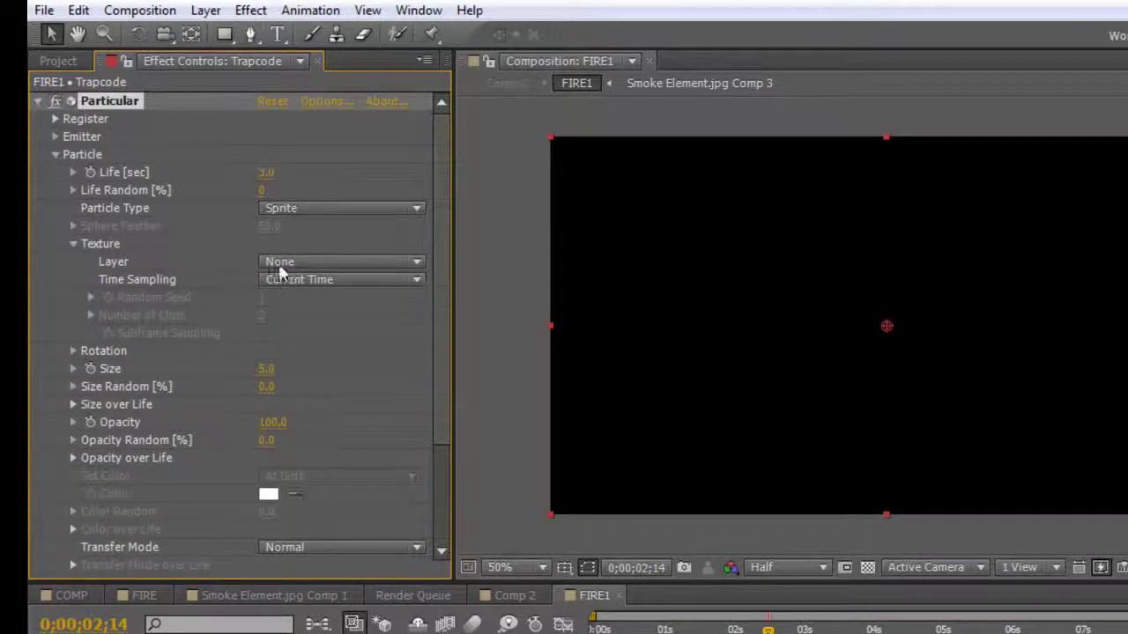
left_click(319, 264)
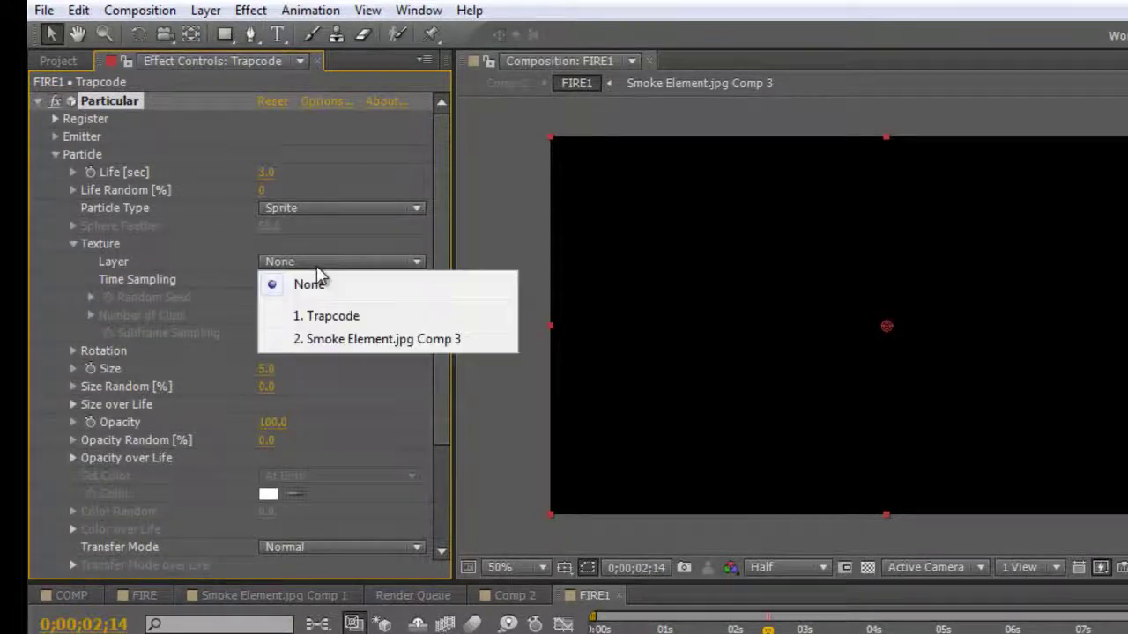
left_click(352, 347)
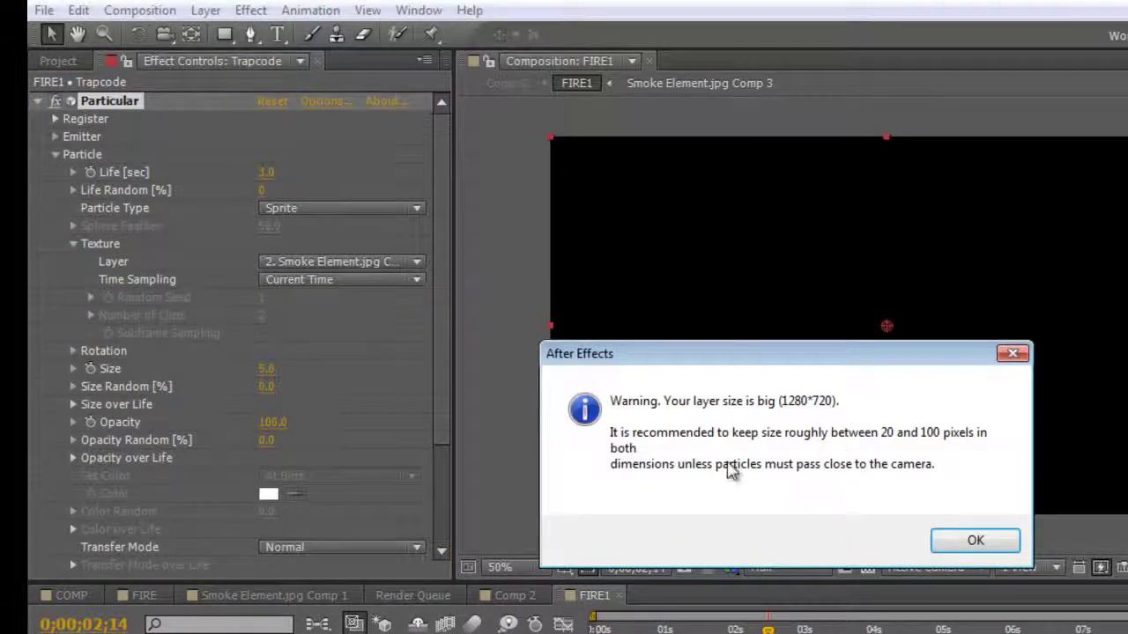
left_click(976, 540)
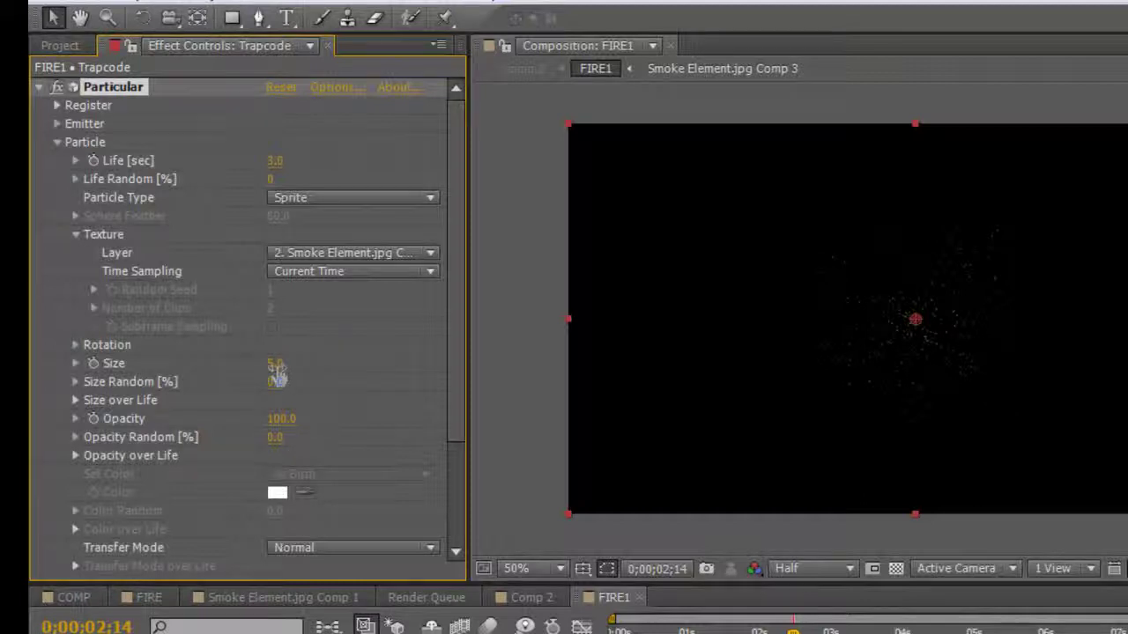
Set Particular's particle Size to 210
left_click(275, 364)
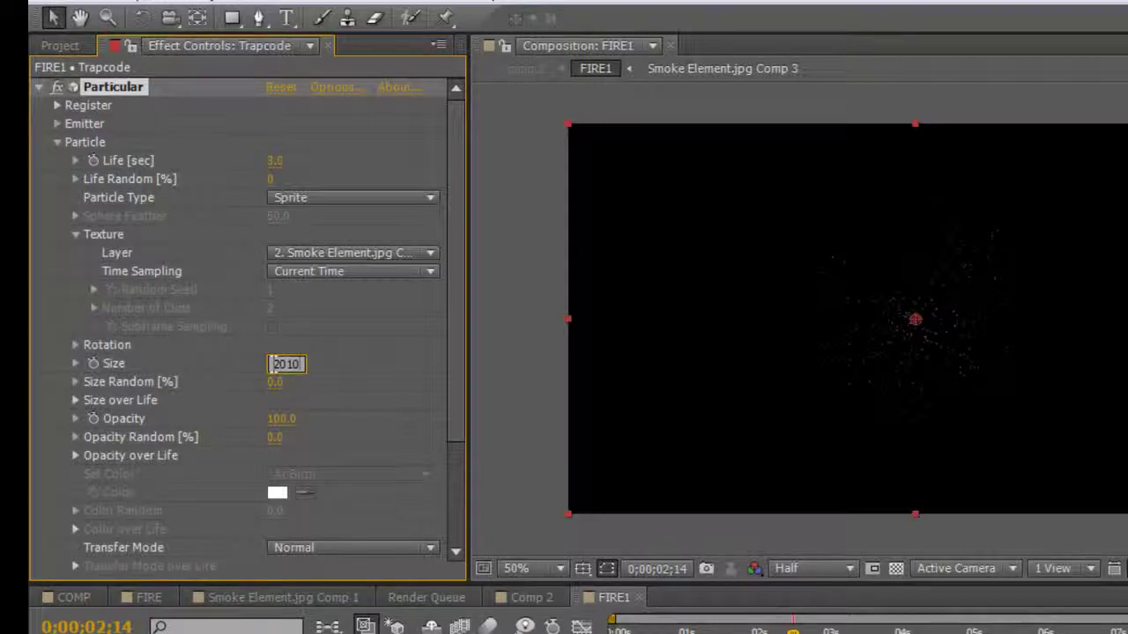
type("20")
key("BackSpace")
type("10")
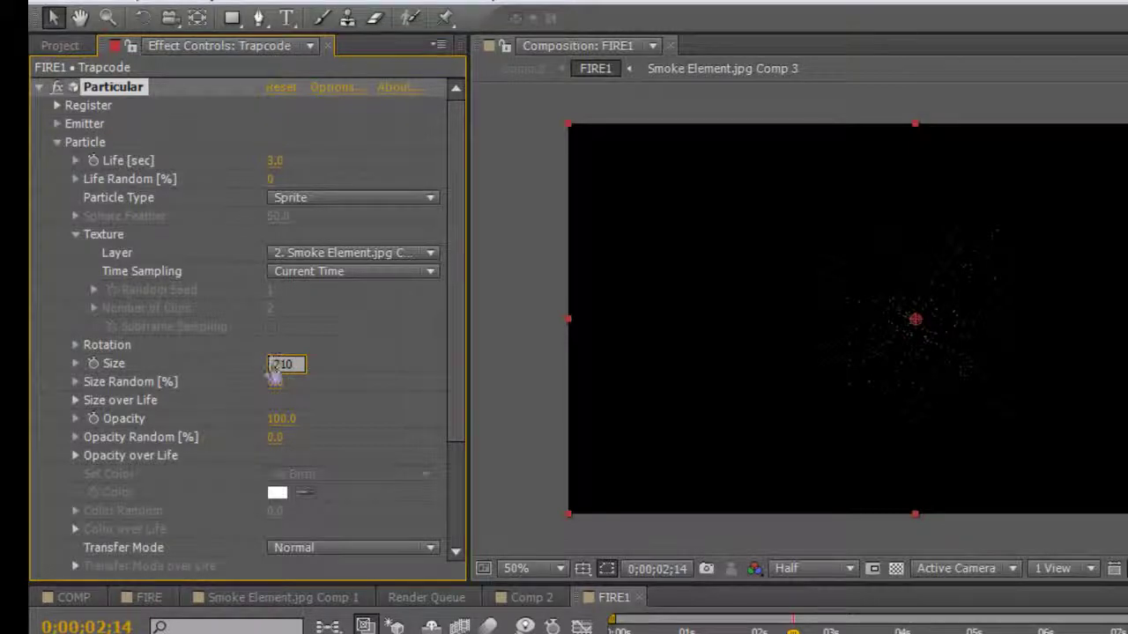
key("Return")
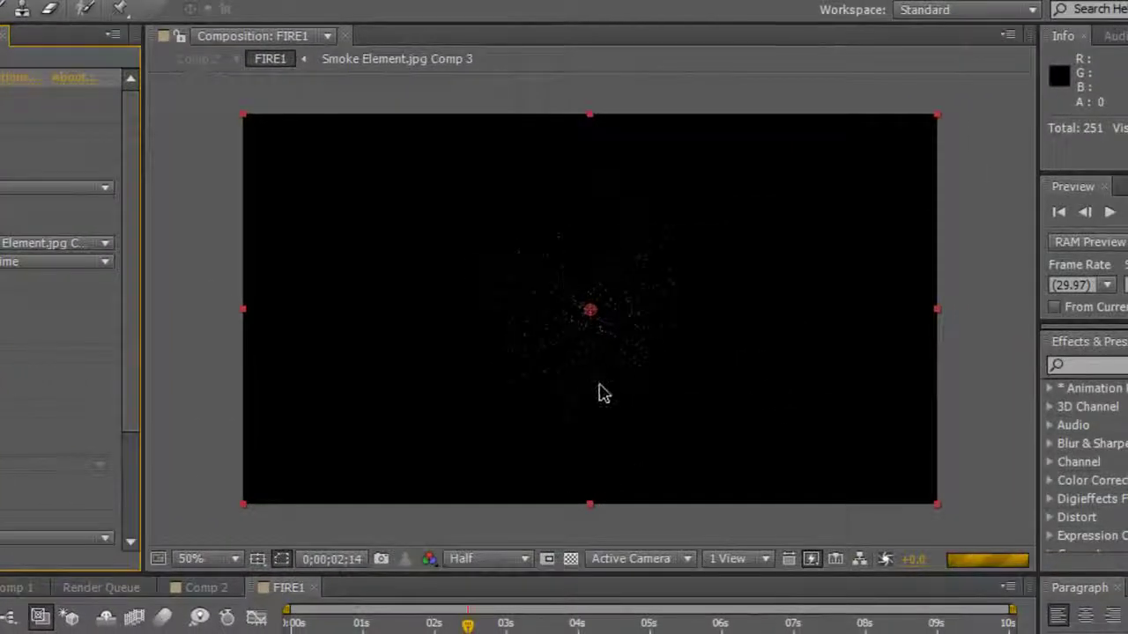
key("period")
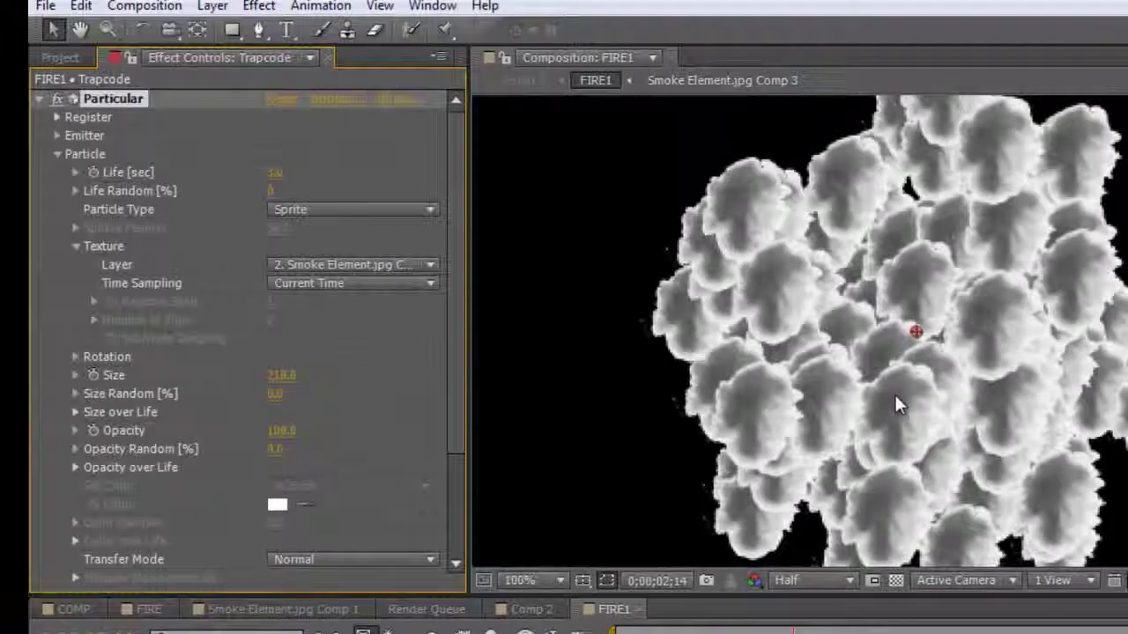
key("comma")
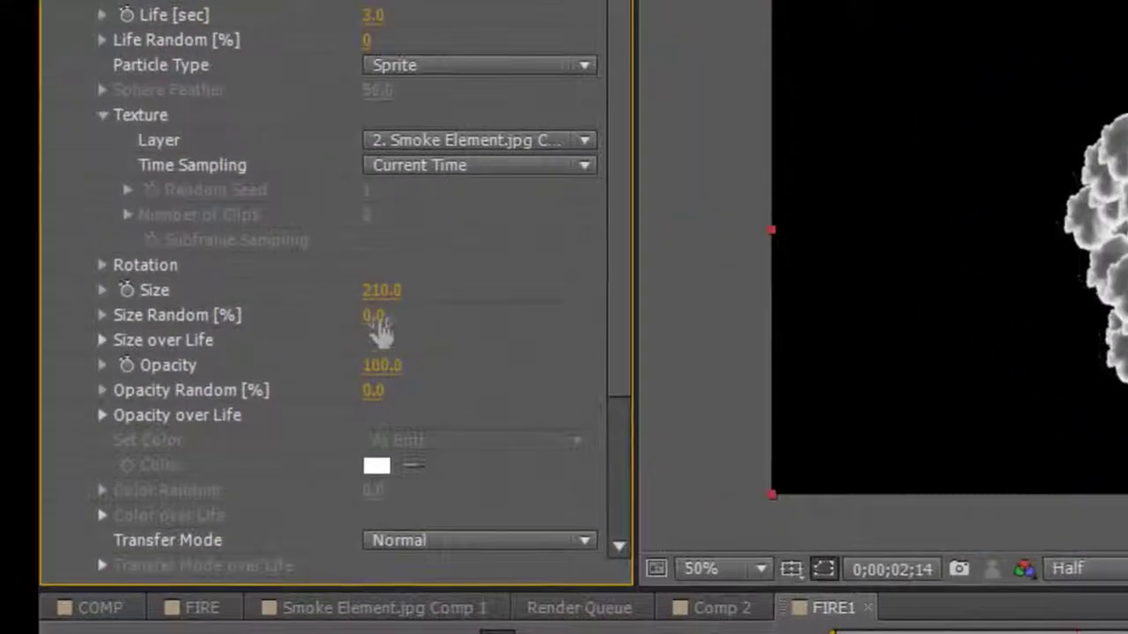
Set the particle Size Random to 43%
left_click(275, 394)
type("5")
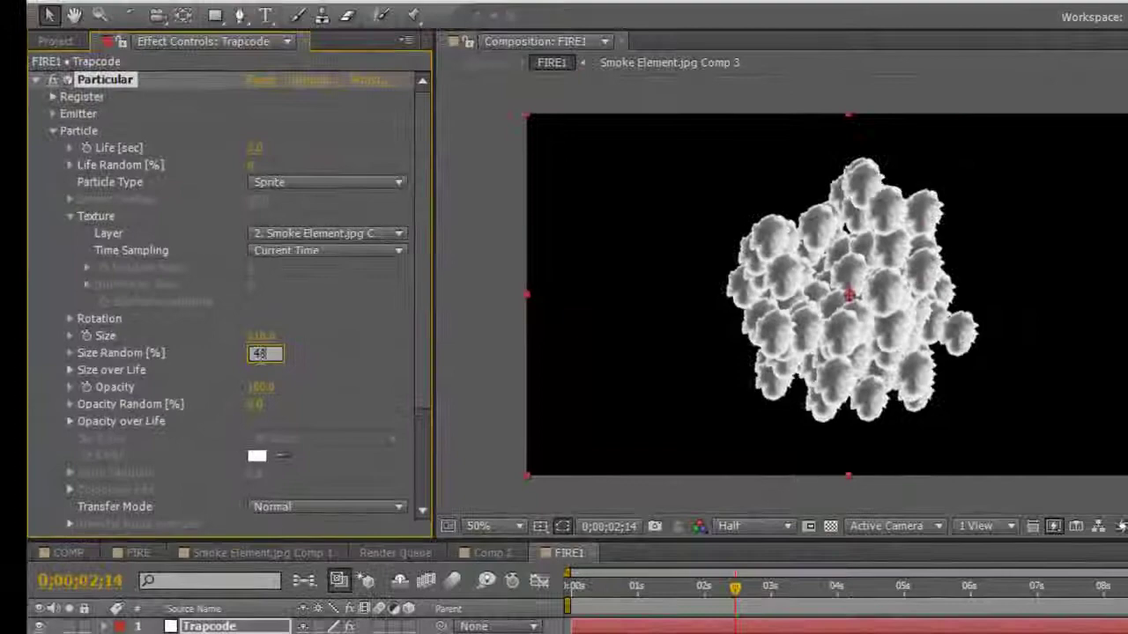
key("Return")
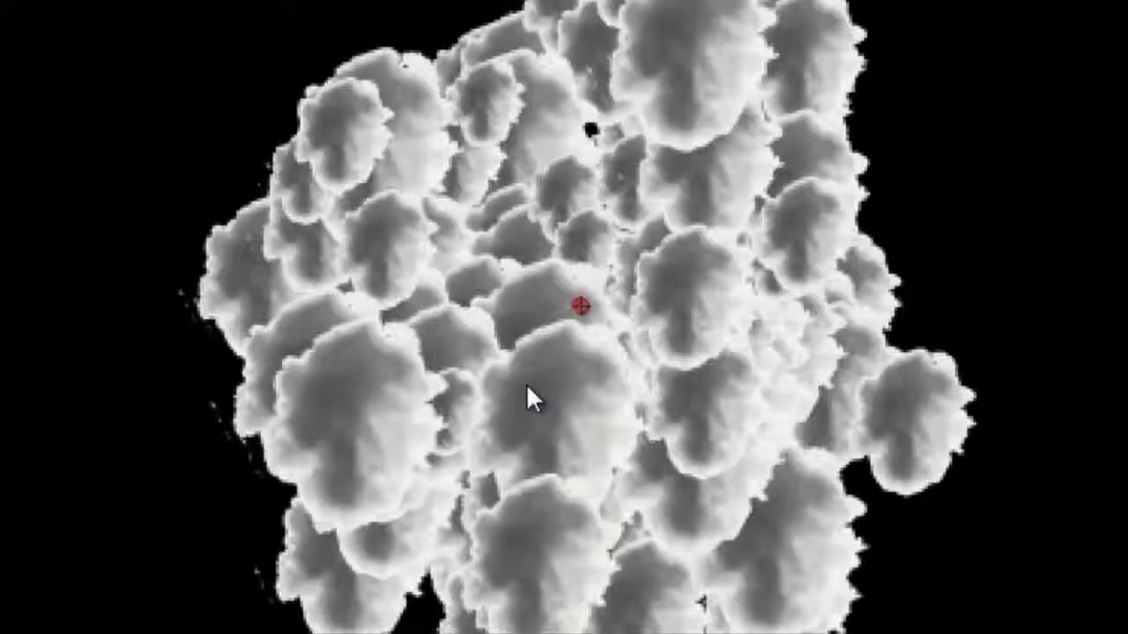
key("comma")
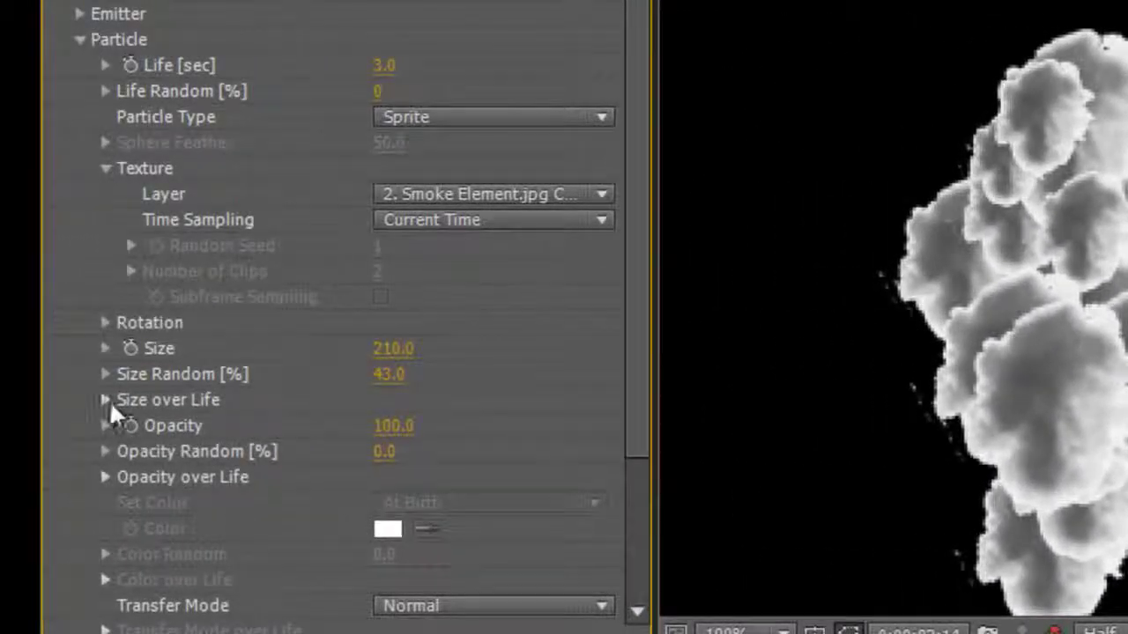
Apply the rise-and-decay Size over Life preset and round off the curve's peak
left_click(106, 400)
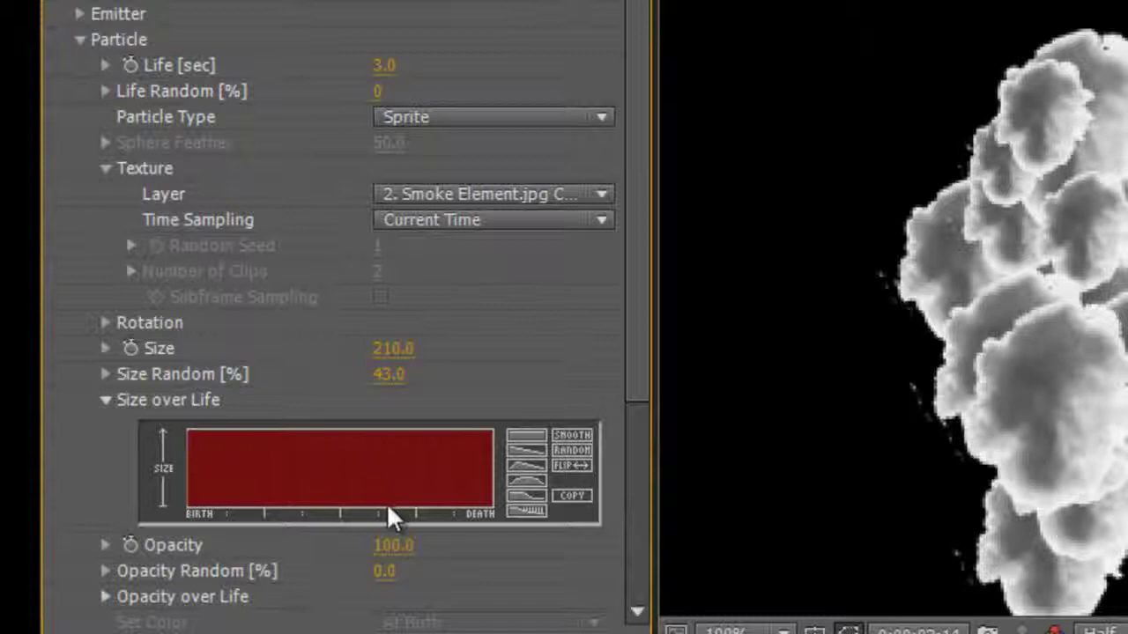
left_click(519, 465)
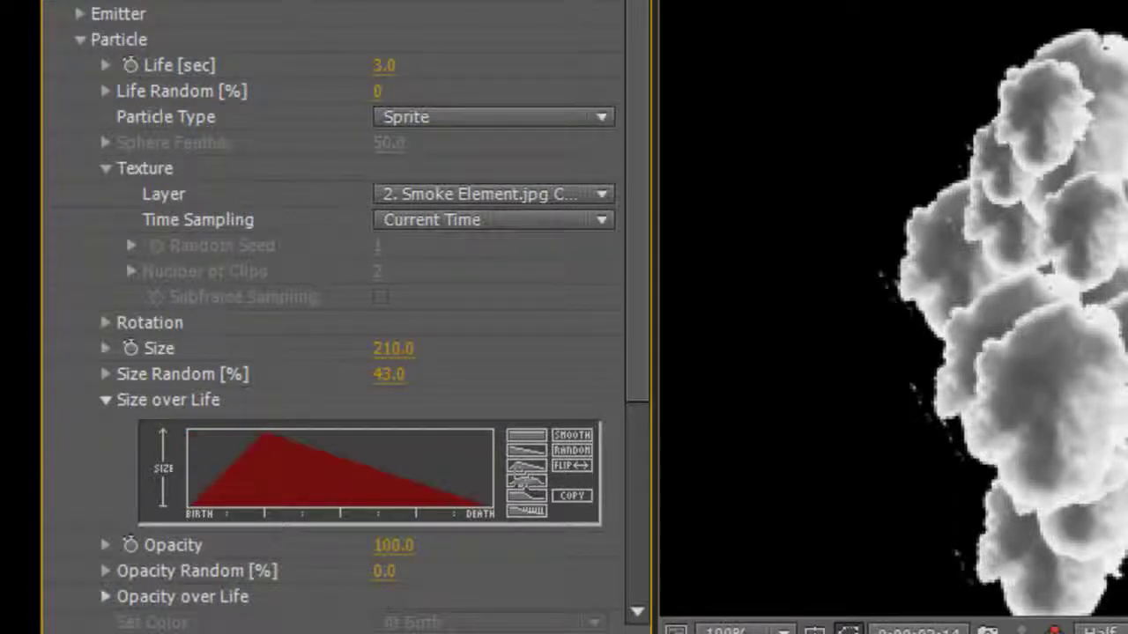
left_click_drag(244, 456, 303, 448)
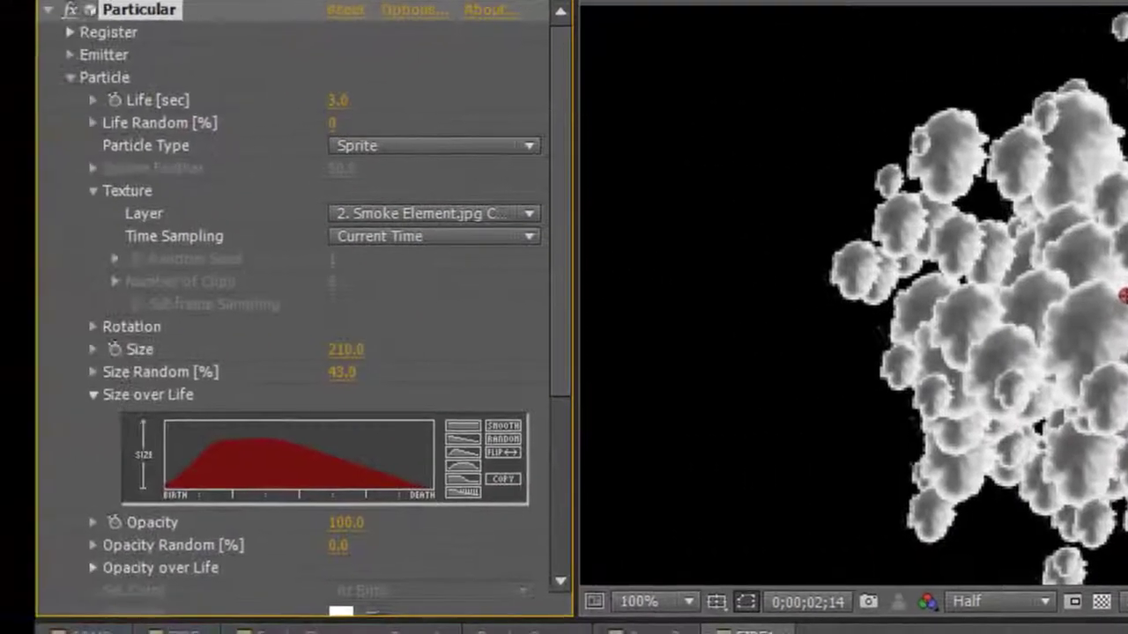
key("comma")
key("period")
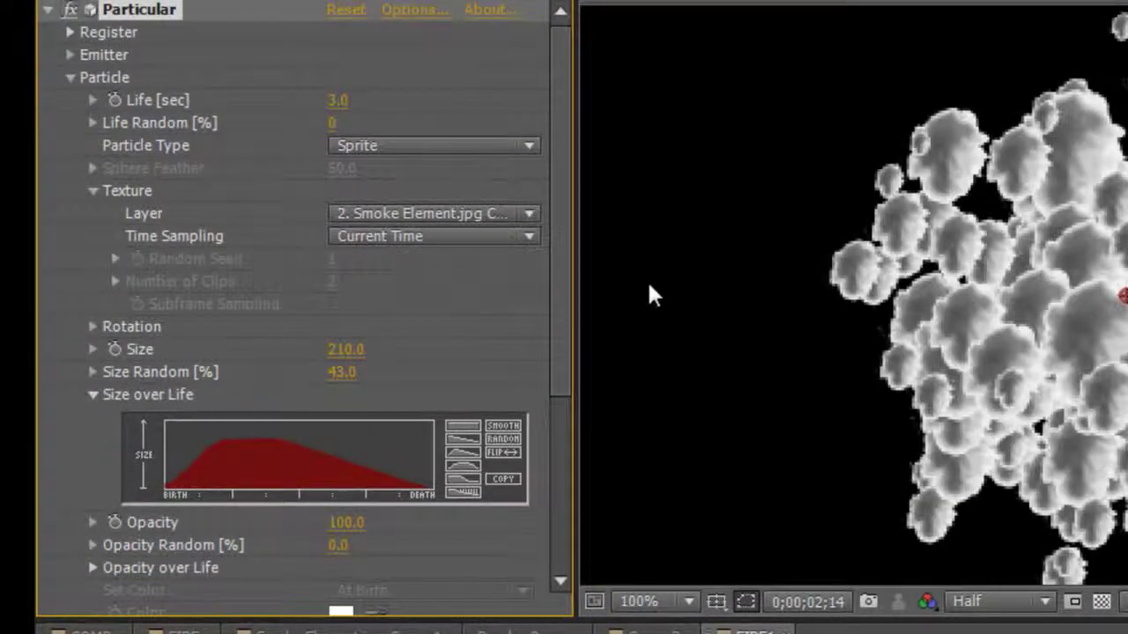
Set Particular's Physics Gravity to -450 and bring the rising smoke column into view
left_click(70, 78)
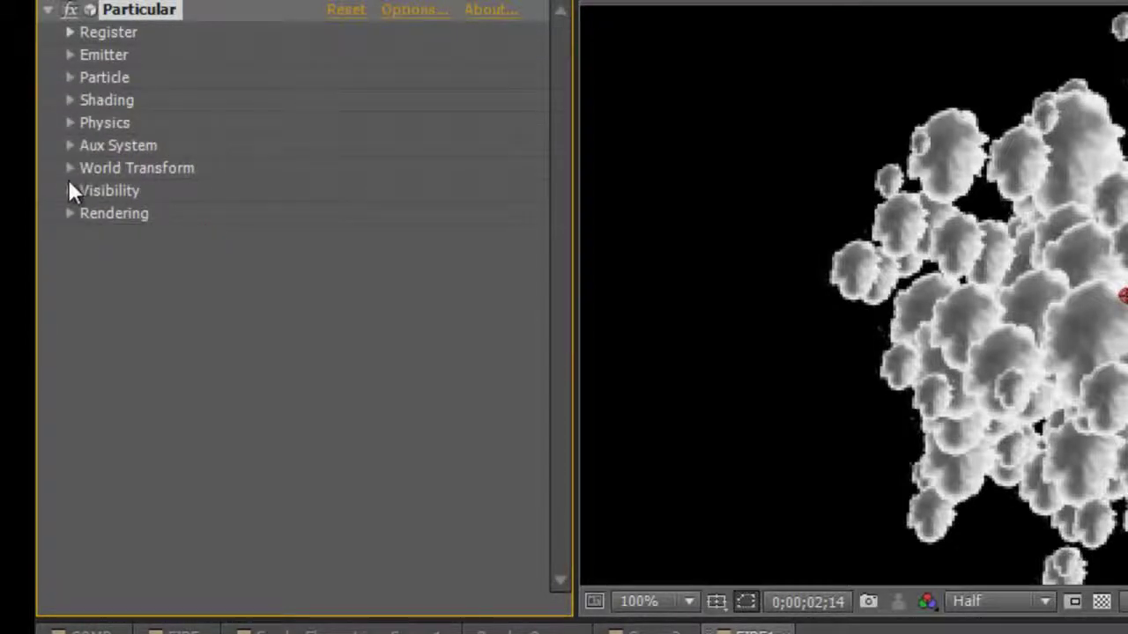
left_click(71, 125)
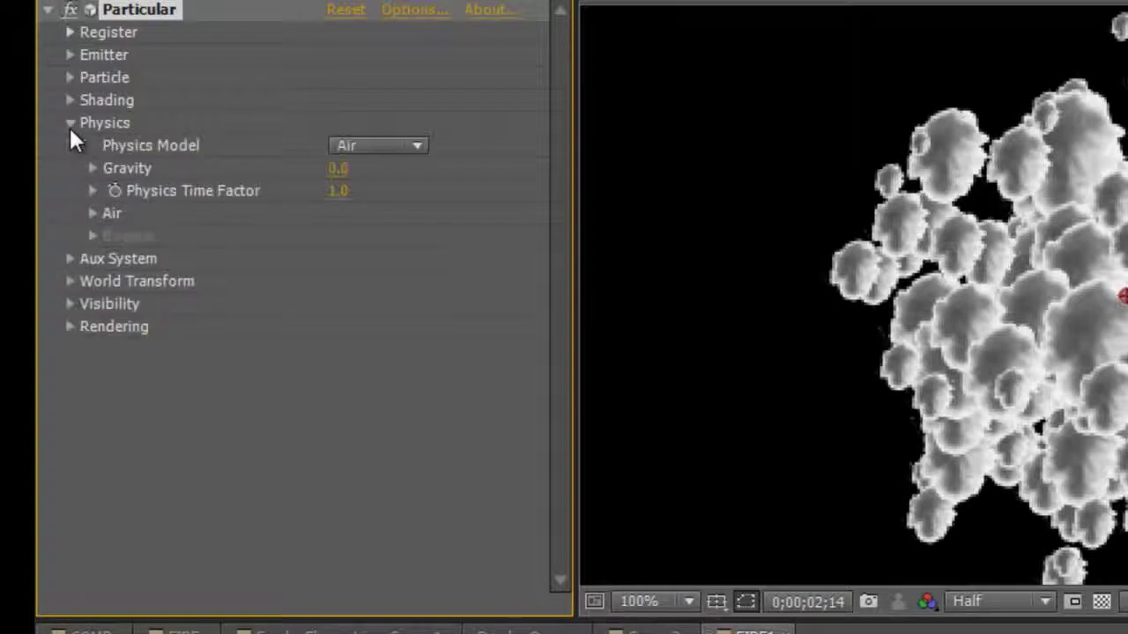
left_click(341, 167)
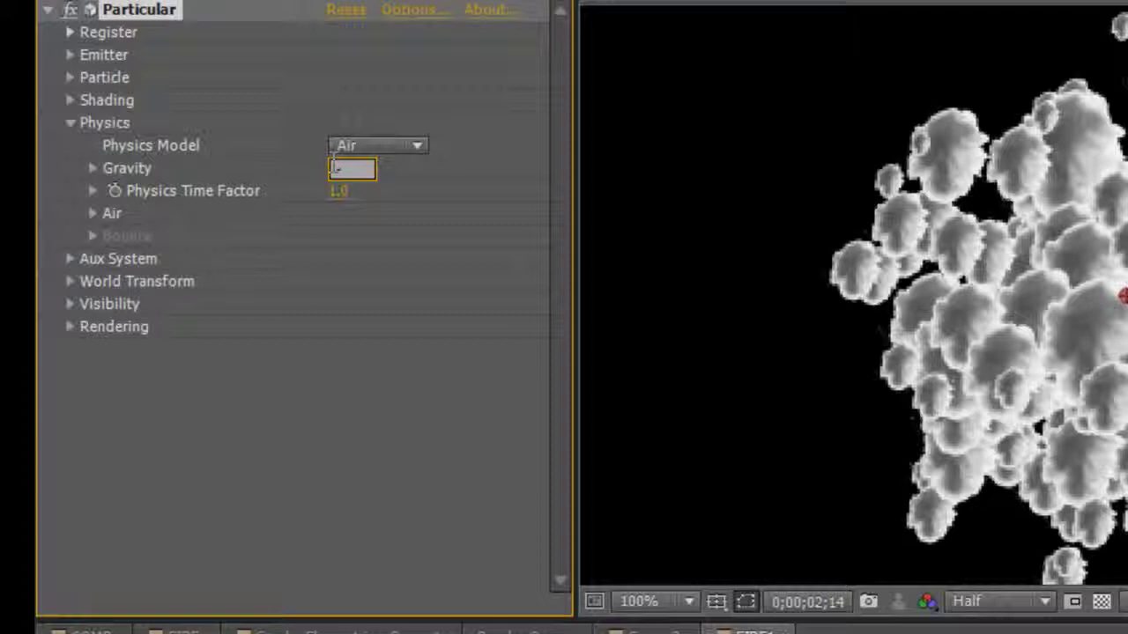
type("405")
key("BackSpace")
type("50")
key("Return")
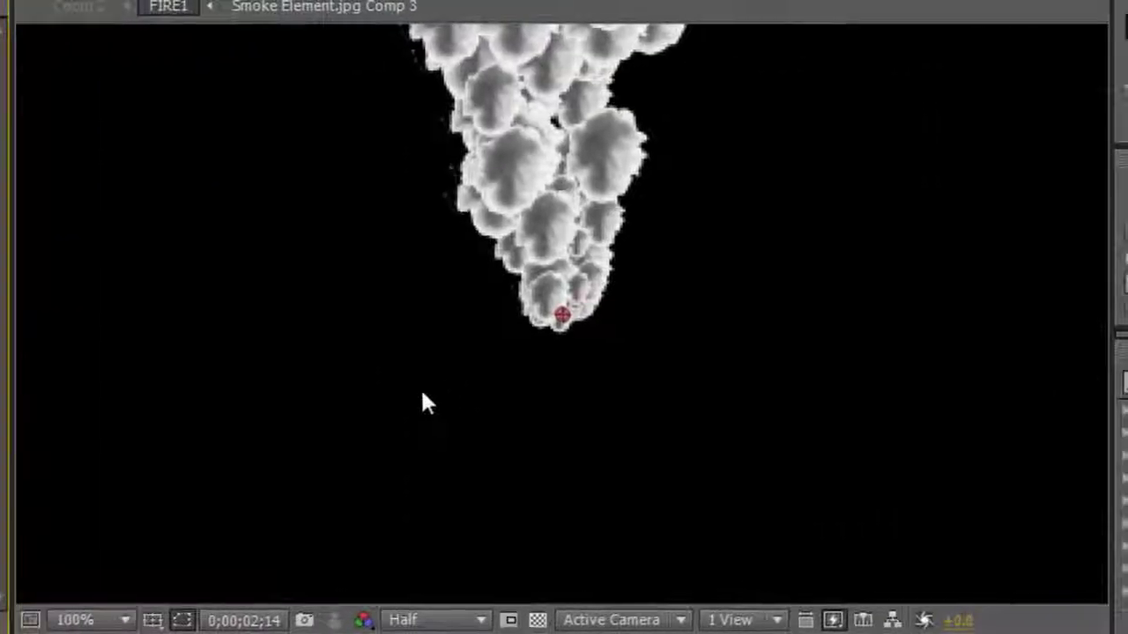
left_click_drag(501, 263, 506, 478)
scroll(506, 478, "down", 1)
scroll(514, 453, "up", 1)
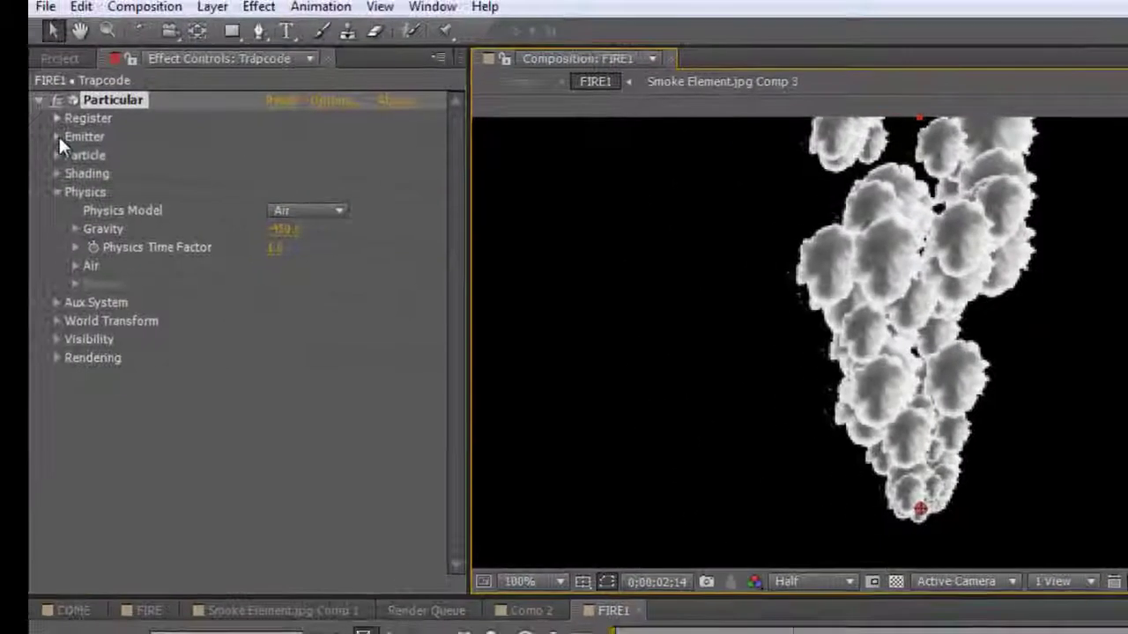
Set the Emitter's Y Rotation to 180° and return to the start of the composition
left_click(58, 138)
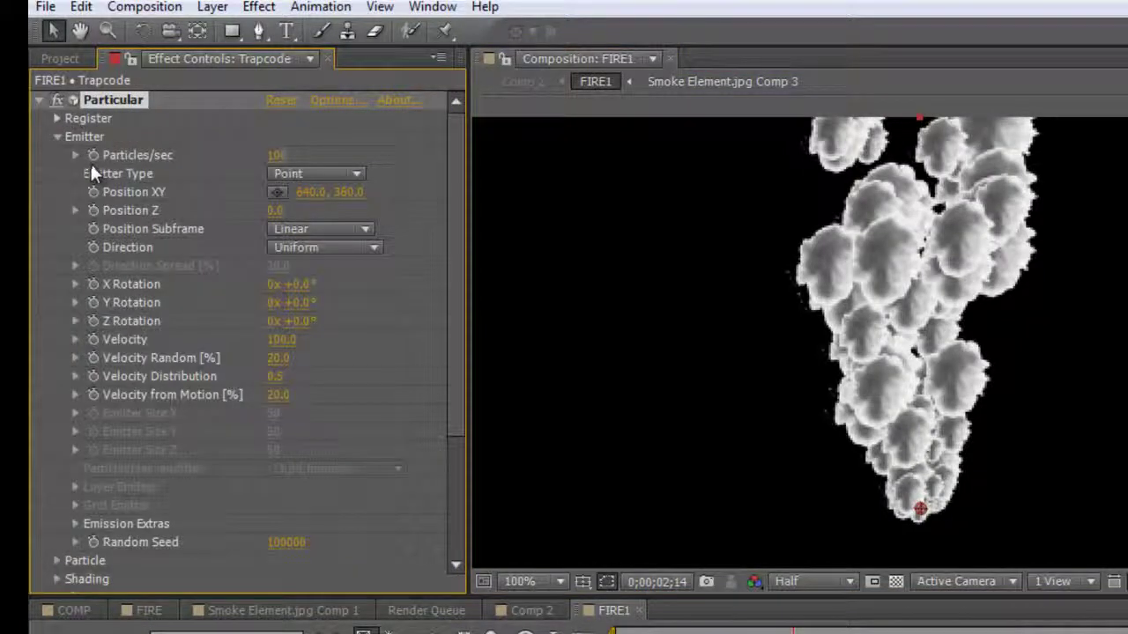
left_click(300, 303)
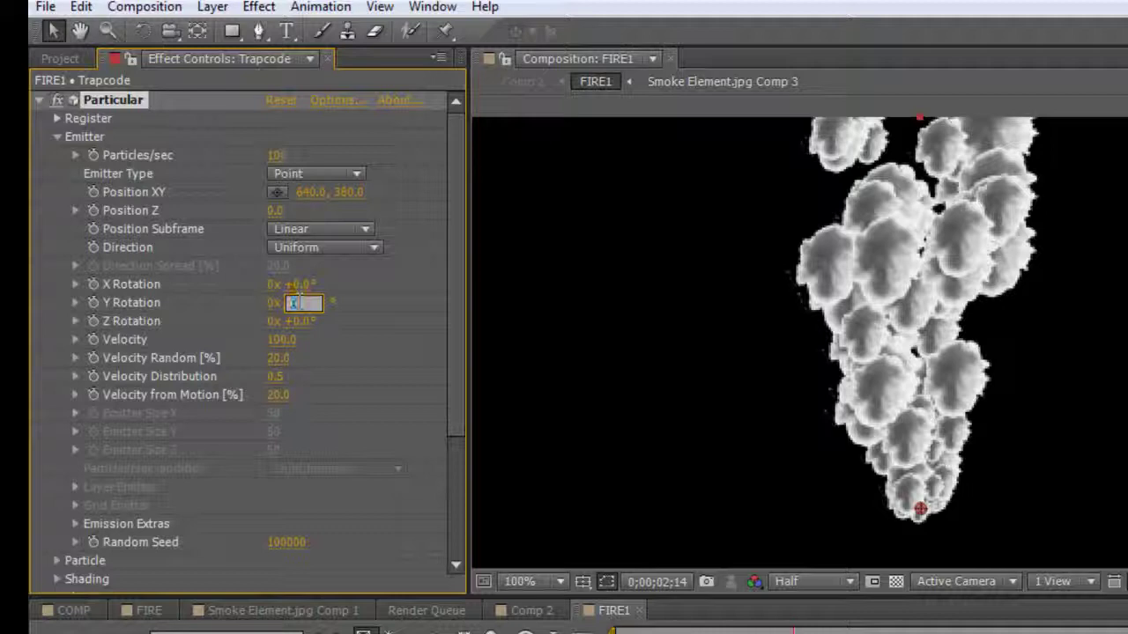
key("Return")
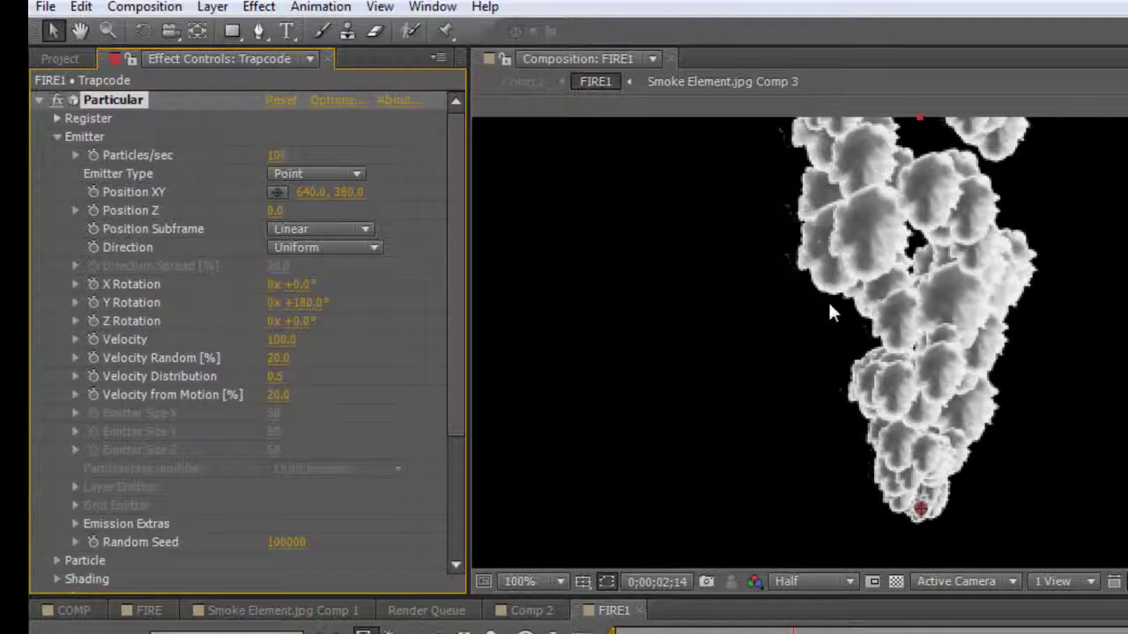
scroll(828, 308, "down", 1)
scroll(828, 306, "up", 1)
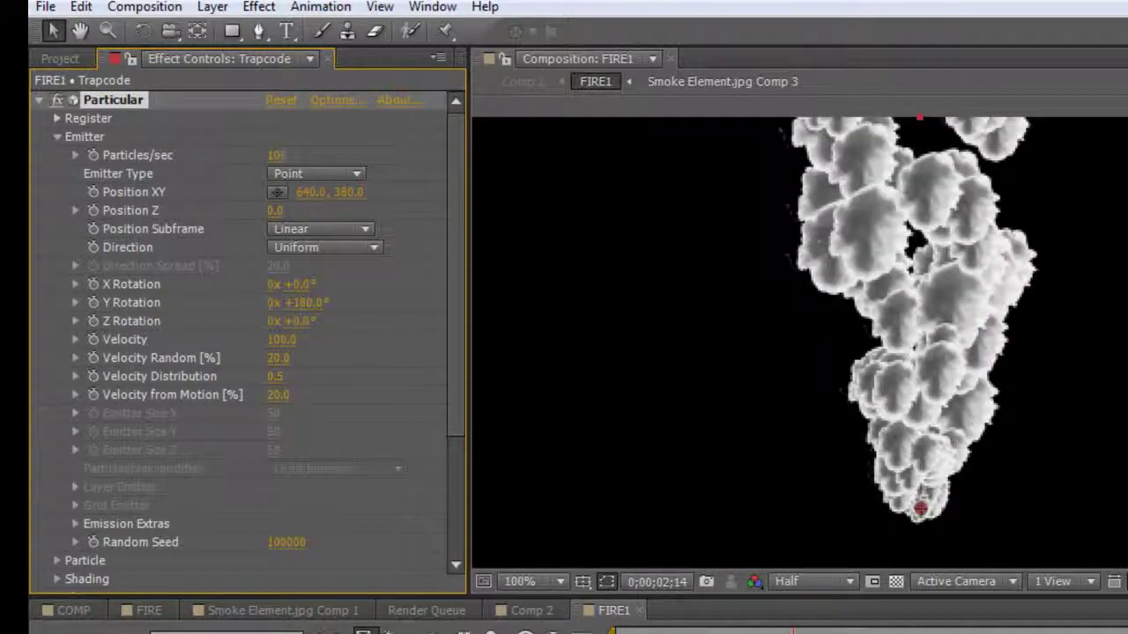
key("Home")
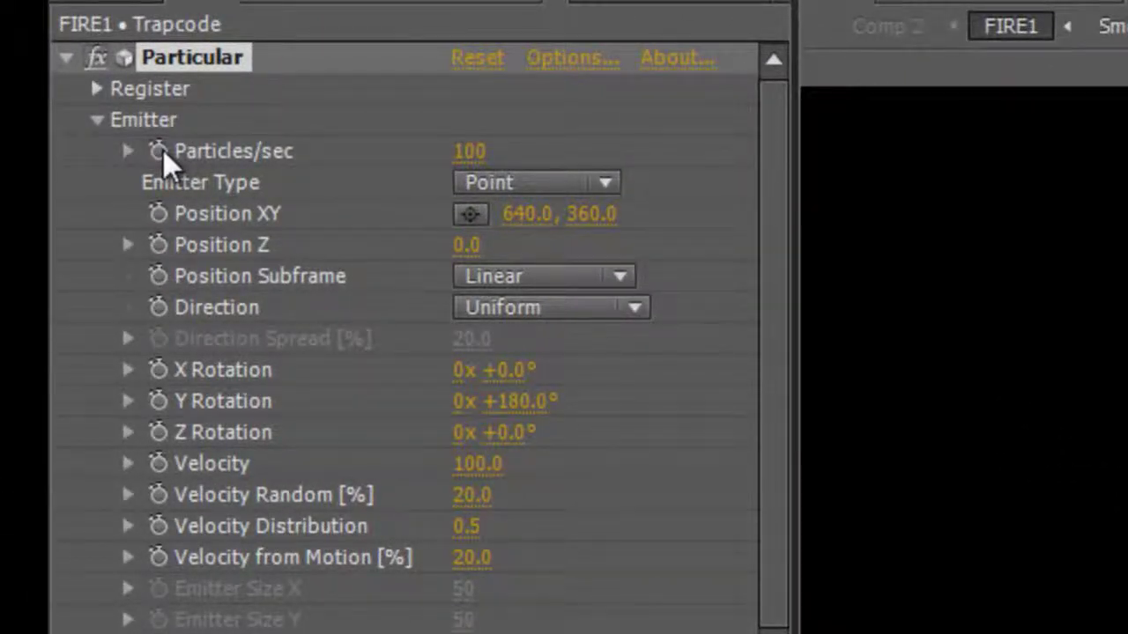
Enable keyframing for Particles/sec, Position XY and emitter rotations, showing only keyframed properties
left_click(281, 181)
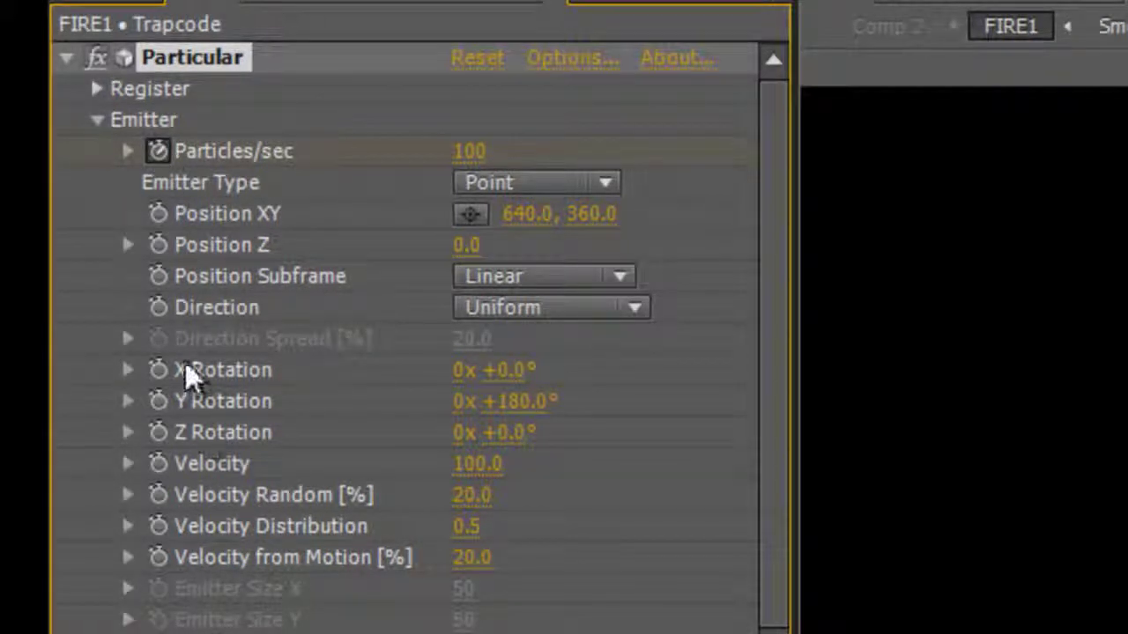
left_click(159, 214)
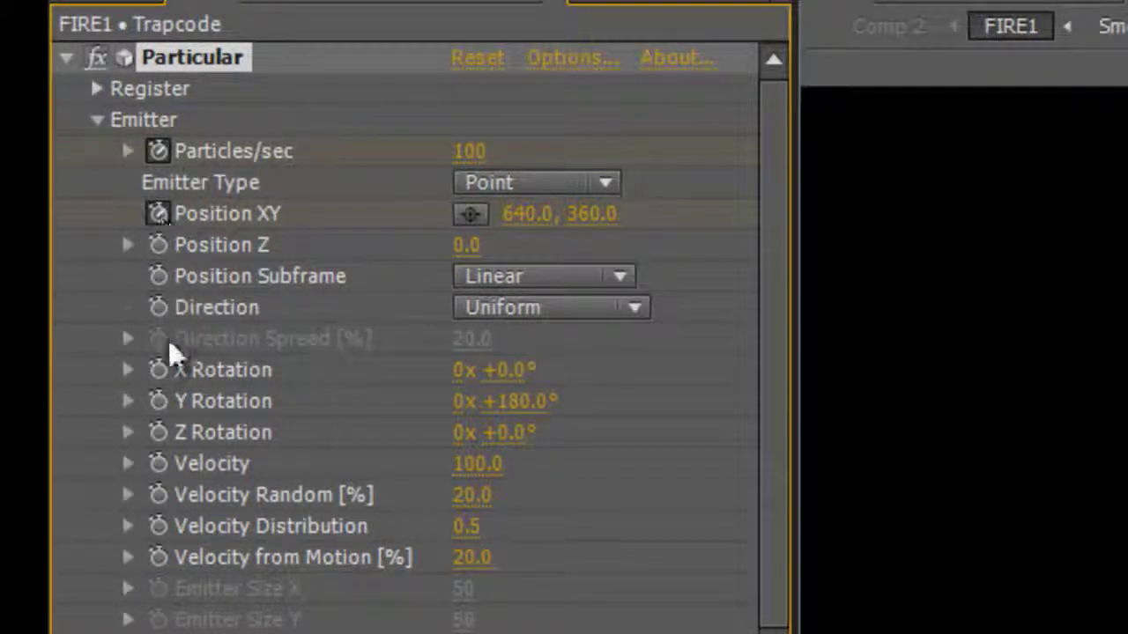
left_click(160, 401)
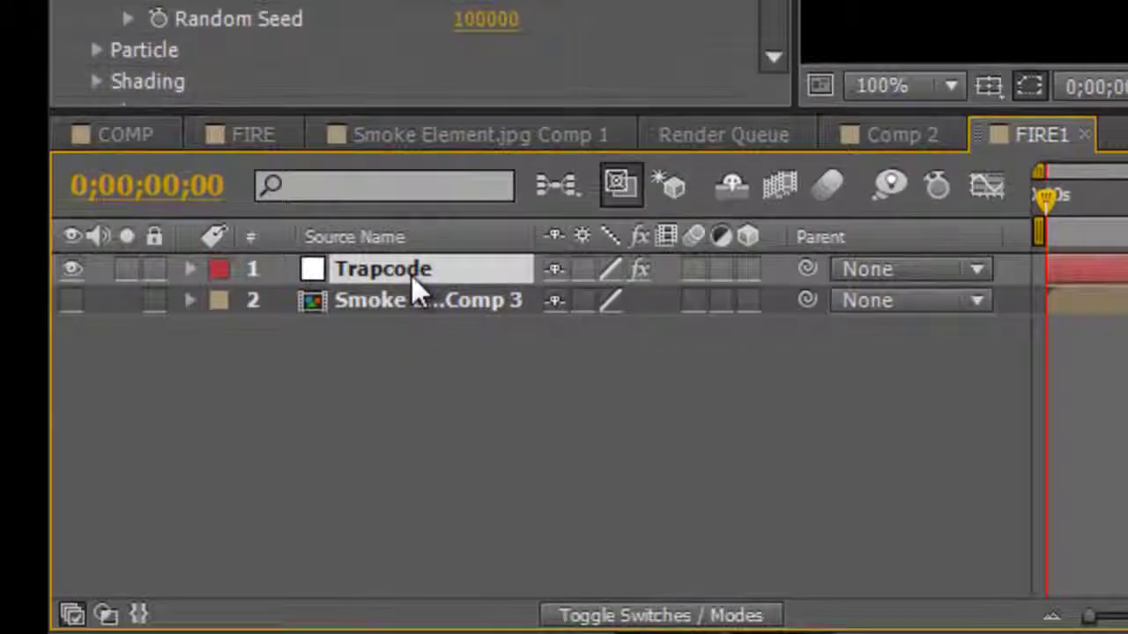
key("u")
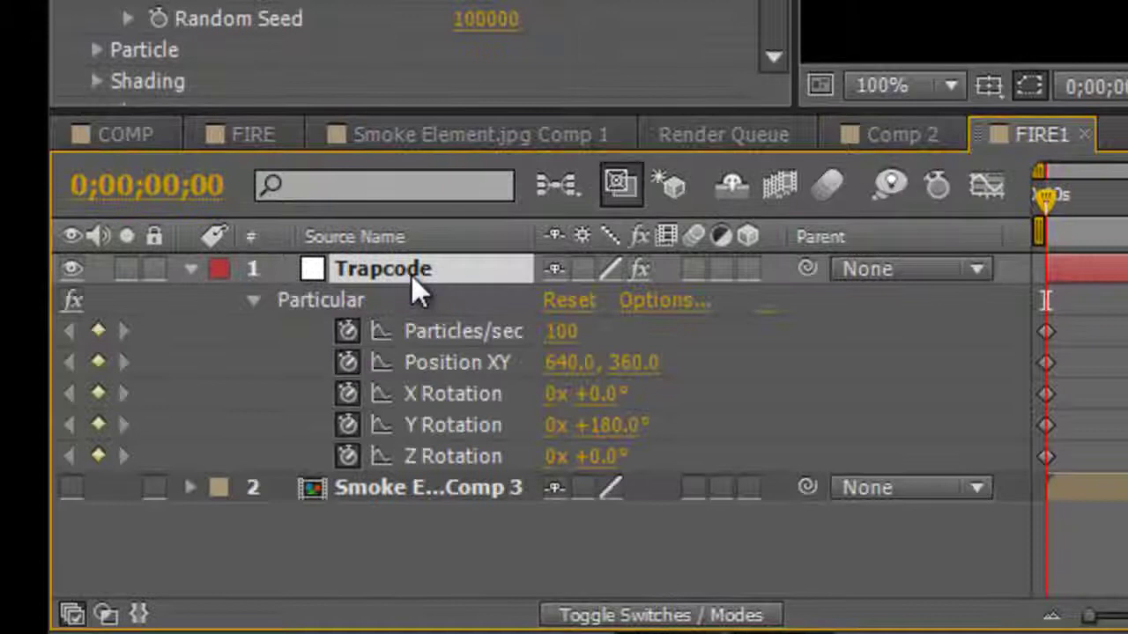
Keyframe Particles/sec at 0 at the start and at frame 29, and 510 at 1 second
left_click(561, 331)
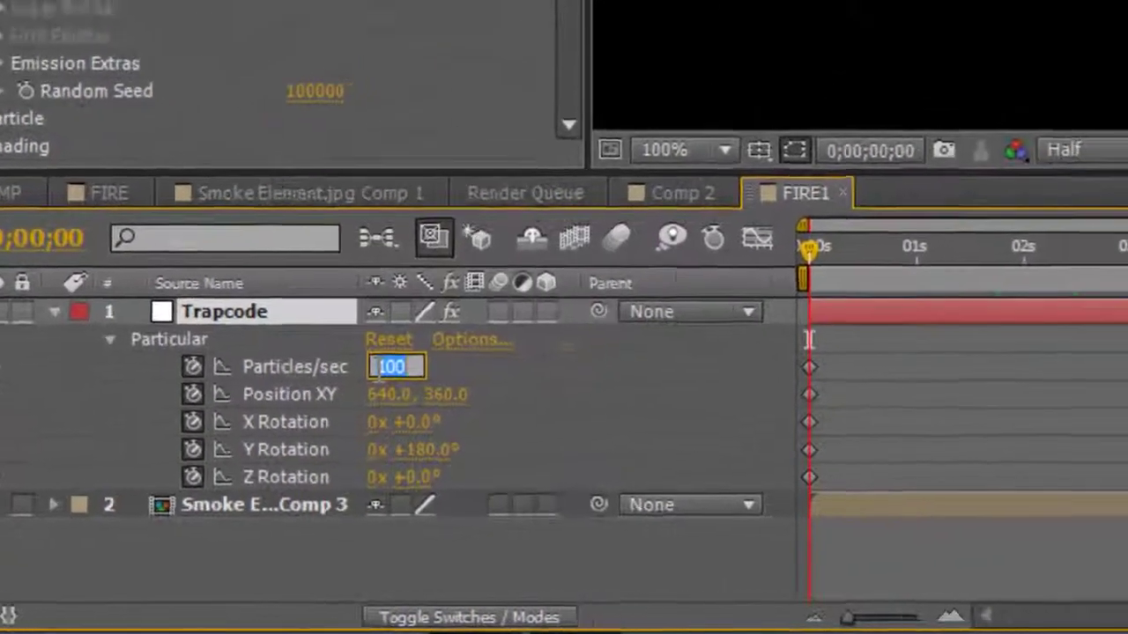
type("0")
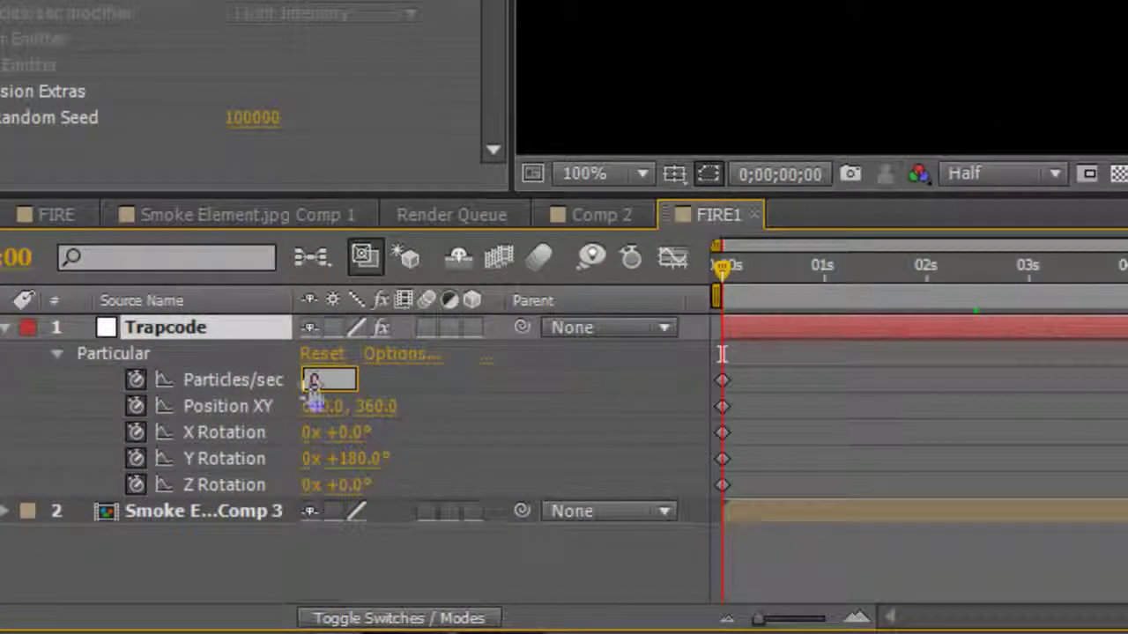
key("Return")
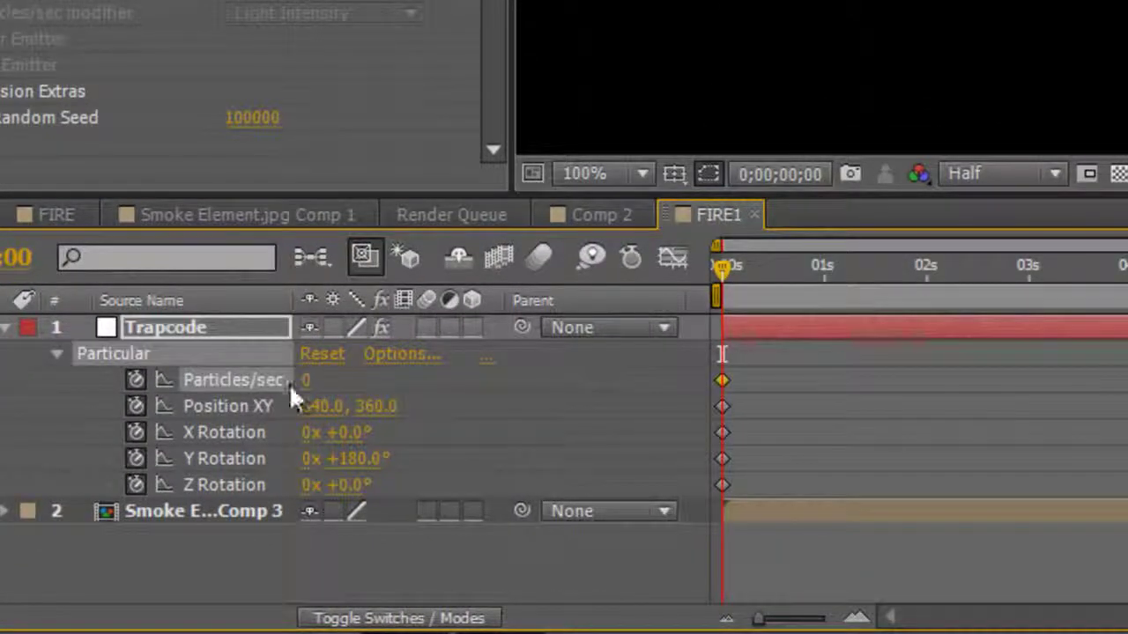
left_click(822, 280)
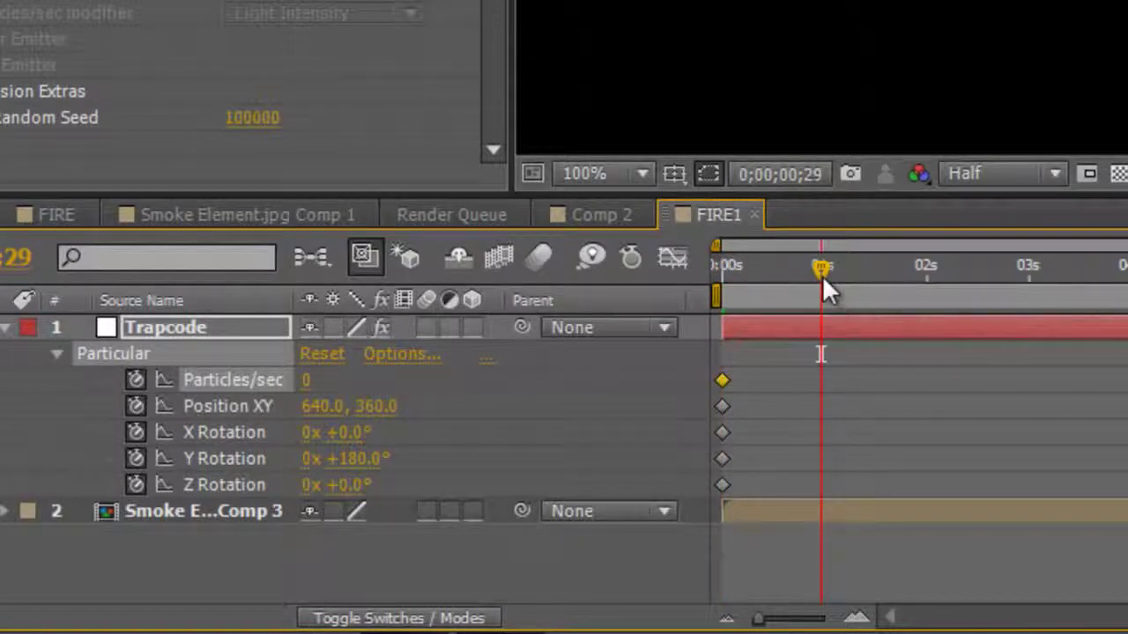
key("Page_Down")
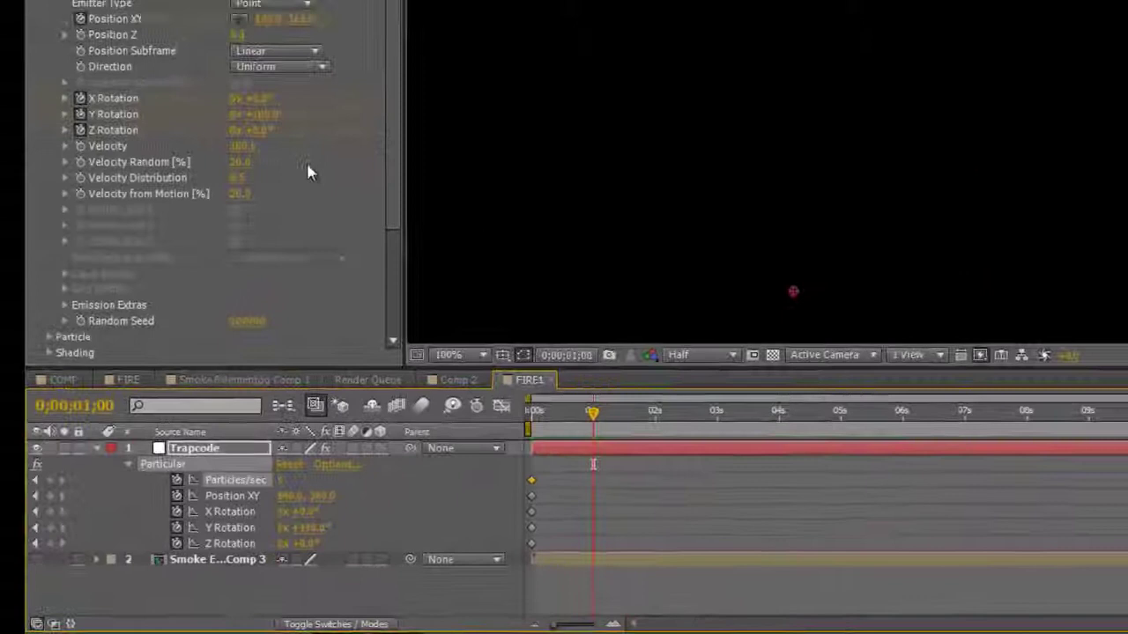
left_click(283, 481)
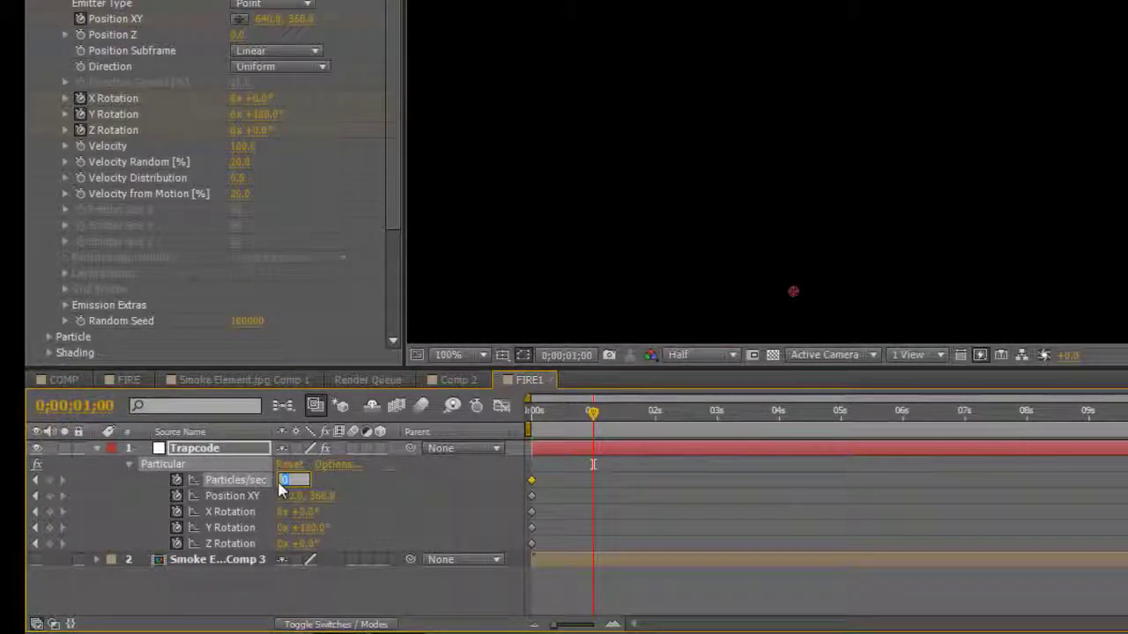
type("810")
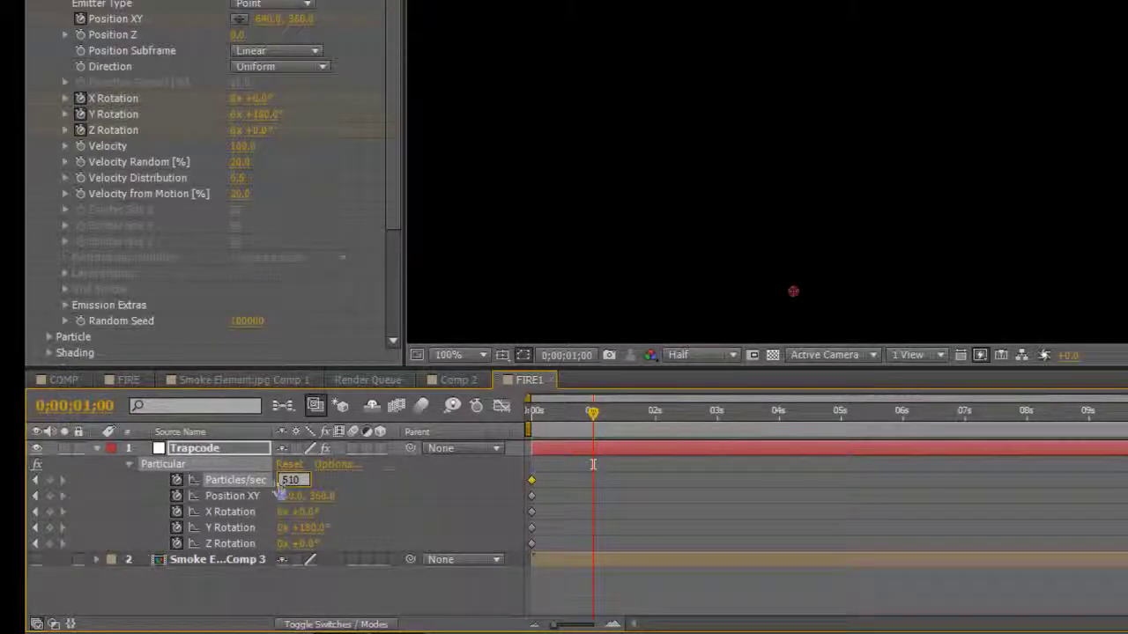
key("Return")
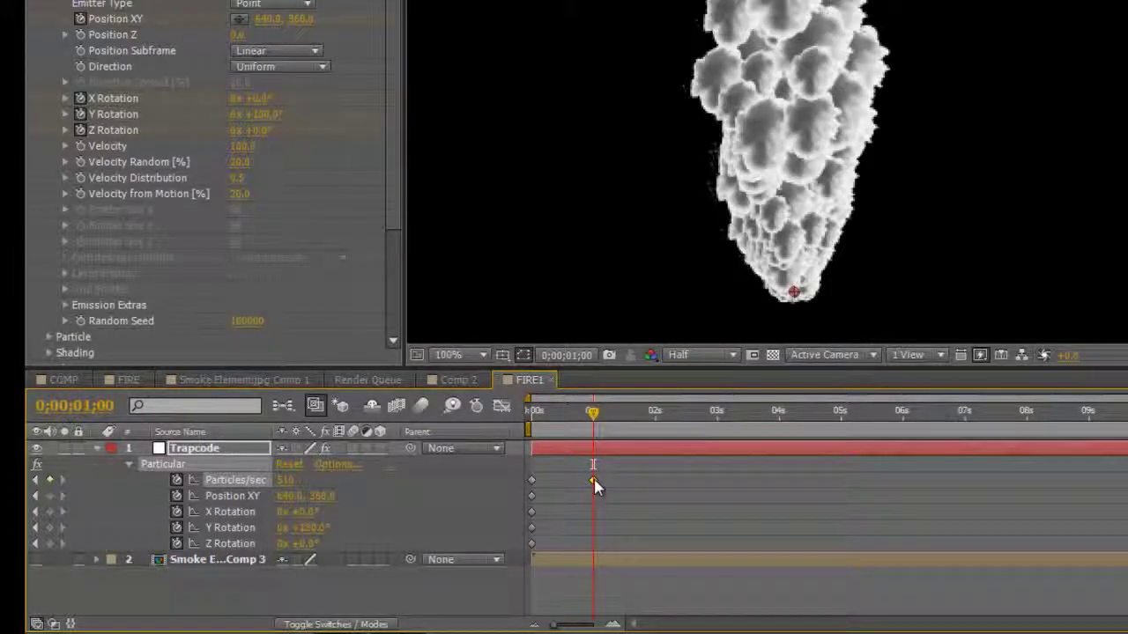
key("Page_Up")
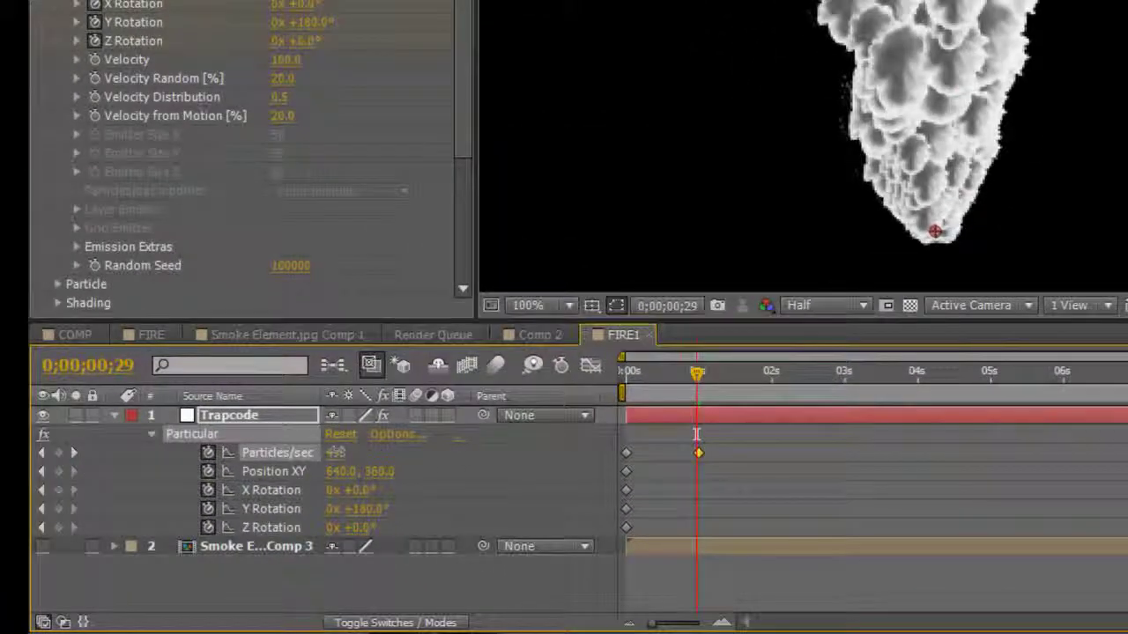
left_click(180, 408)
type("0")
key("Return")
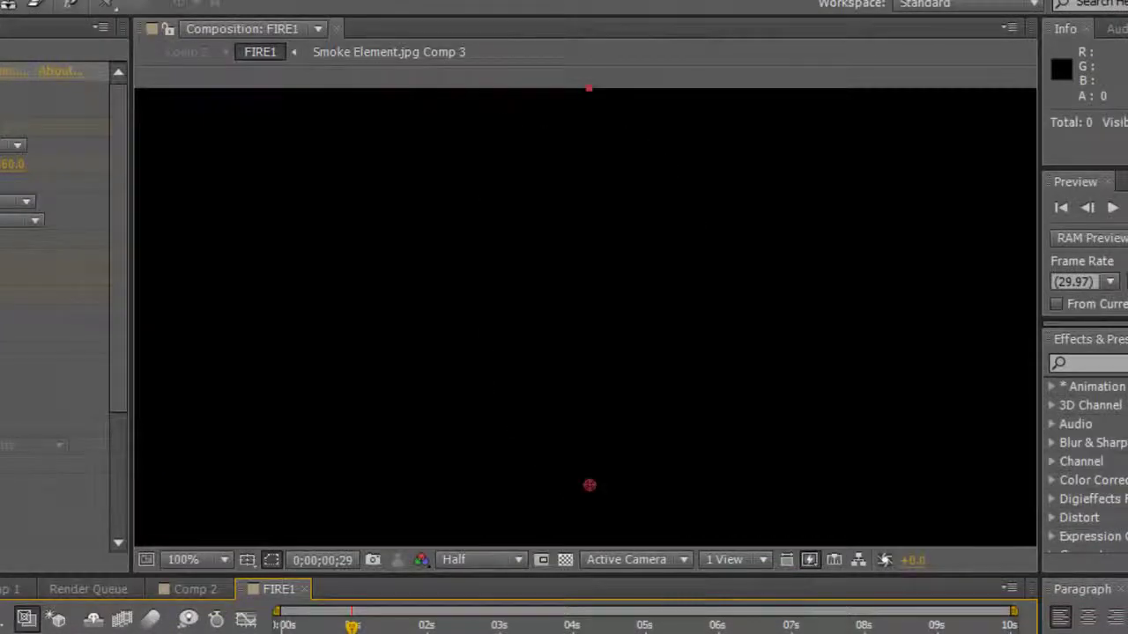
Step forward to 2 seconds to watch the smoke plume build
key("Page_Down")
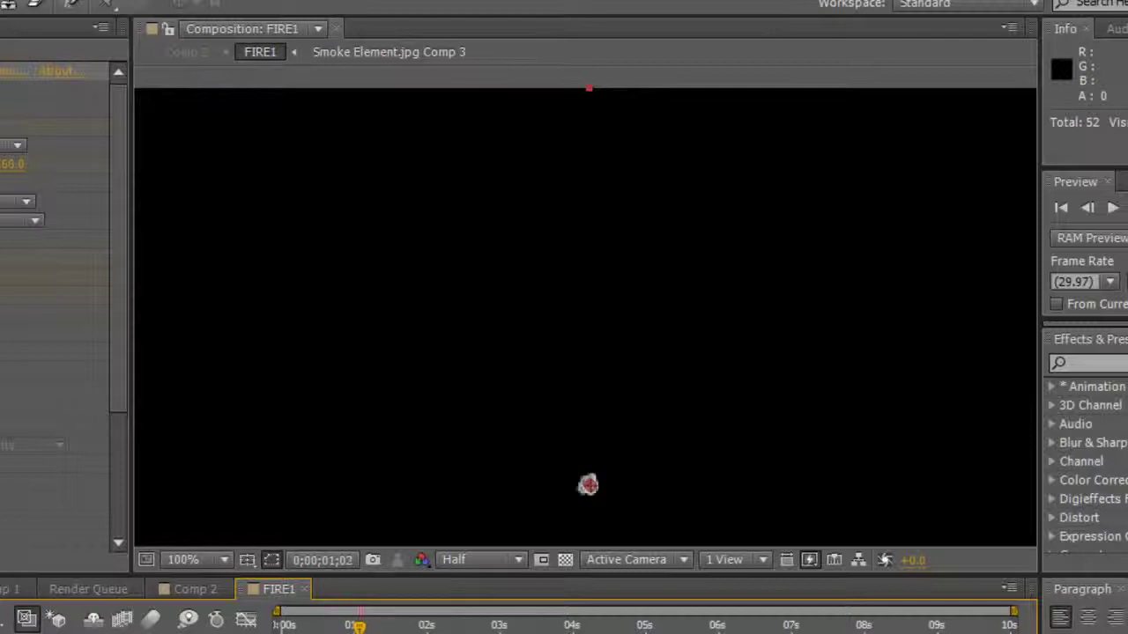
key("Page_Down")
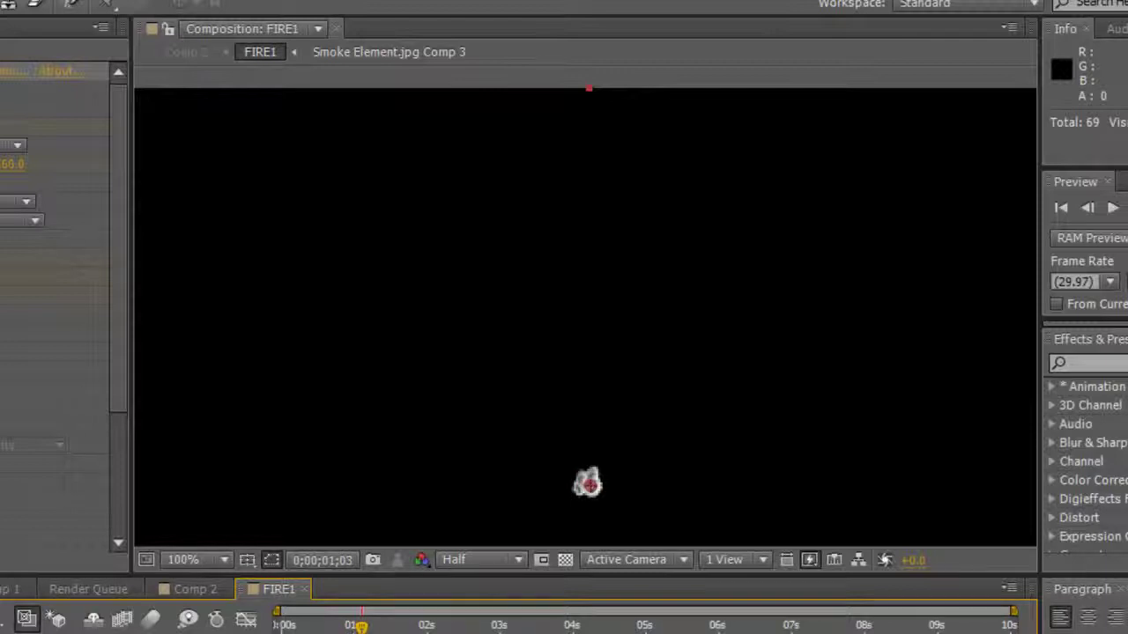
left_click(427, 625)
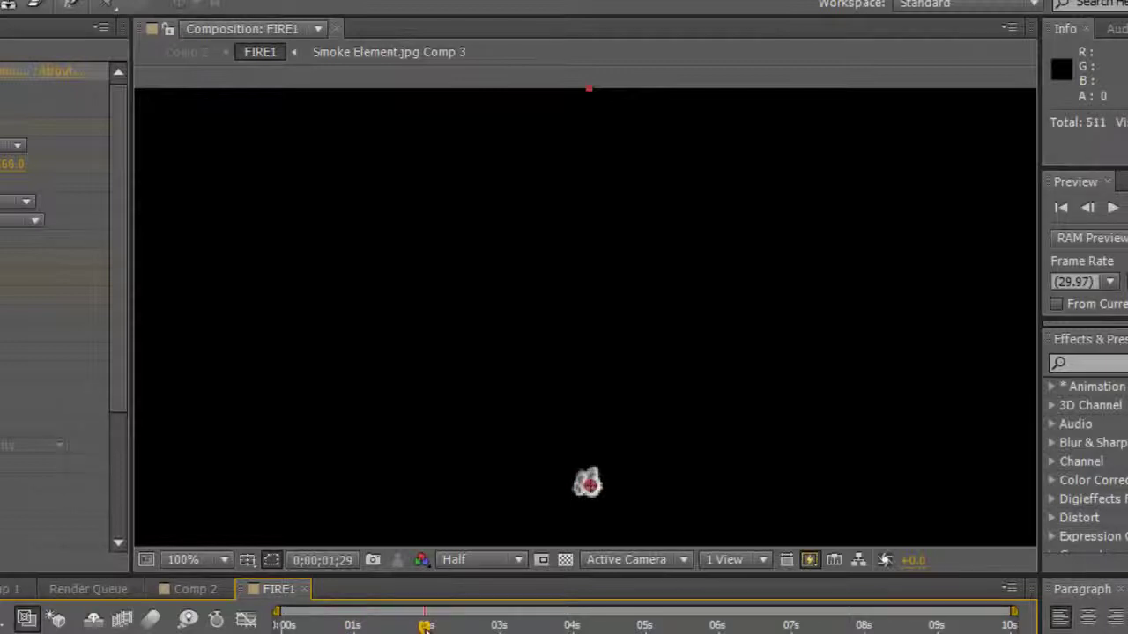
key("Page_Down")
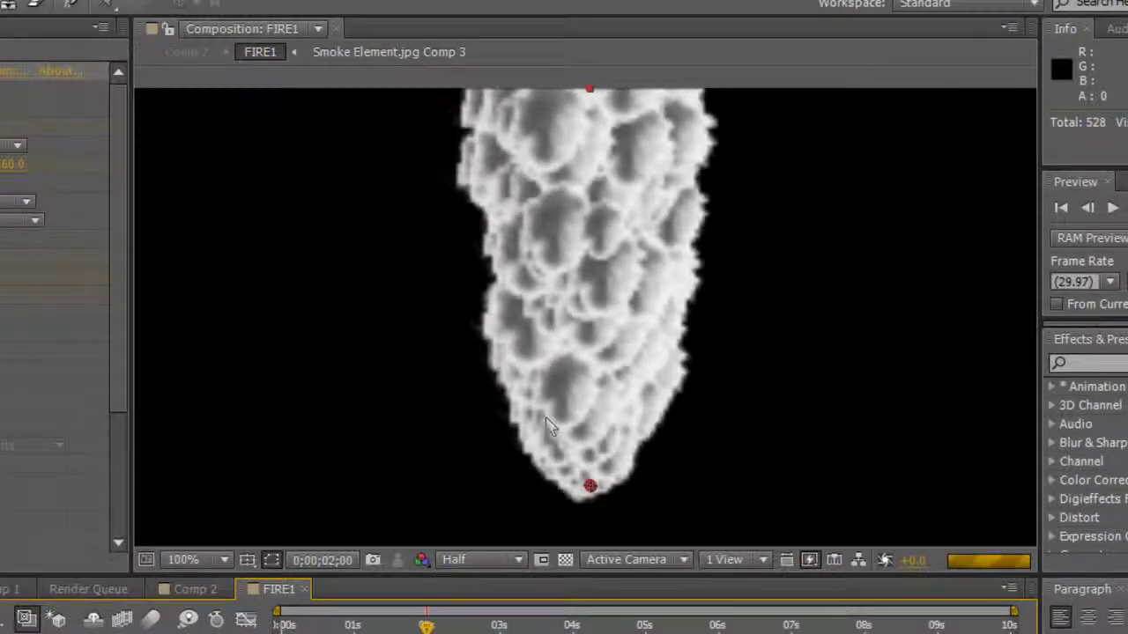
key("comma")
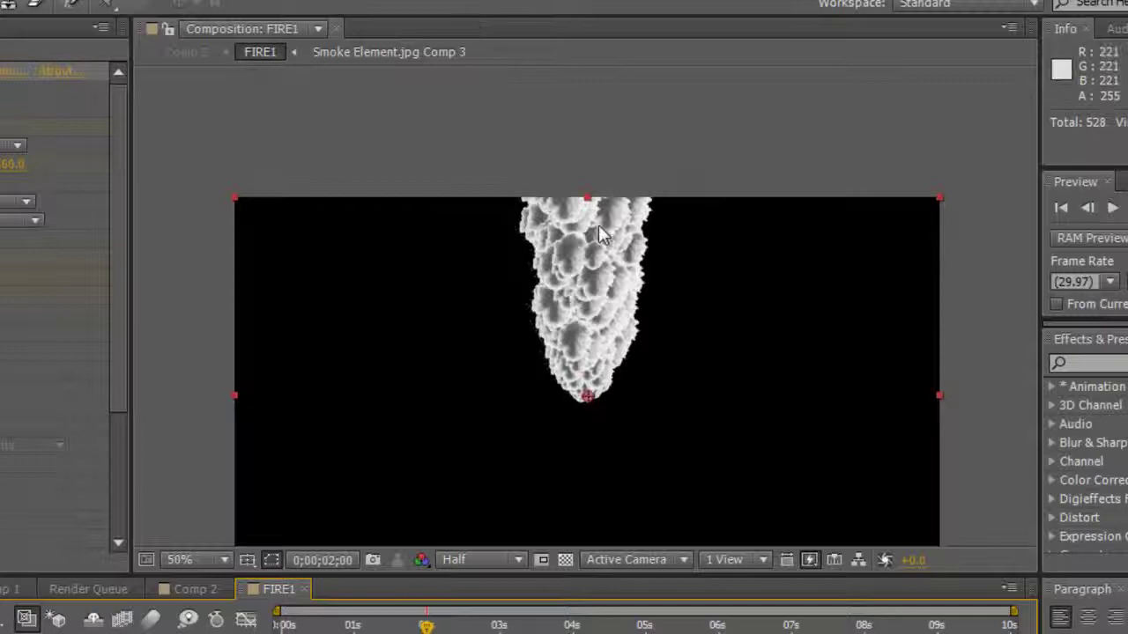
key("period")
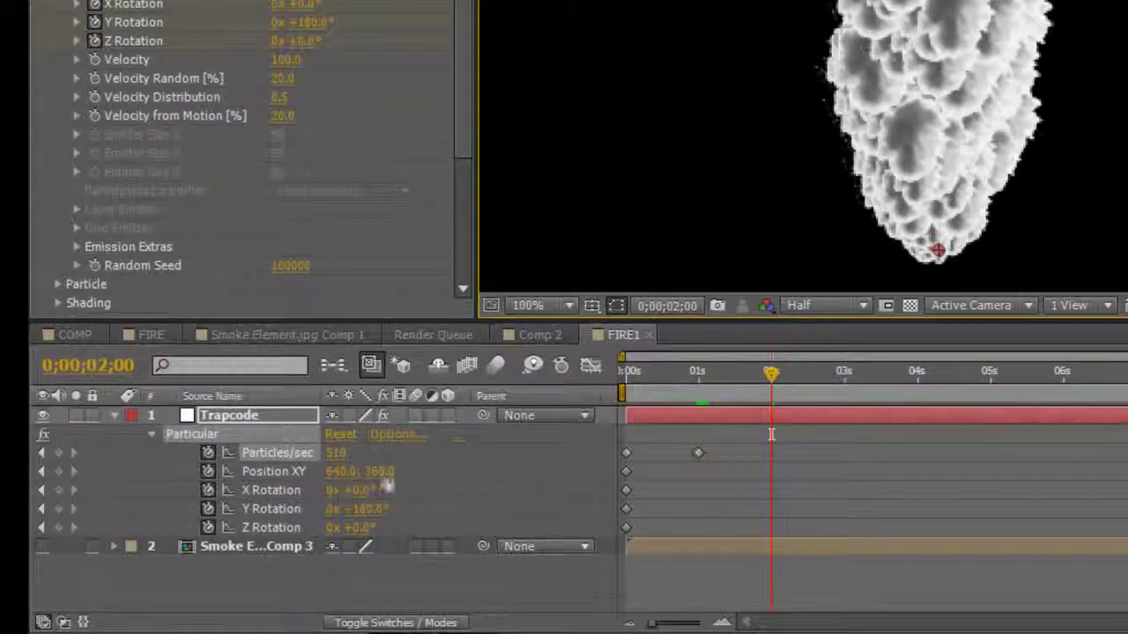
Change the Particles/sec keyframe at 0;00;01;00 from 510 to 410
left_click(697, 374)
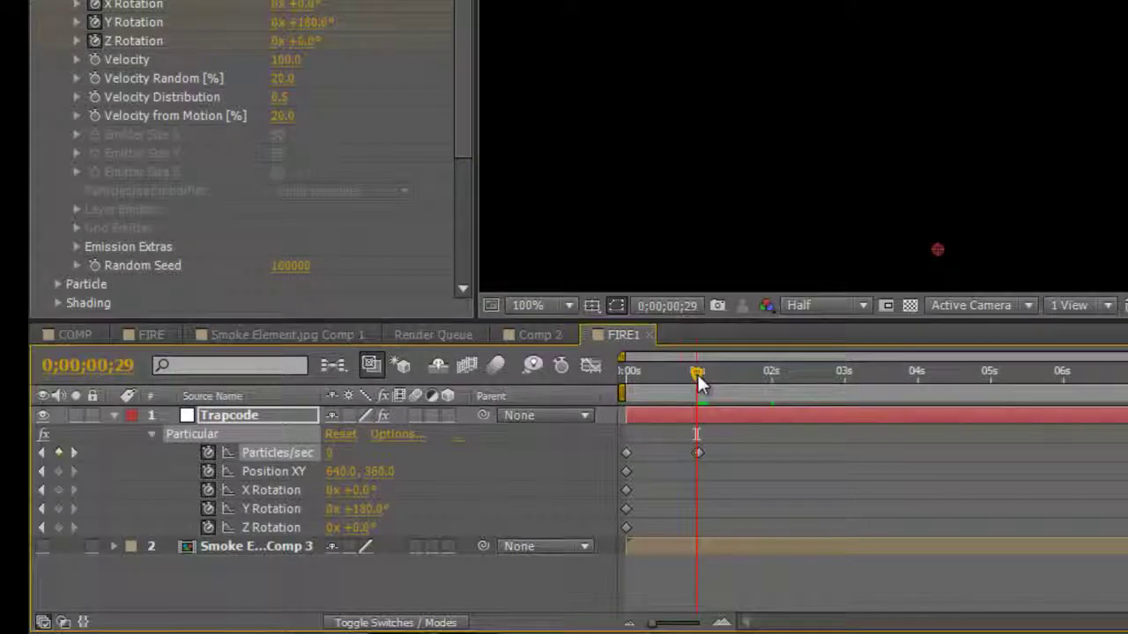
left_click(699, 372)
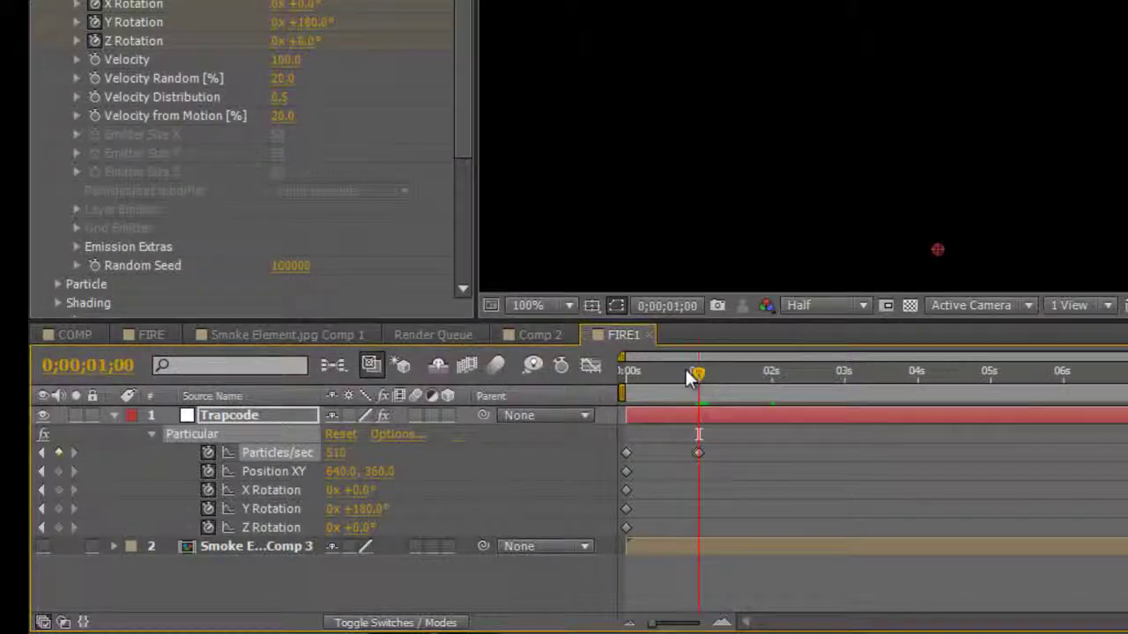
left_click(337, 452)
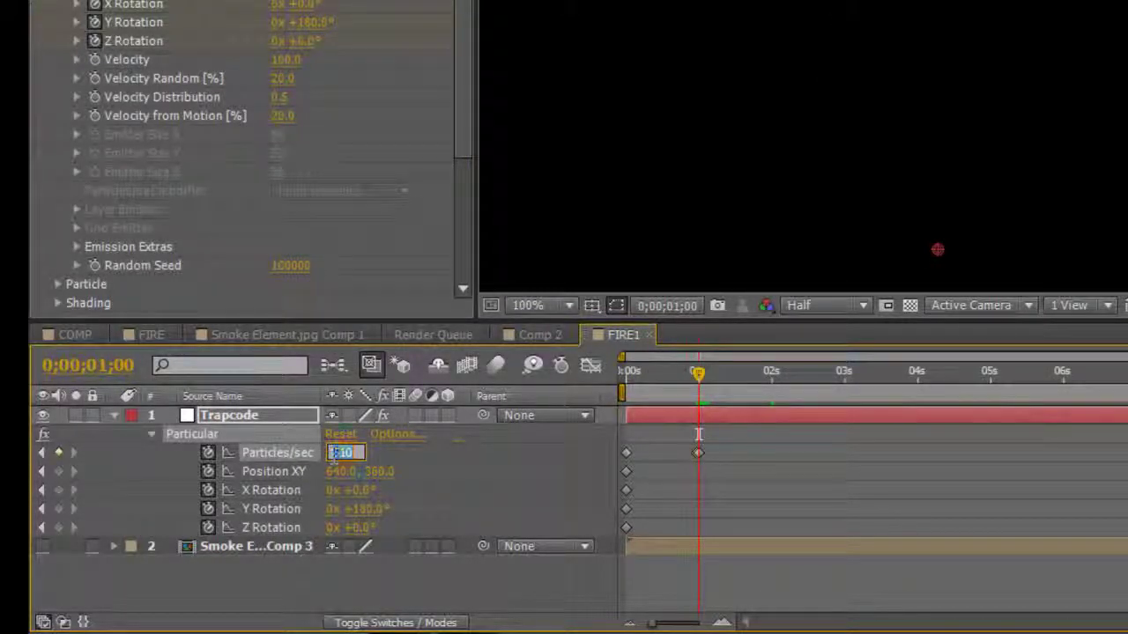
left_click(334, 453)
key("Return")
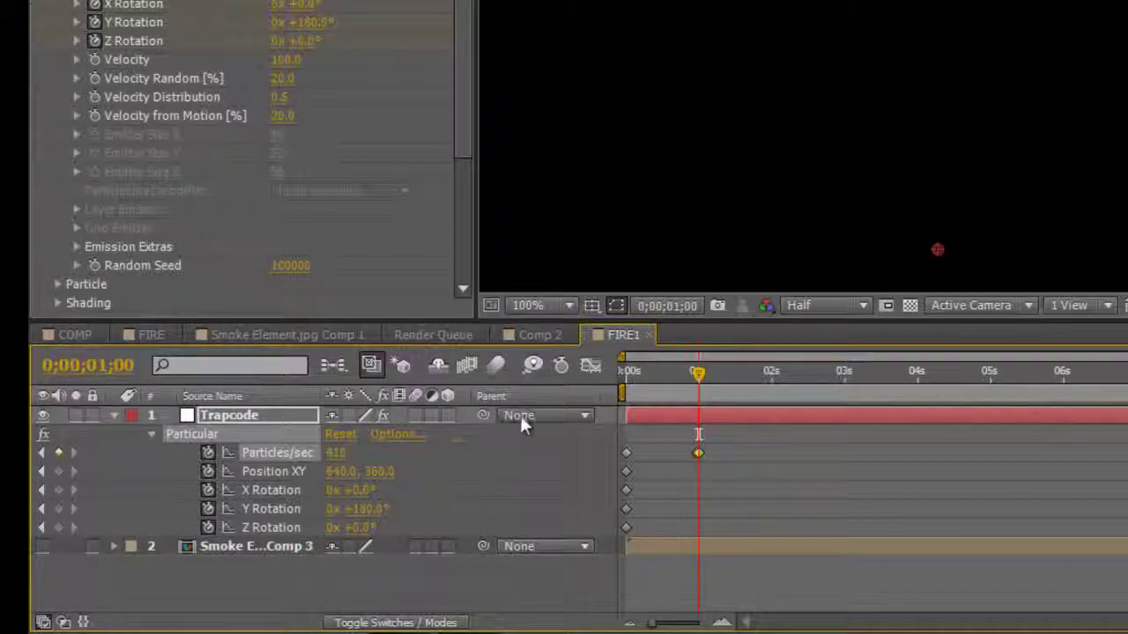
left_click(770, 376)
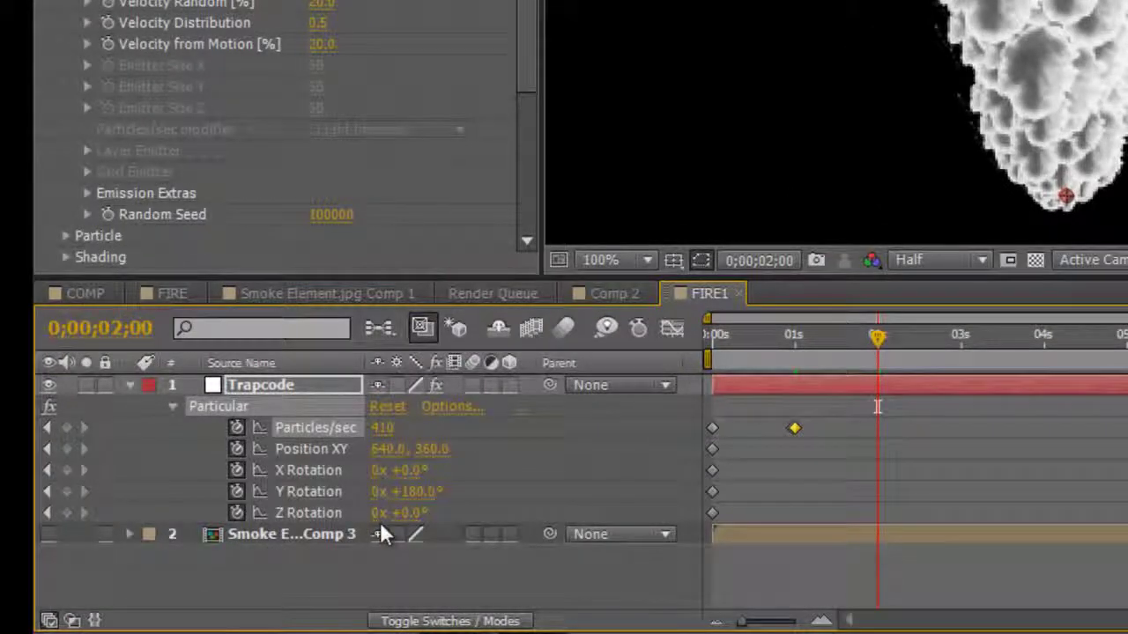
Keyframe the emitter rotation at 0;00;02;00 to X 18°, Y 257° and Z 44°
left_click(421, 492)
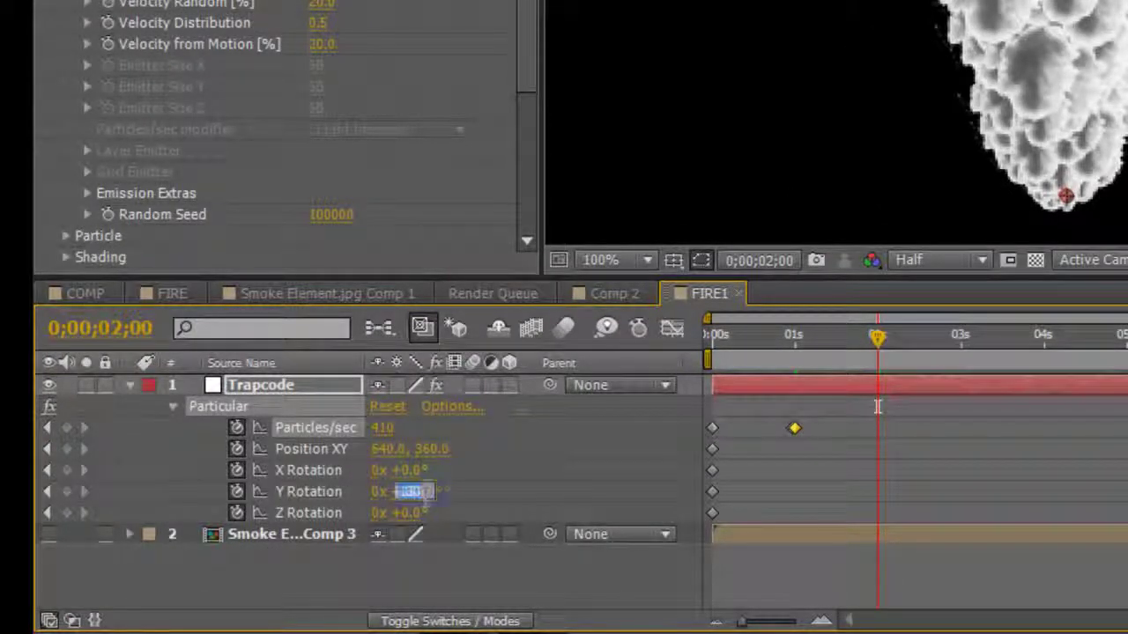
type("36")
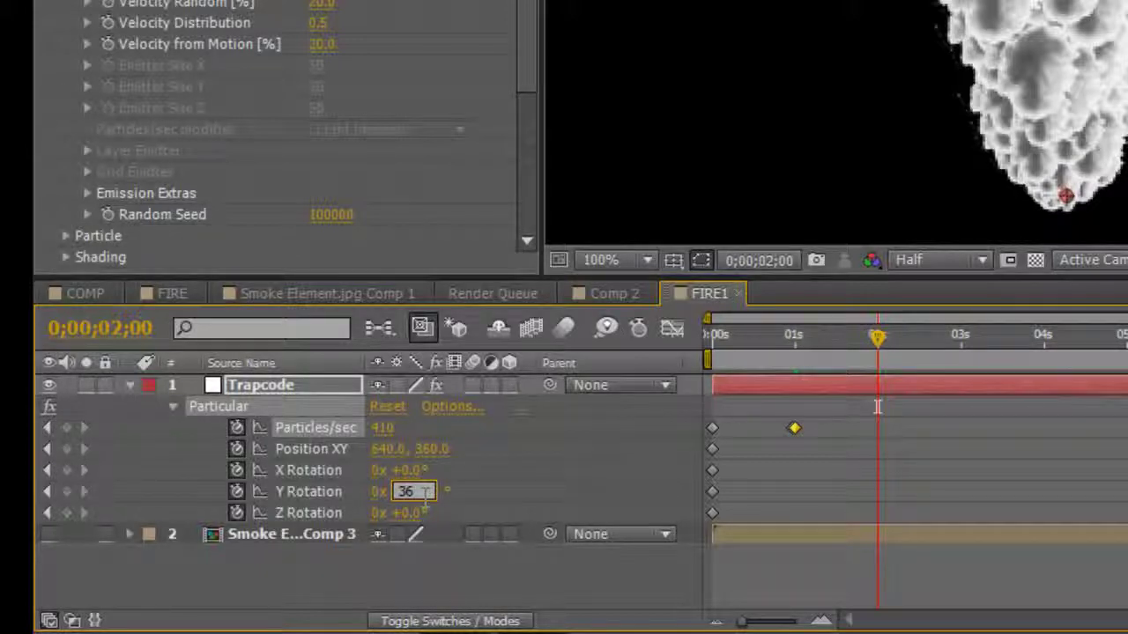
type("0")
key("Return")
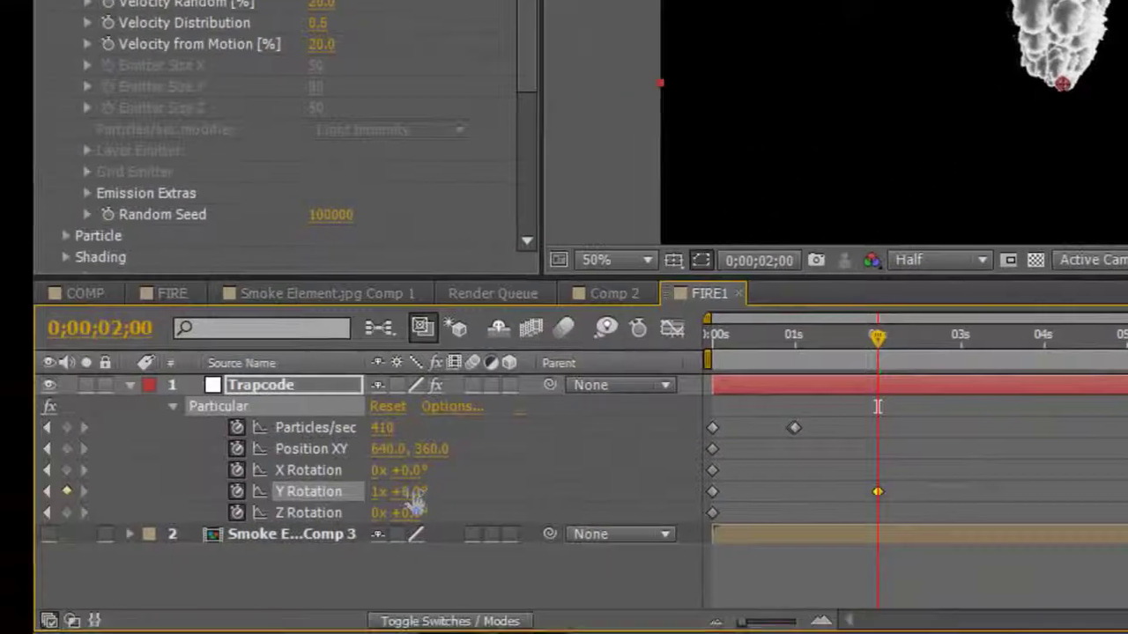
left_click_drag(394, 498, 324, 500)
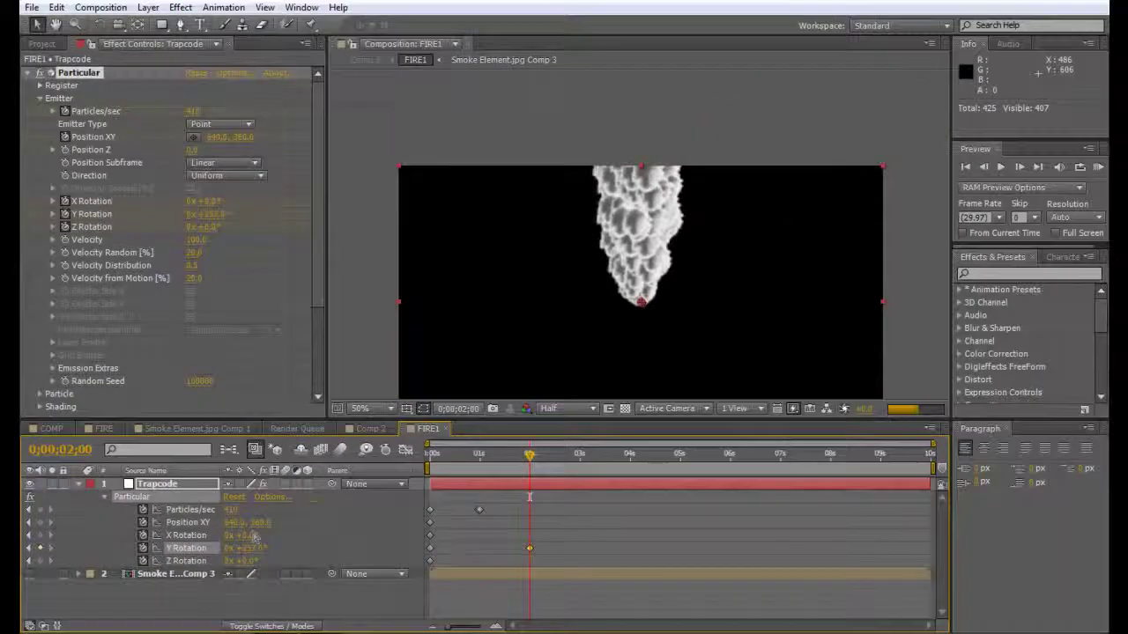
left_click_drag(255, 536, 302, 552)
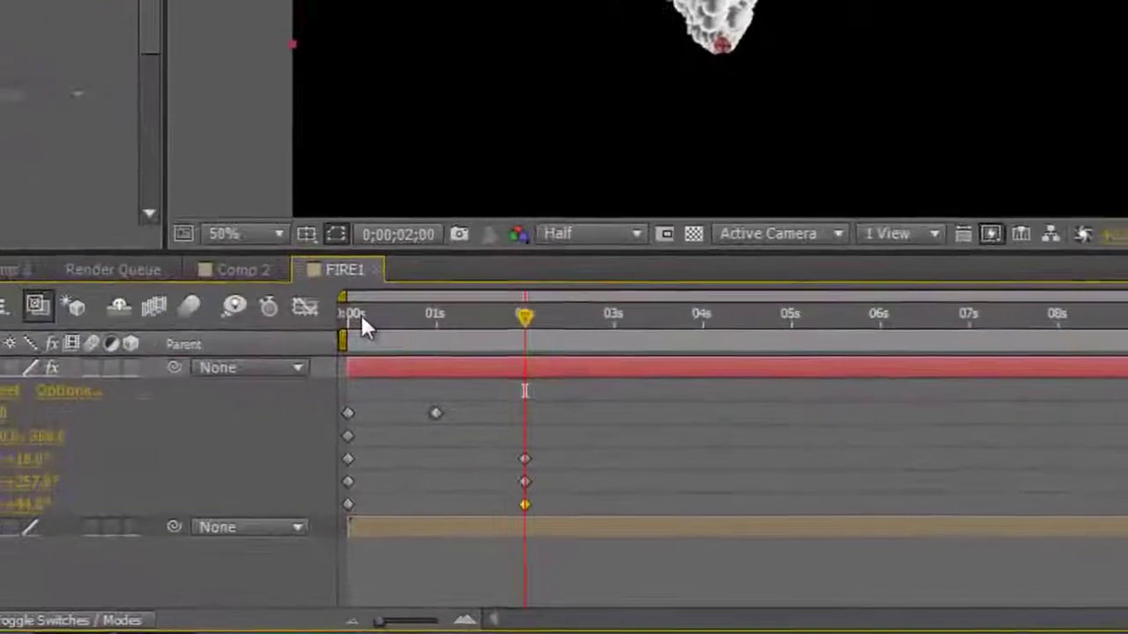
left_click(423, 315)
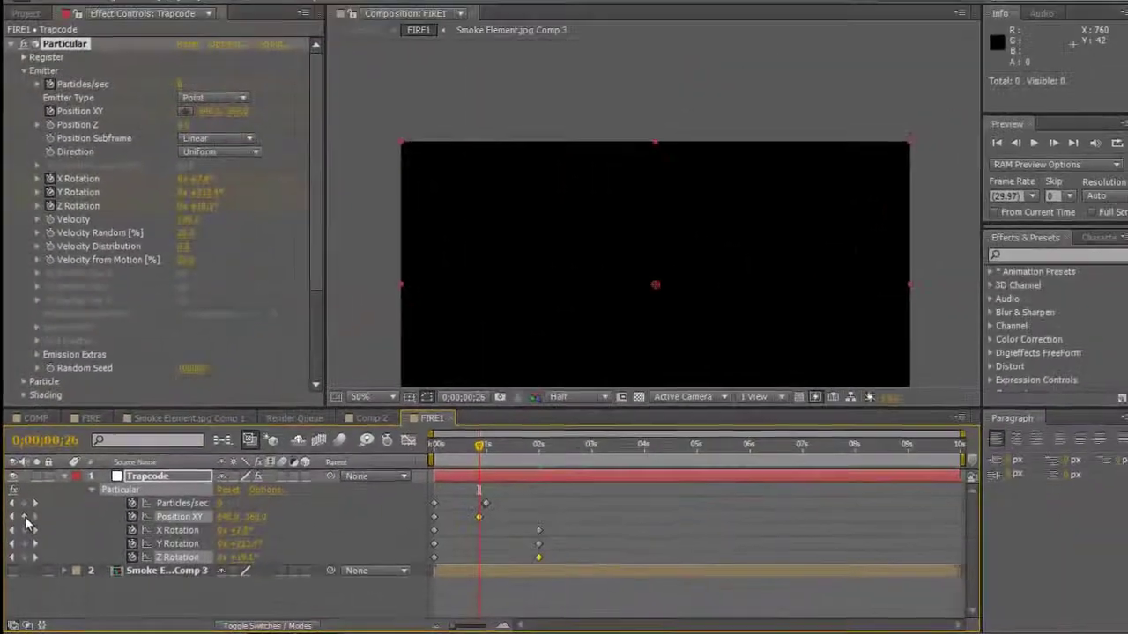
Keyframe the emitter lower left, then at the right around 2.5 s and the top at 5 s
left_click(94, 374)
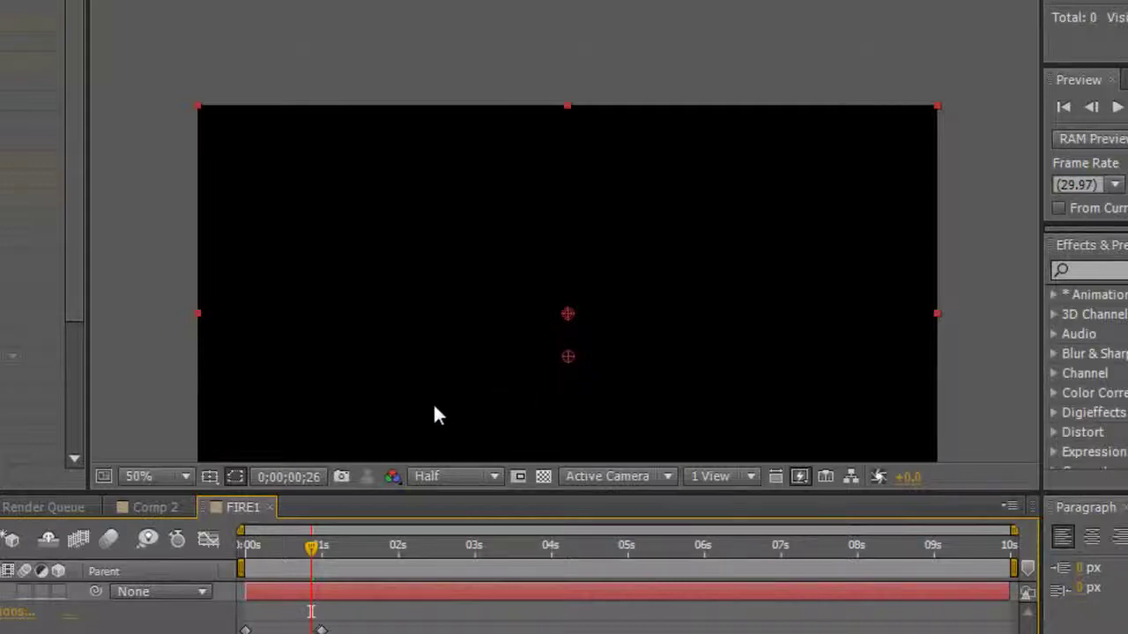
left_click(373, 401)
left_click(338, 545)
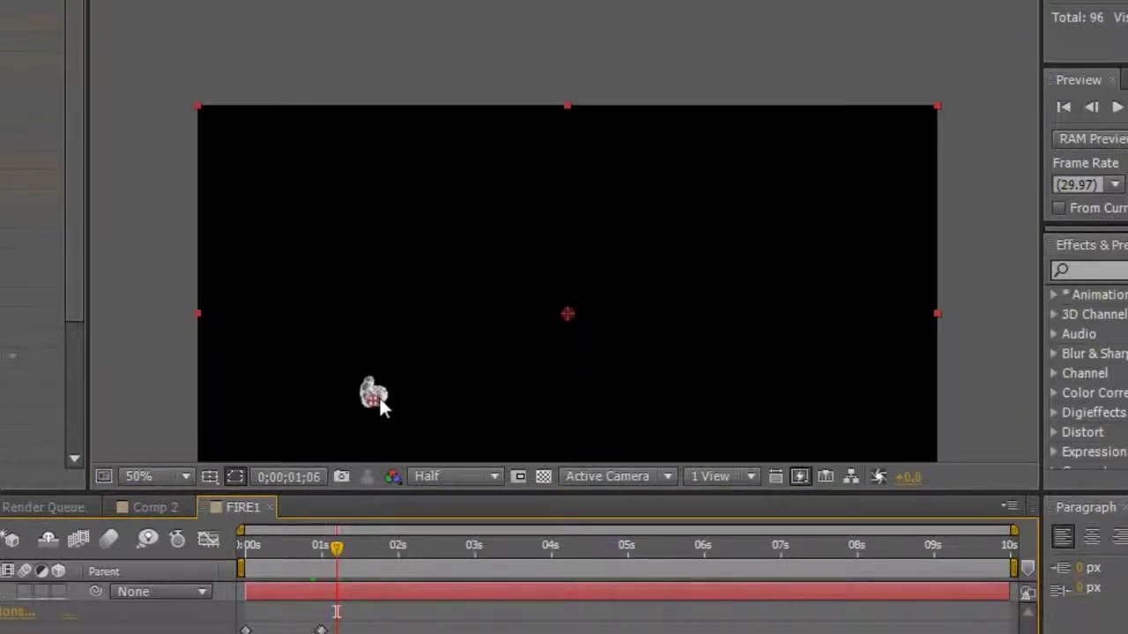
left_click(433, 544)
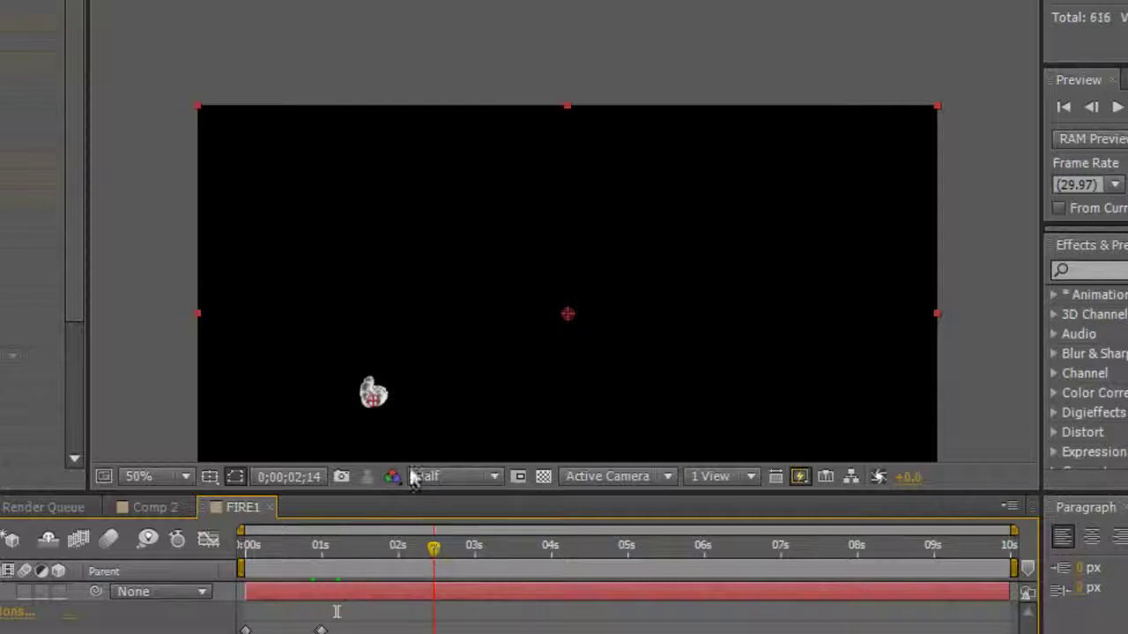
left_click_drag(373, 399, 773, 392)
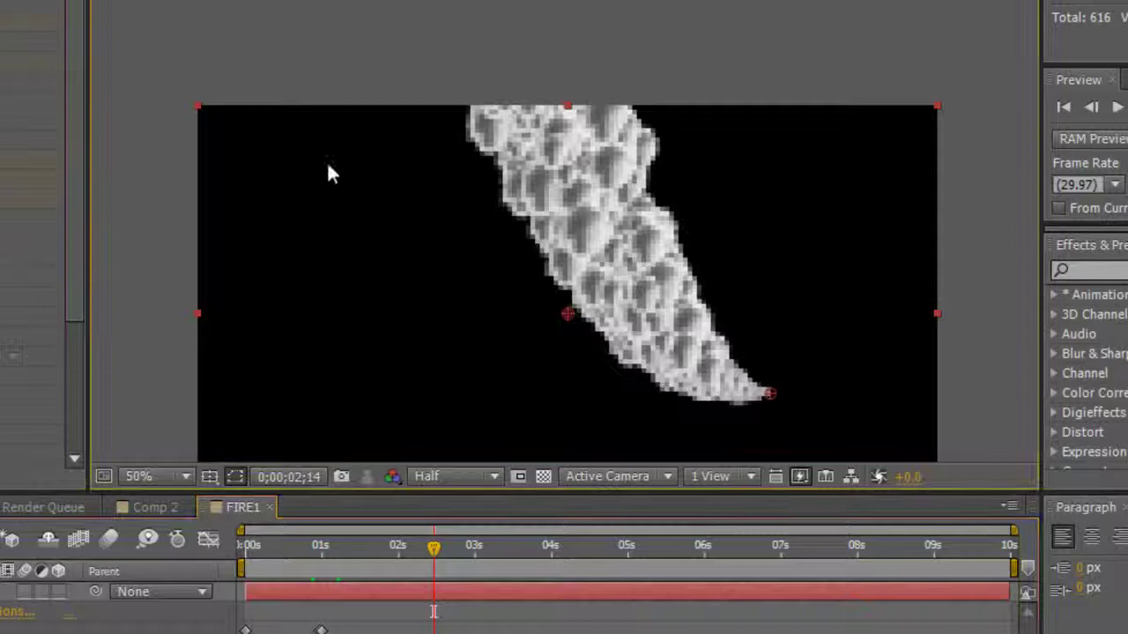
left_click(766, 393)
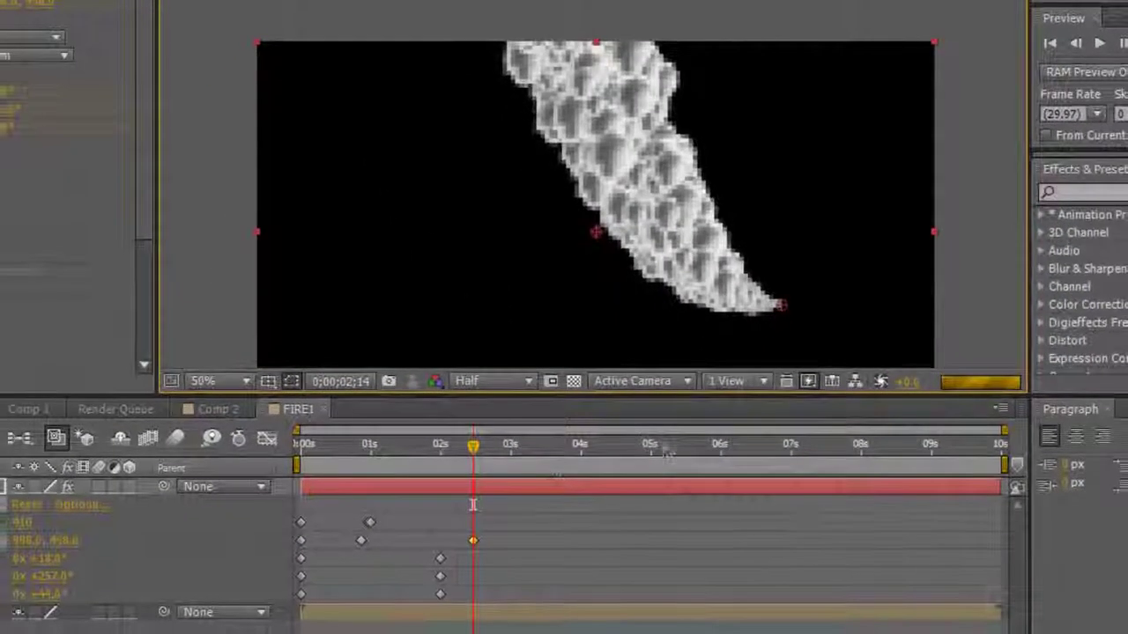
left_click(663, 450)
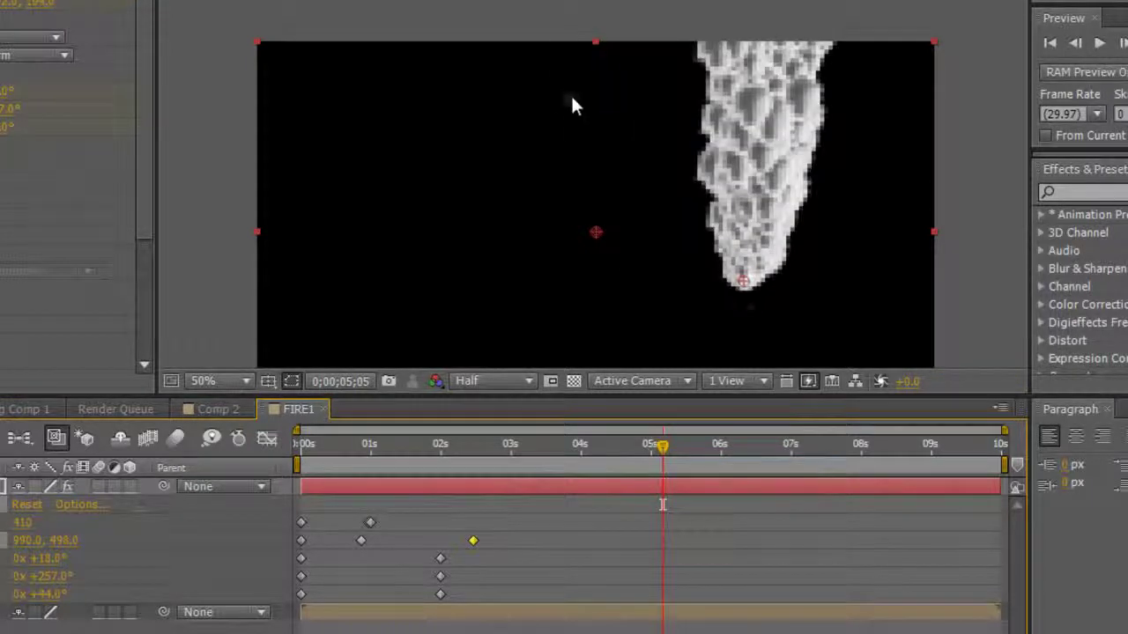
left_click(573, 97)
key("space")
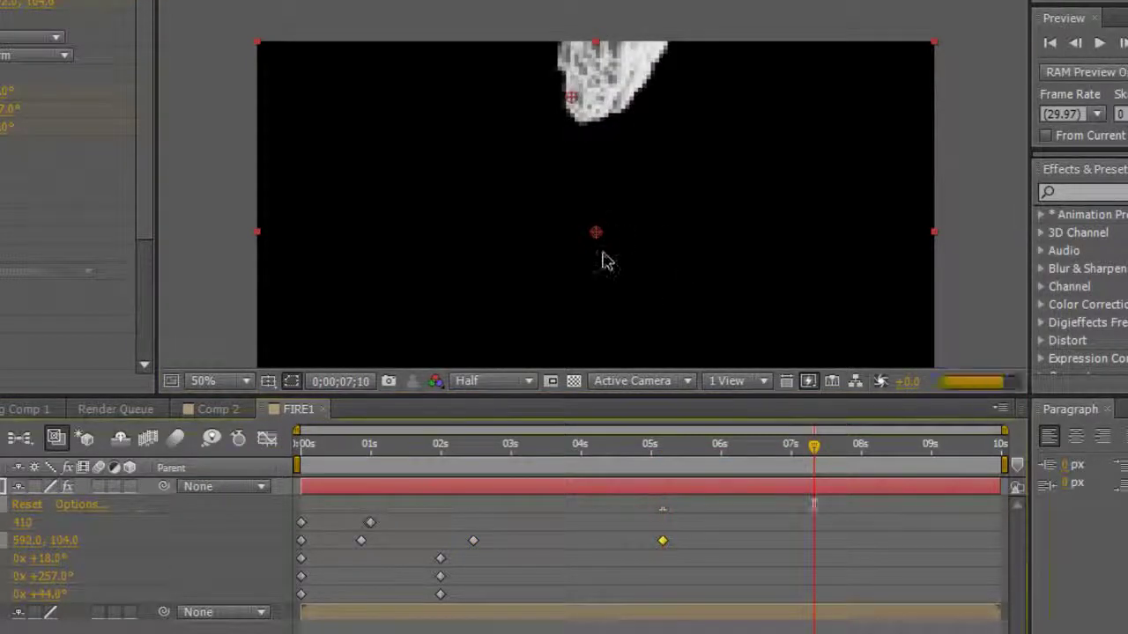
Add emitter position keyframes at 6;14, 7;10, about 8.5 s and 9;11 (628, 442)
left_click_drag(602, 195, 581, 152)
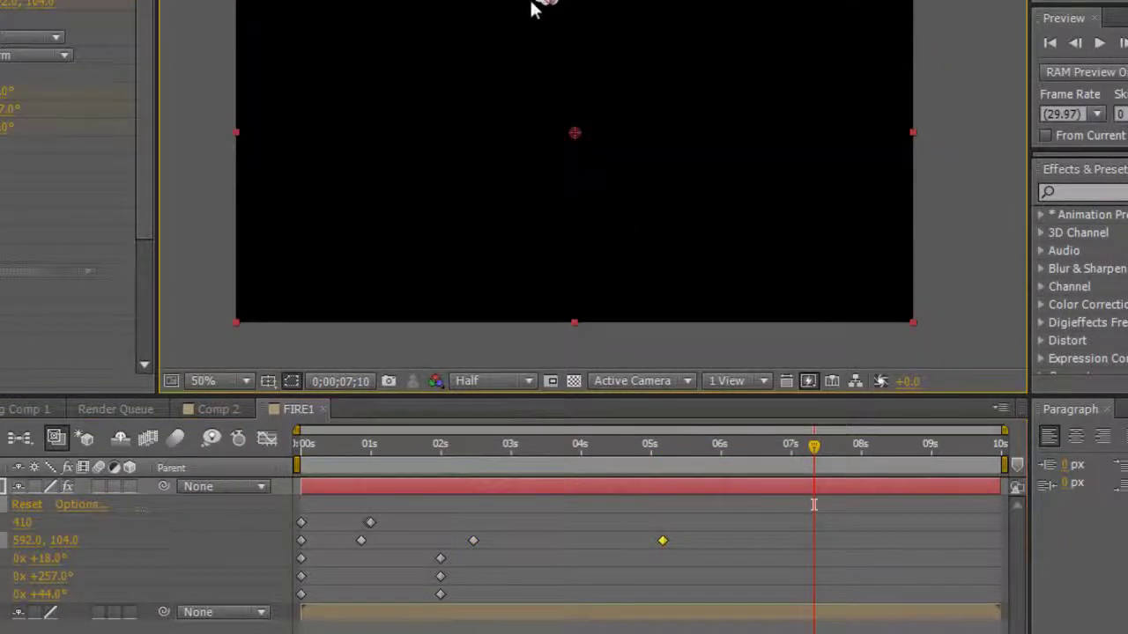
left_click(333, 297)
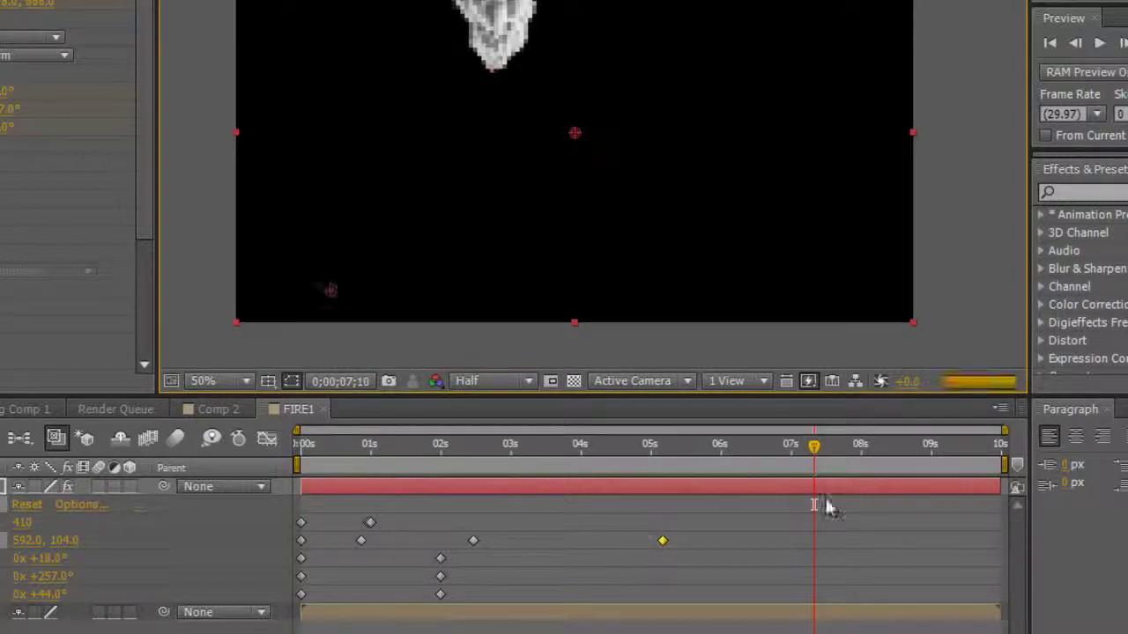
left_click_drag(813, 445, 720, 446)
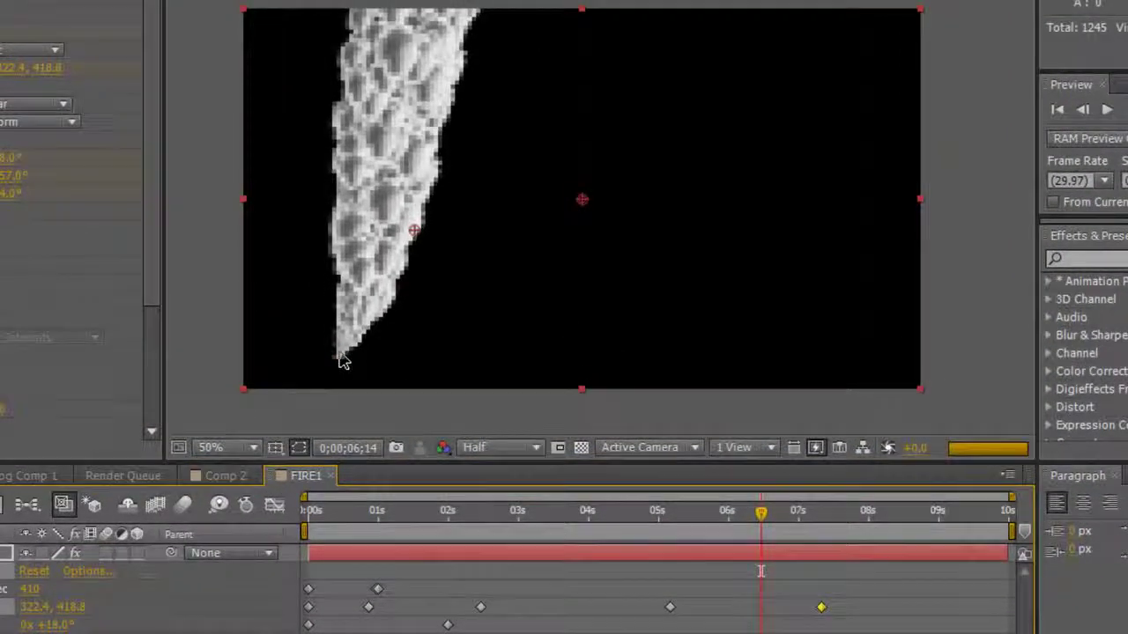
left_click_drag(413, 231, 446, 229)
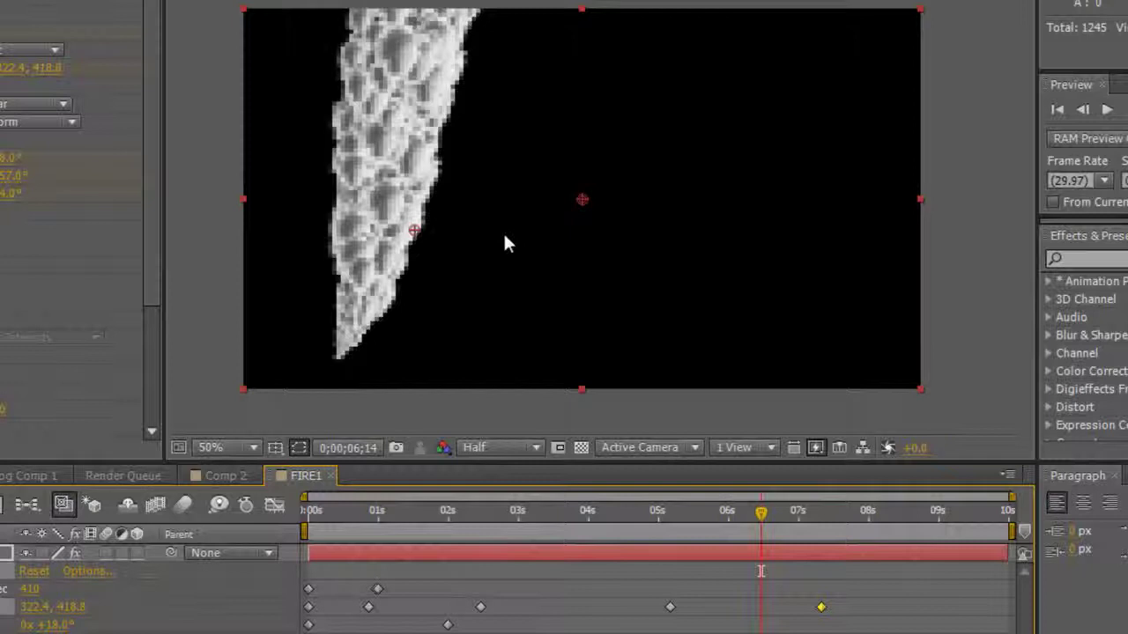
left_click(716, 210)
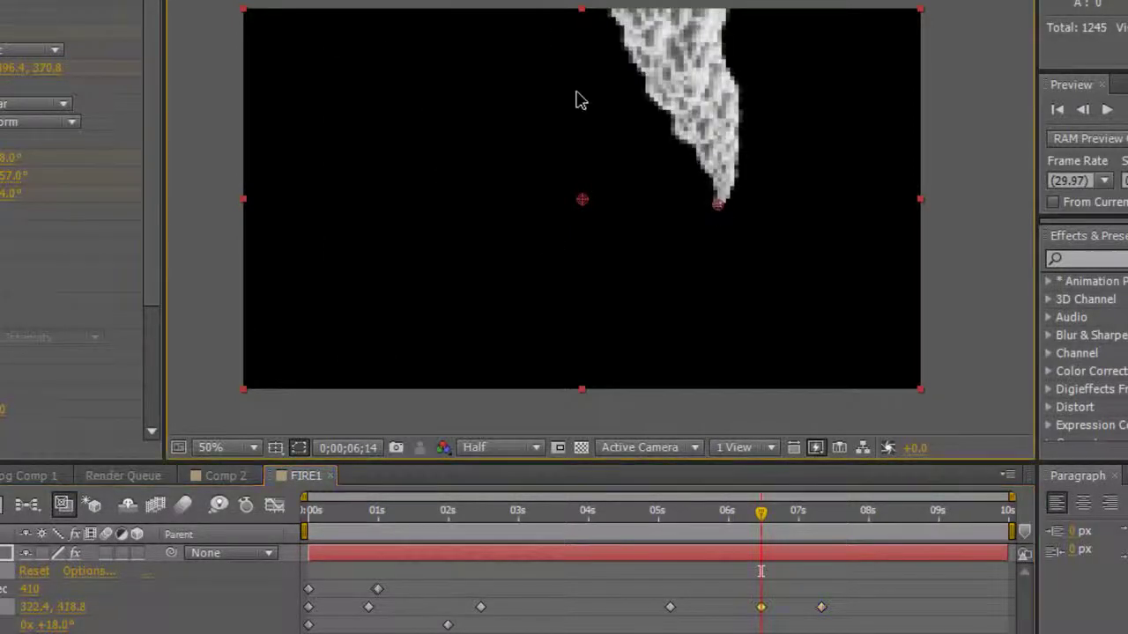
left_click(906, 512)
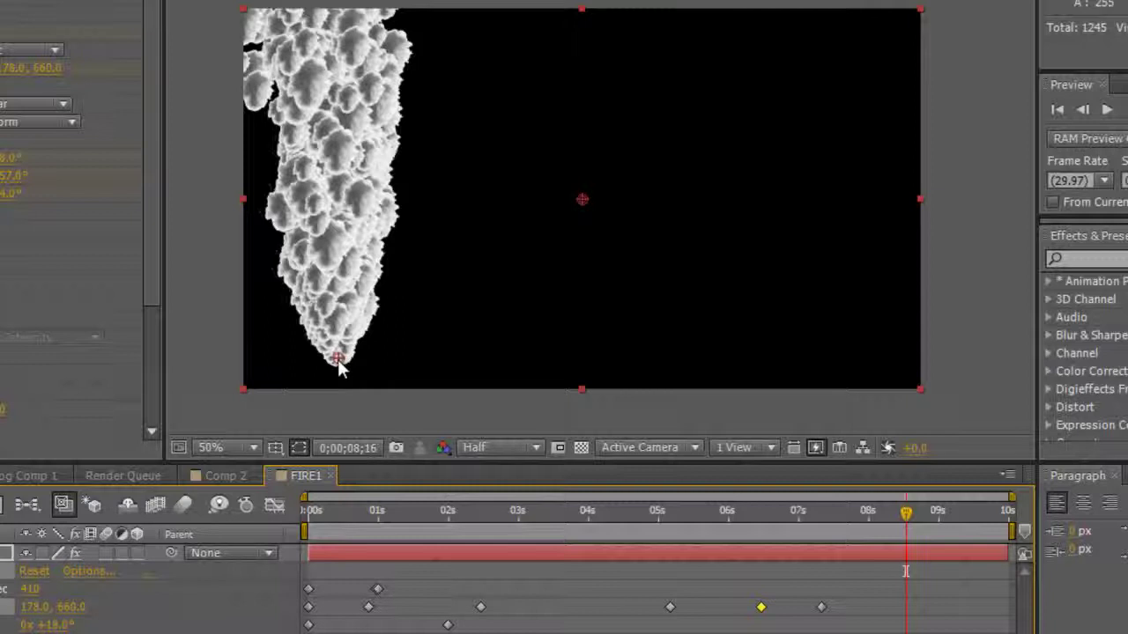
left_click_drag(337, 360, 379, 345)
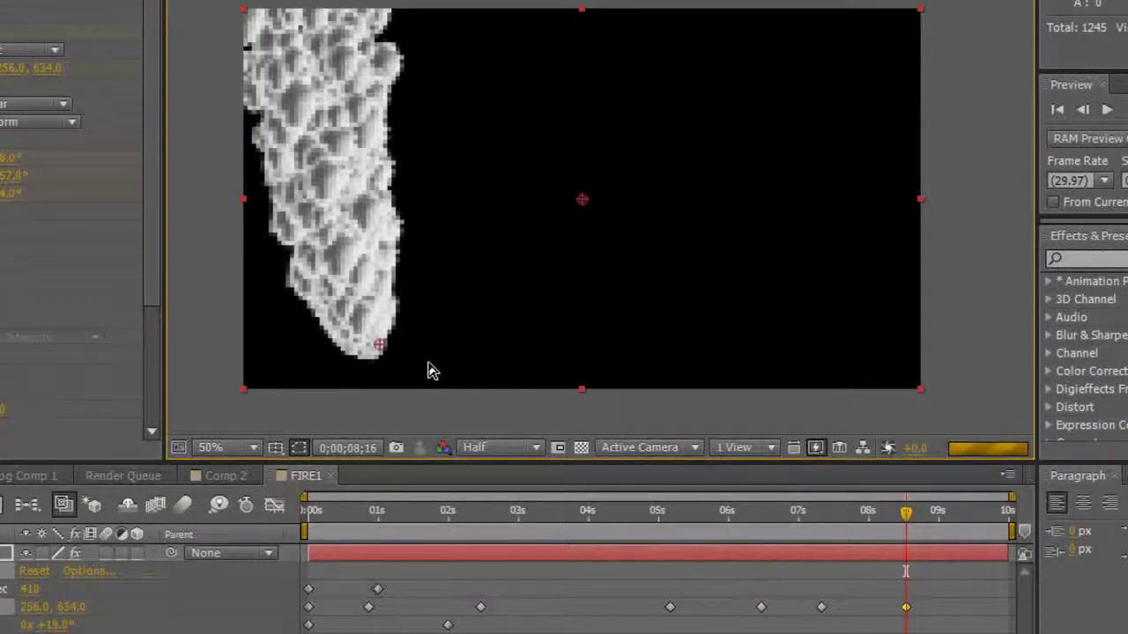
left_click_drag(378, 346, 681, 342)
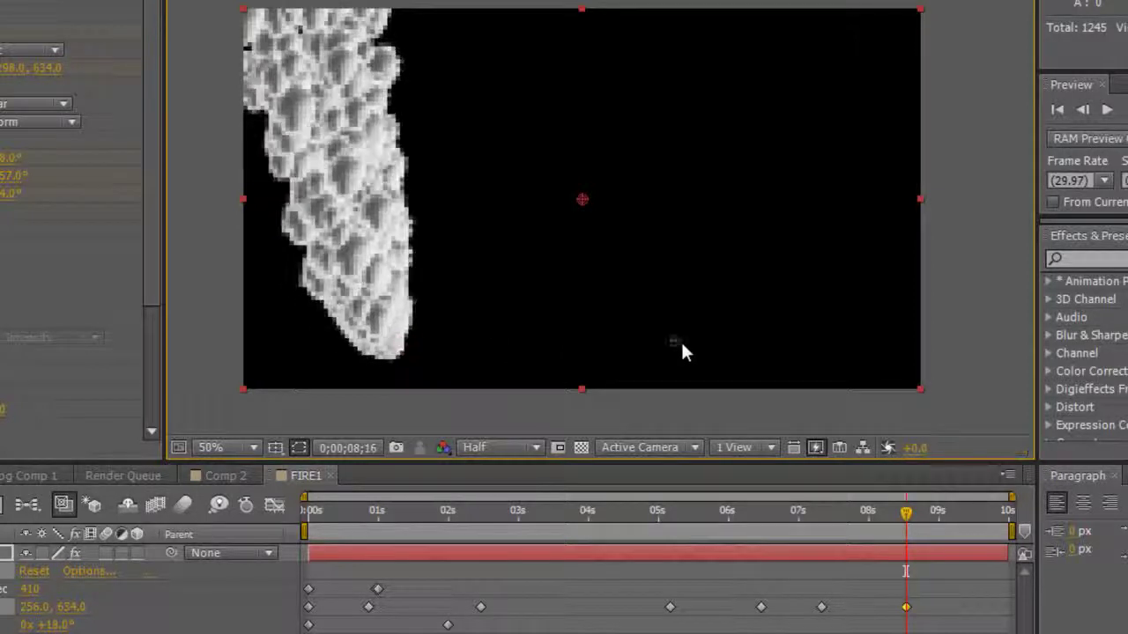
left_click(962, 518)
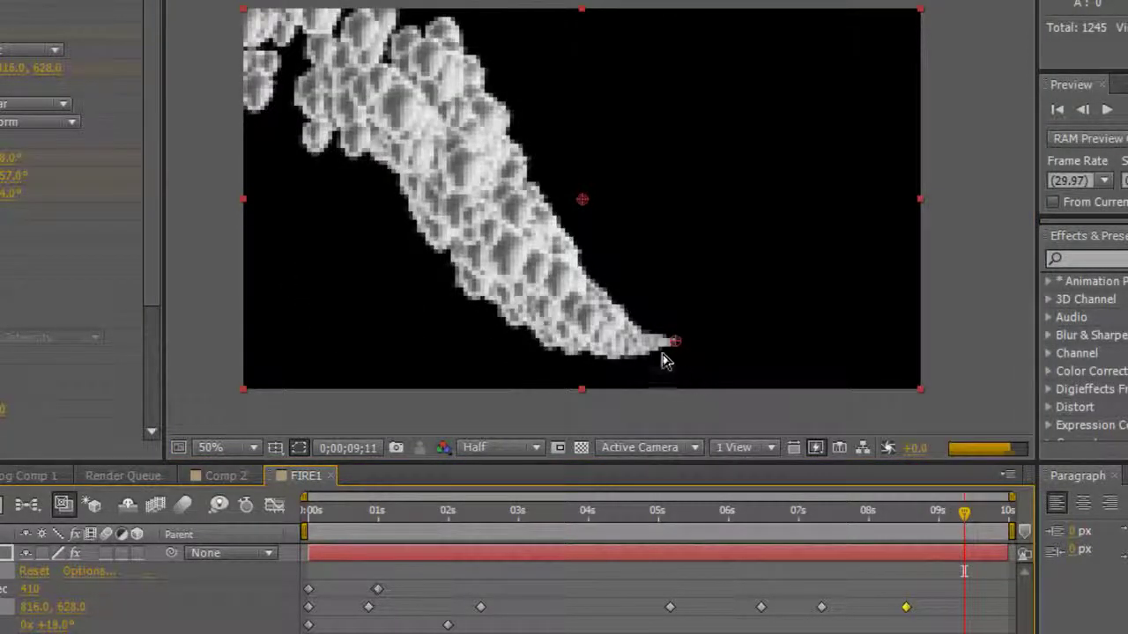
left_click_drag(676, 342, 579, 244)
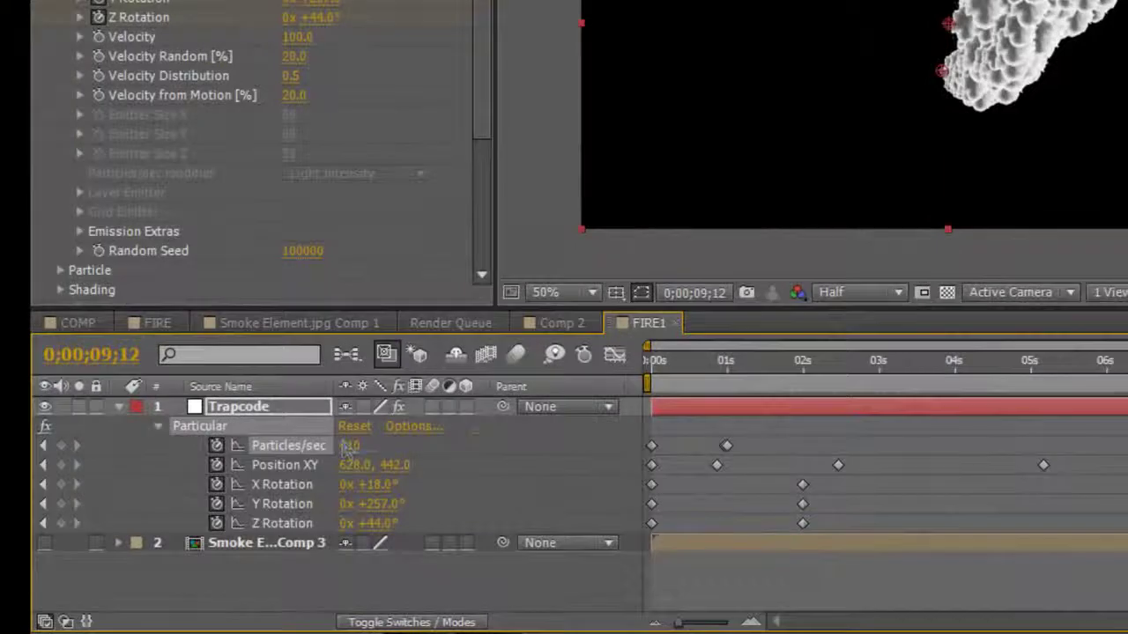
Keyframe Particles/sec to 0 near 9 seconds
left_click(233, 510)
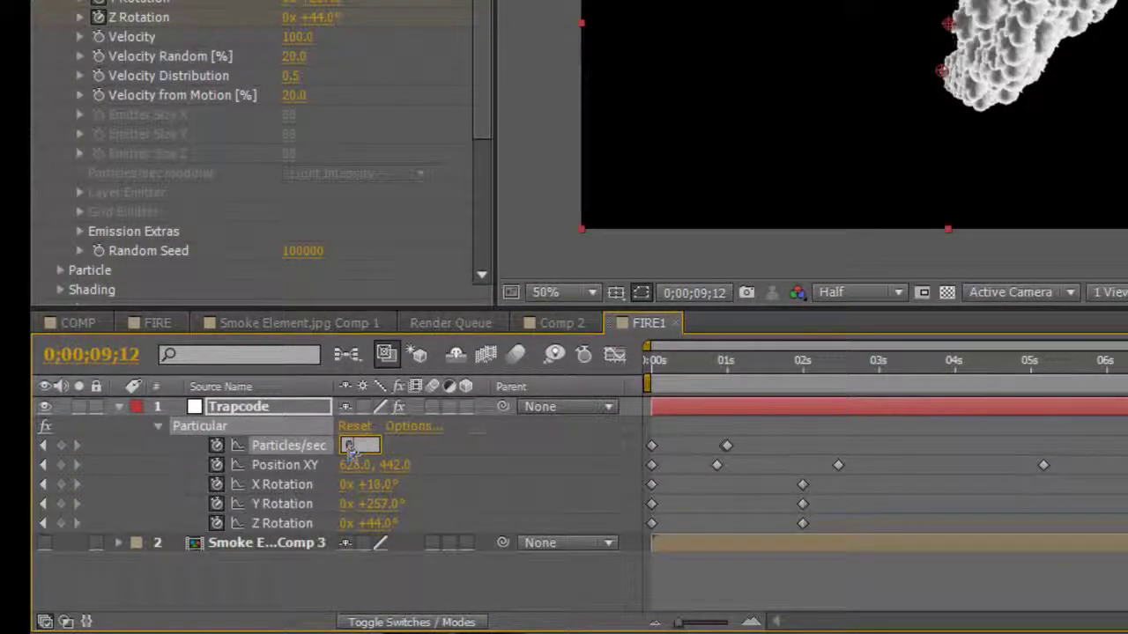
type("0")
key("Return")
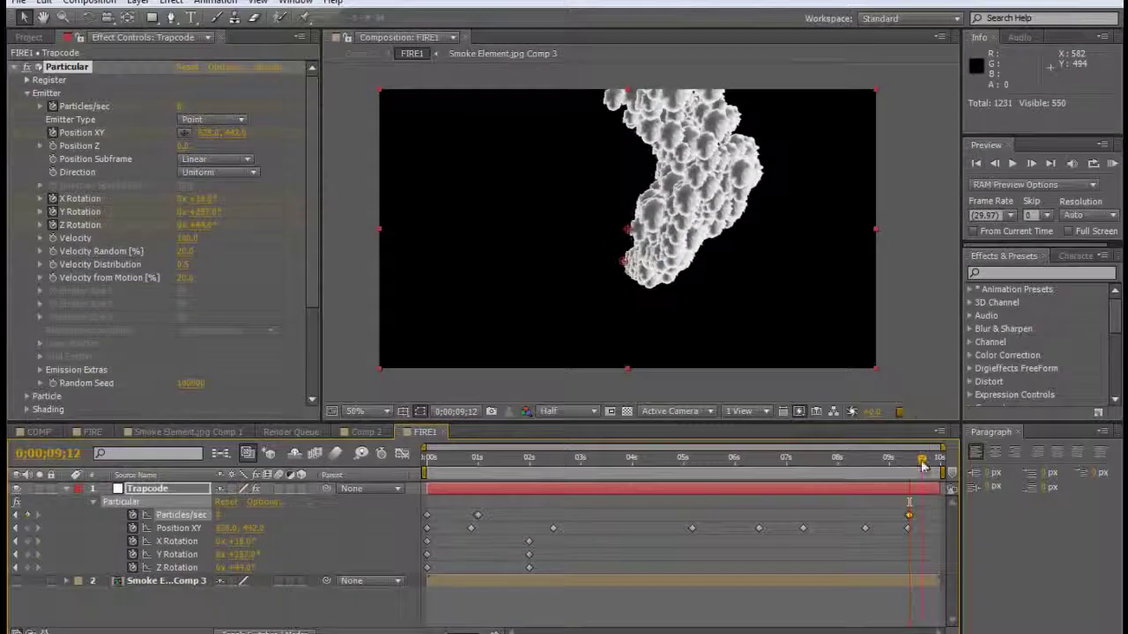
left_click(922, 462)
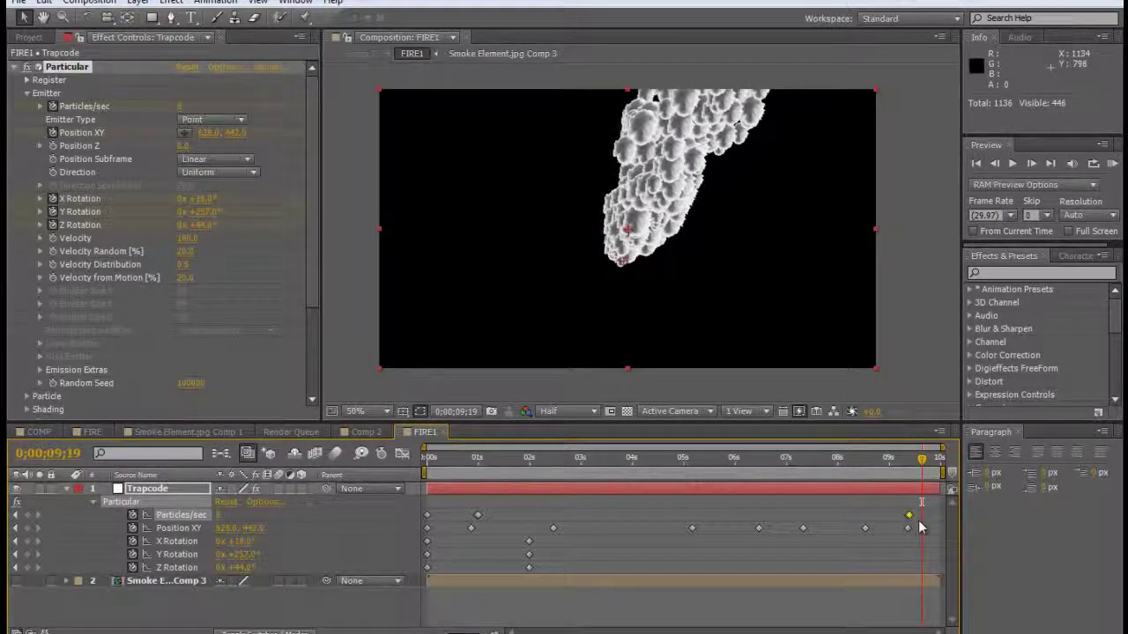
left_click_drag(922, 459, 934, 465)
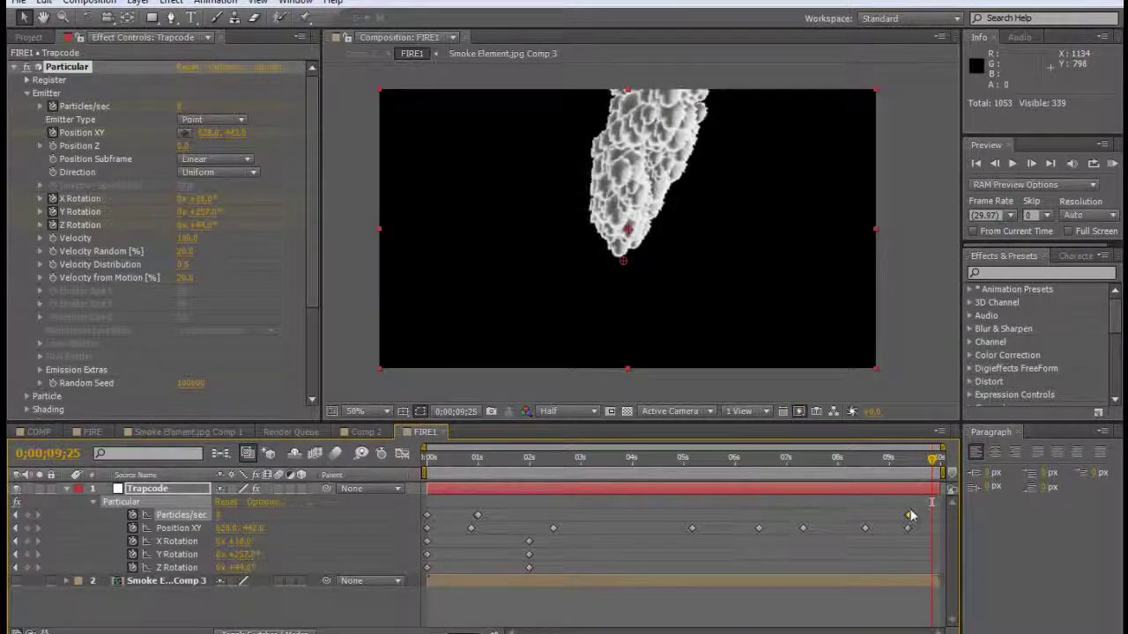
key("j")
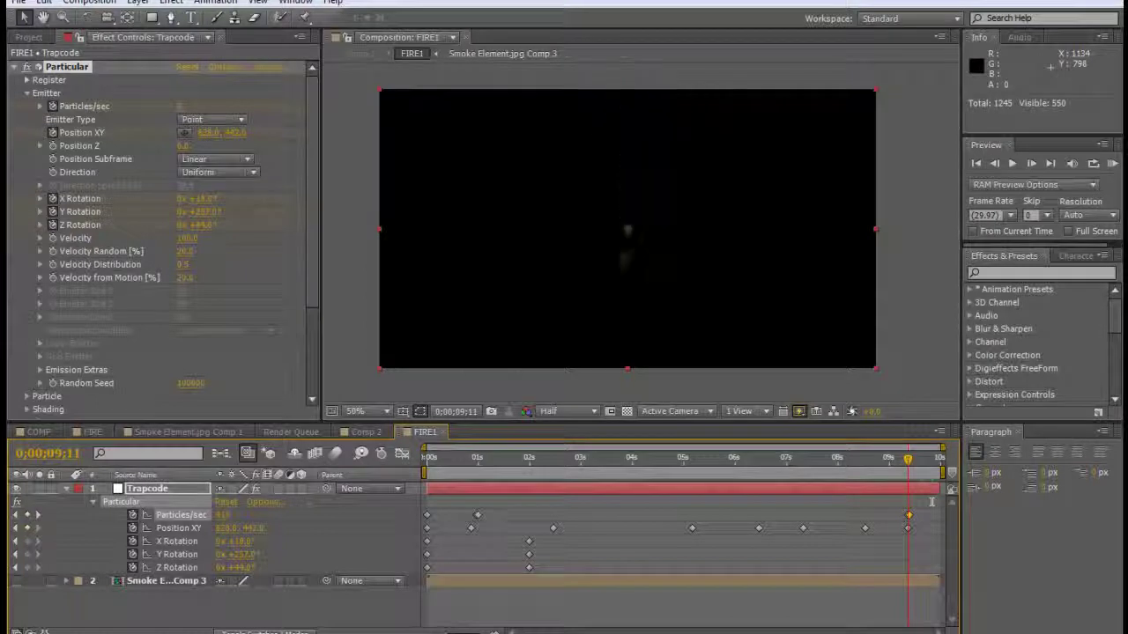
Move the Particles/sec keyframe earlier and delete the extra later keyframe
key("equal")
key("equal")
key("equal")
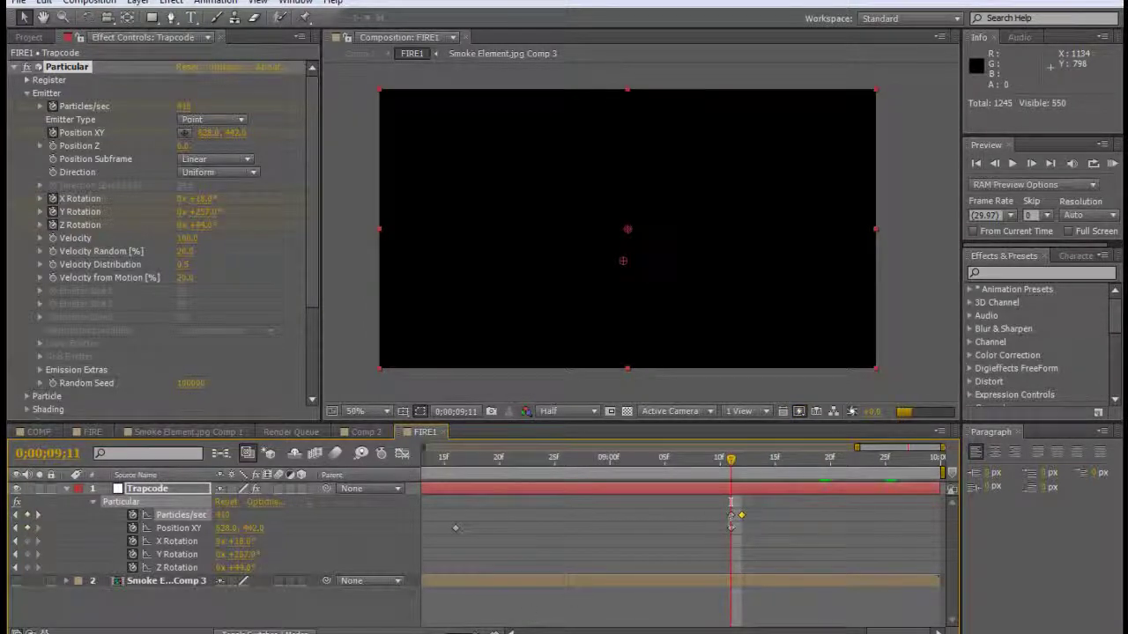
left_click_drag(730, 516, 466, 515)
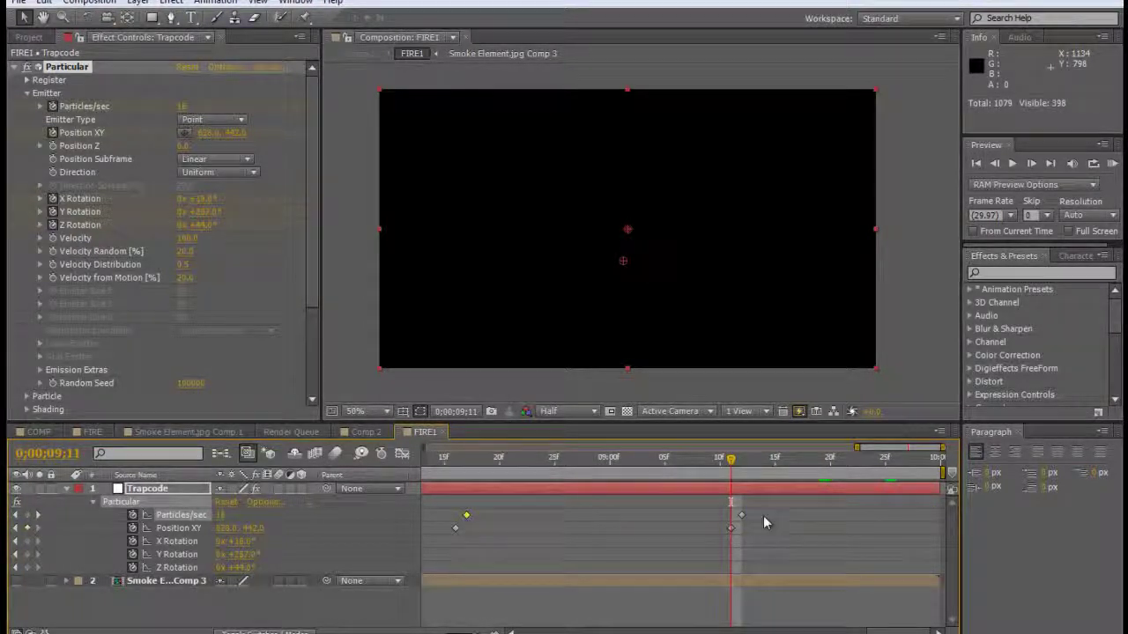
left_click(743, 515)
key("Delete")
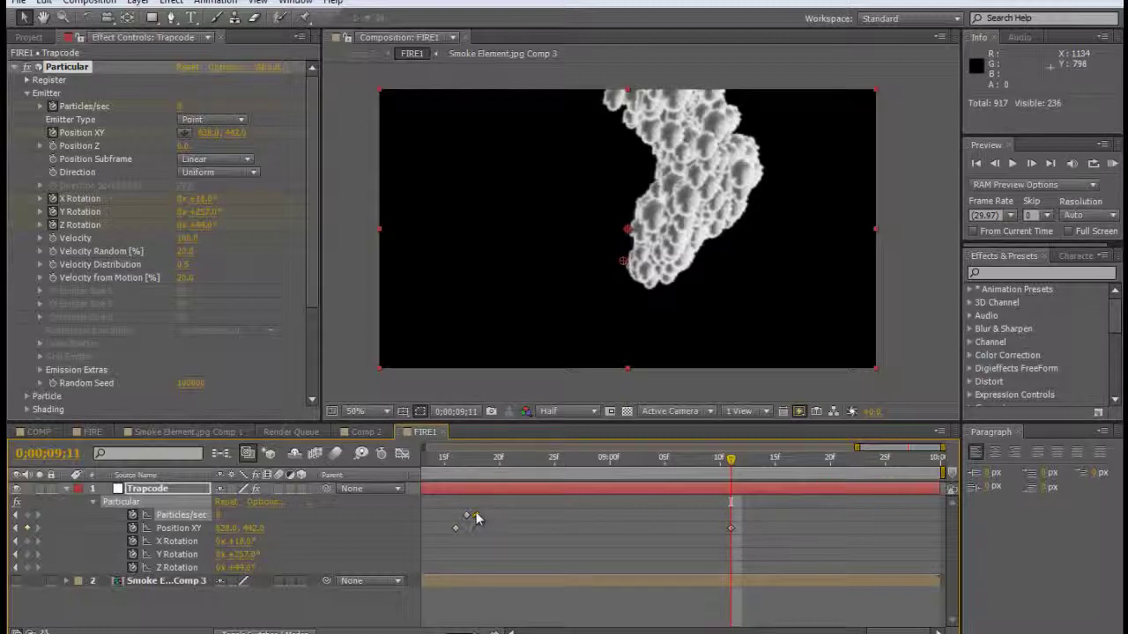
left_click(468, 516)
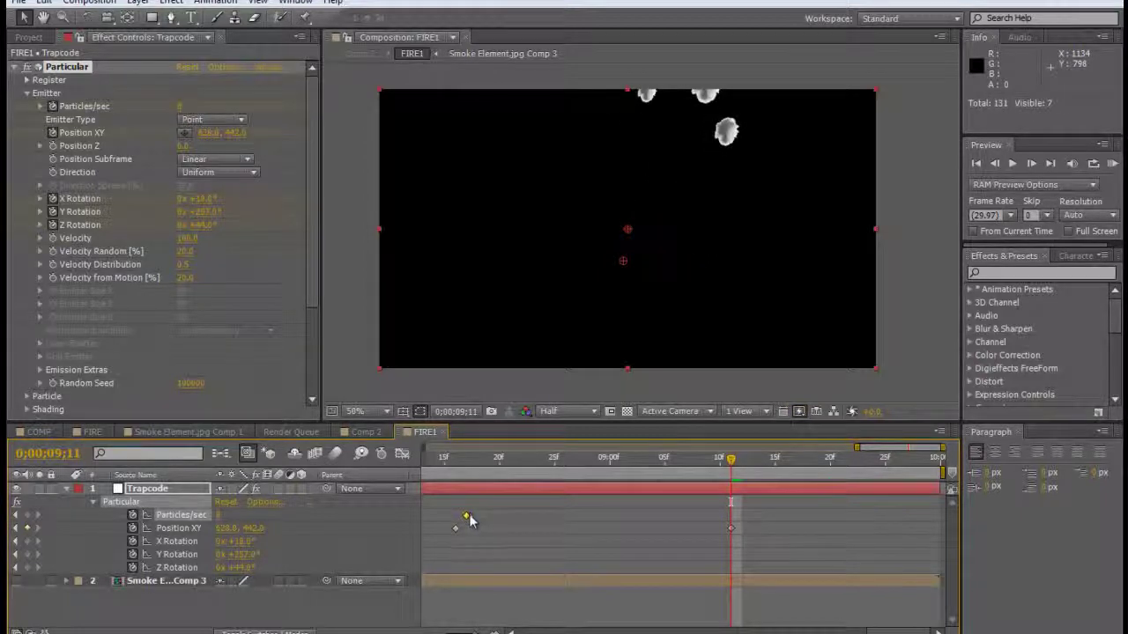
left_click_drag(468, 517, 476, 517)
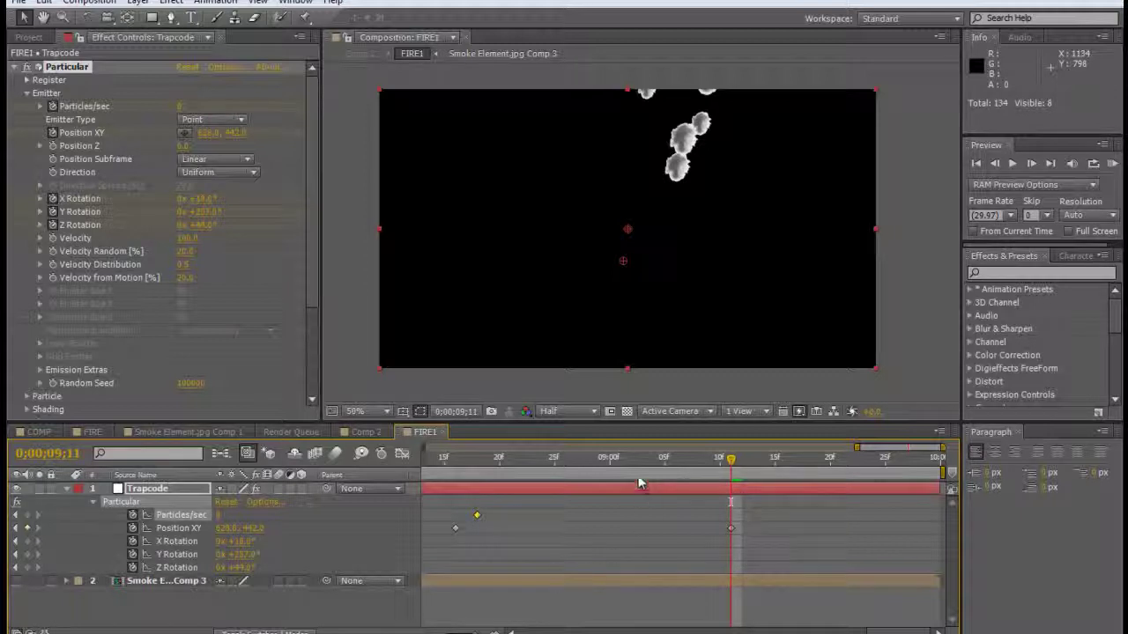
left_click_drag(521, 458, 587, 458)
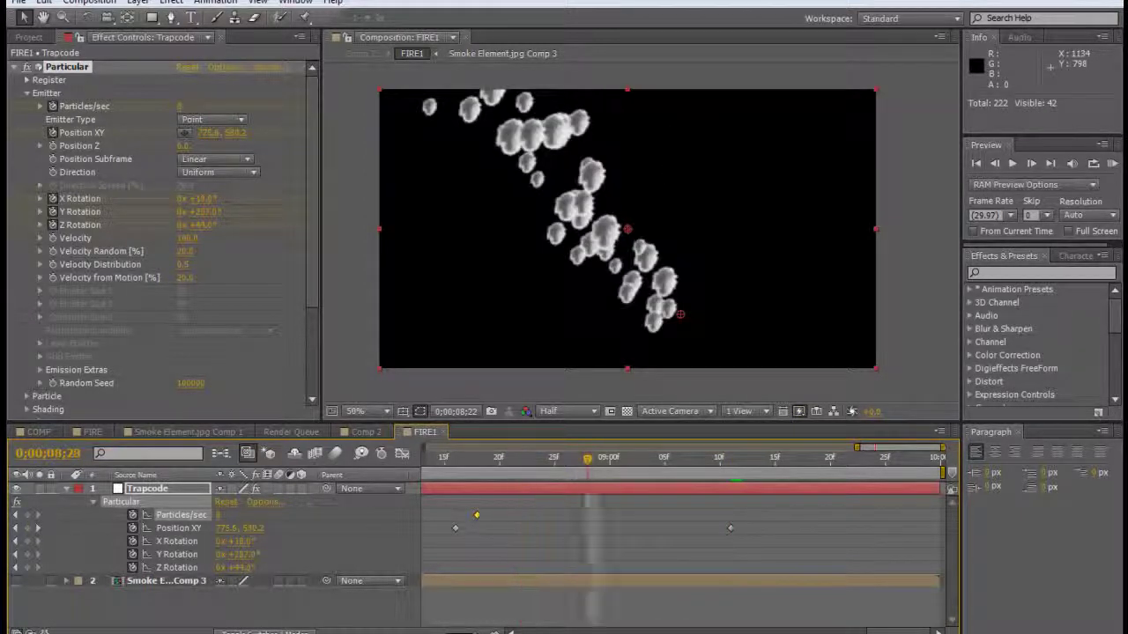
left_click(466, 458)
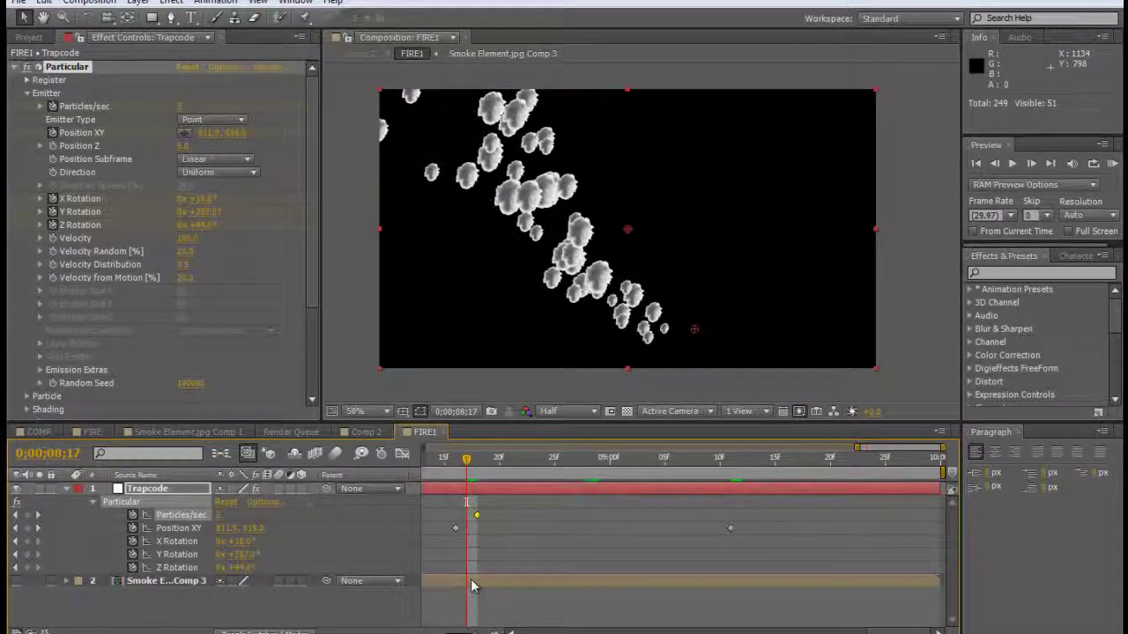
Add a Particles/sec keyframe at 9;11, shift it earlier, and show the full 0–10 s range
key("k")
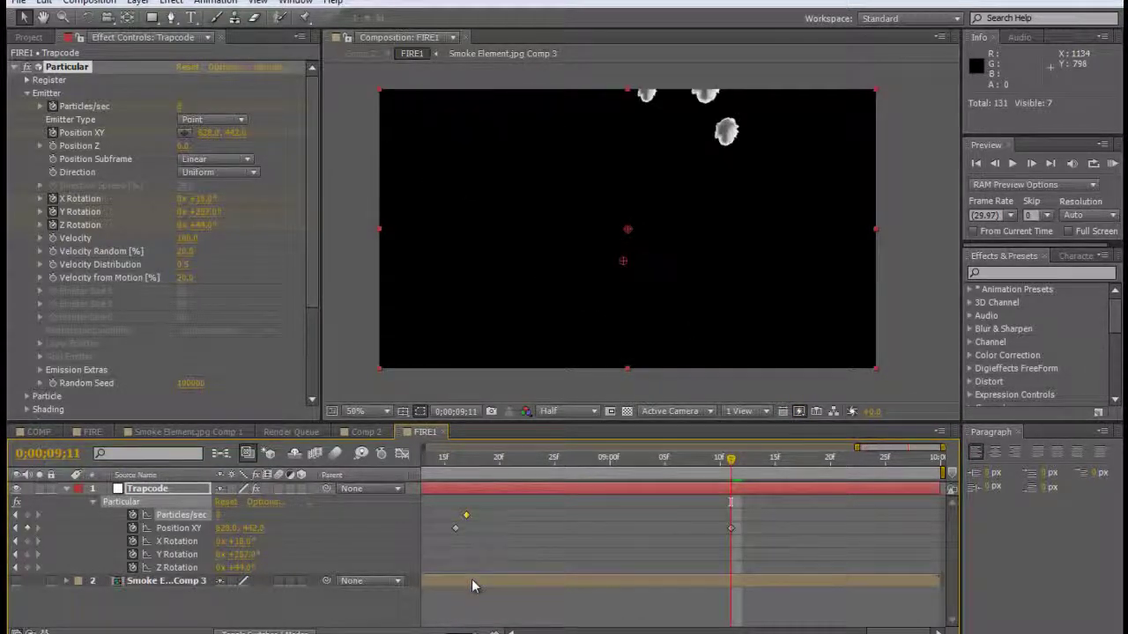
key("ctrl+z")
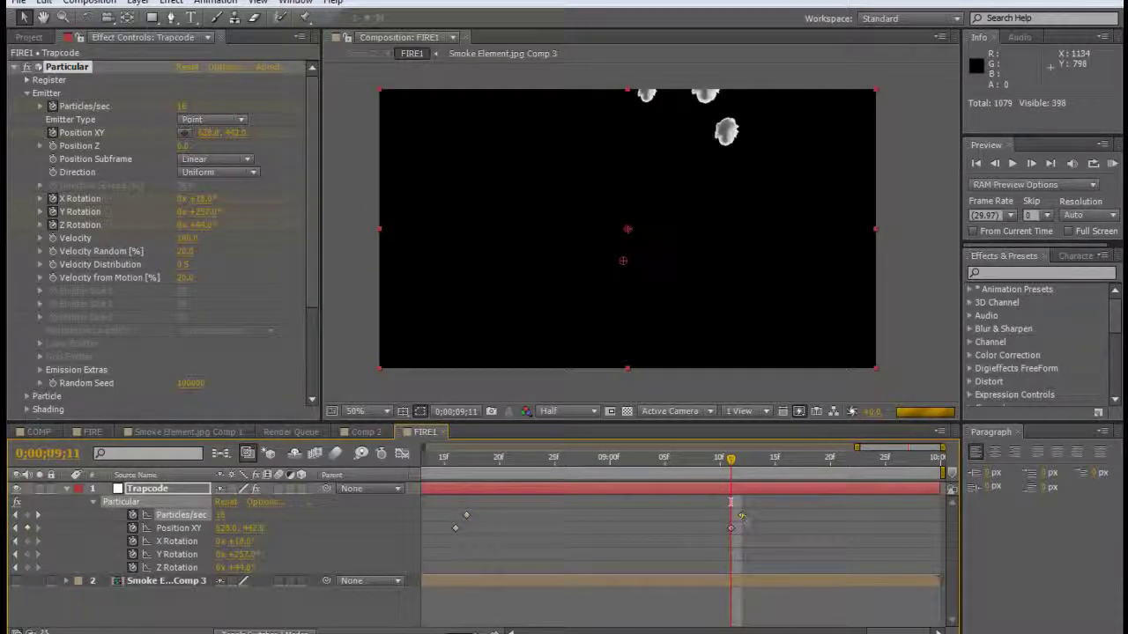
left_click_drag(740, 517, 483, 522)
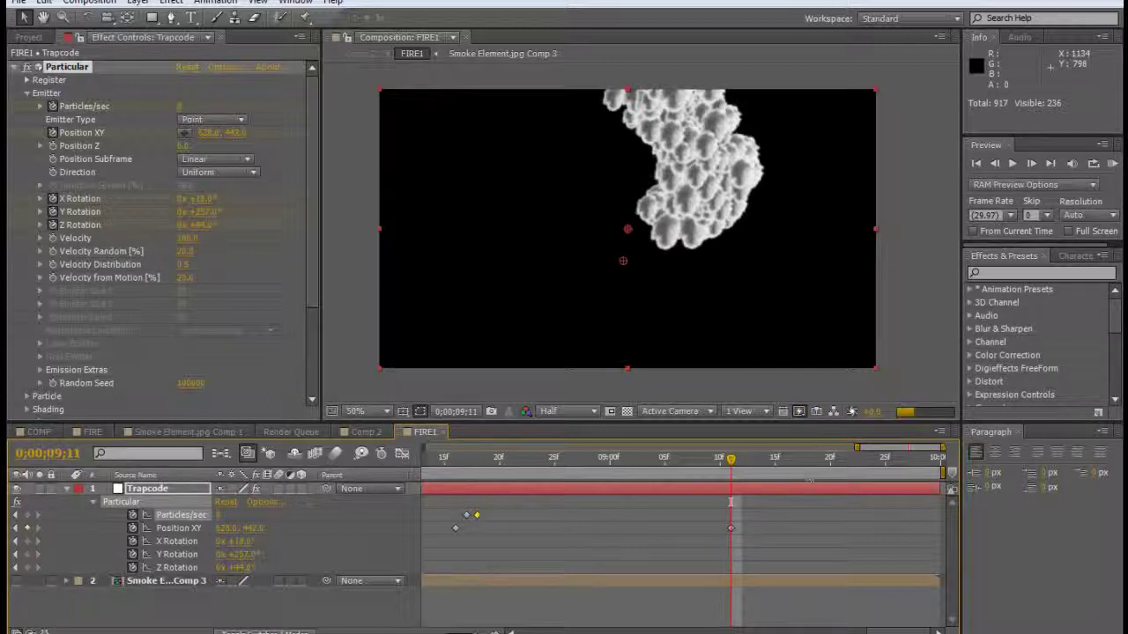
left_click_drag(730, 502, 895, 502)
key(";")
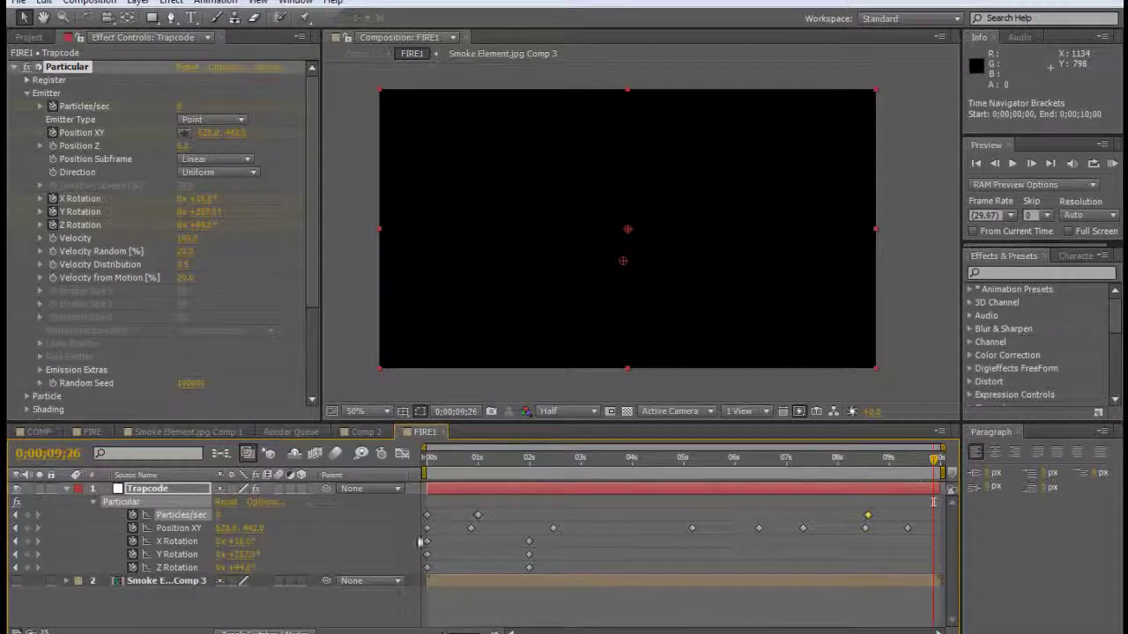
left_click(586, 459)
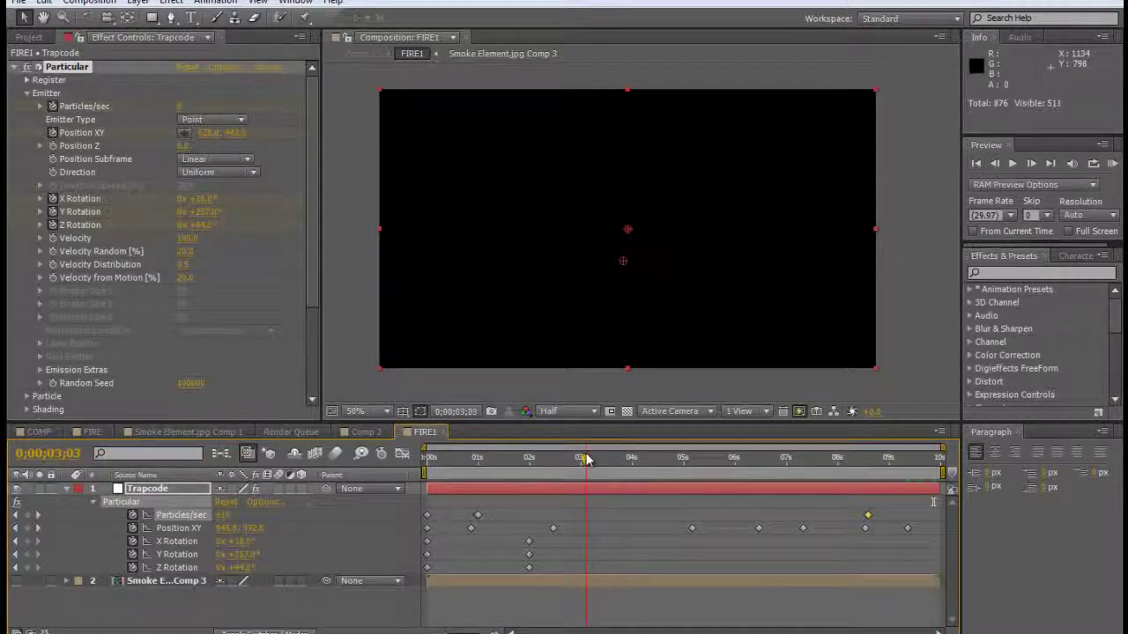
Go to 0;00;02;25 and collapse Particular's settings in Effect Controls
left_click(574, 459)
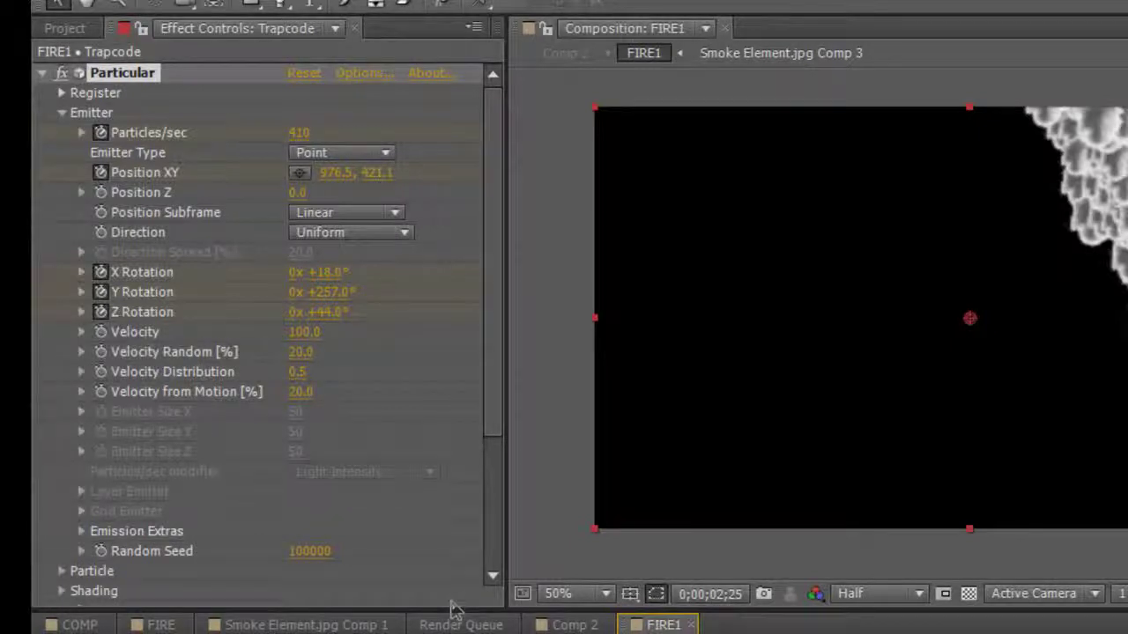
left_click(41, 73)
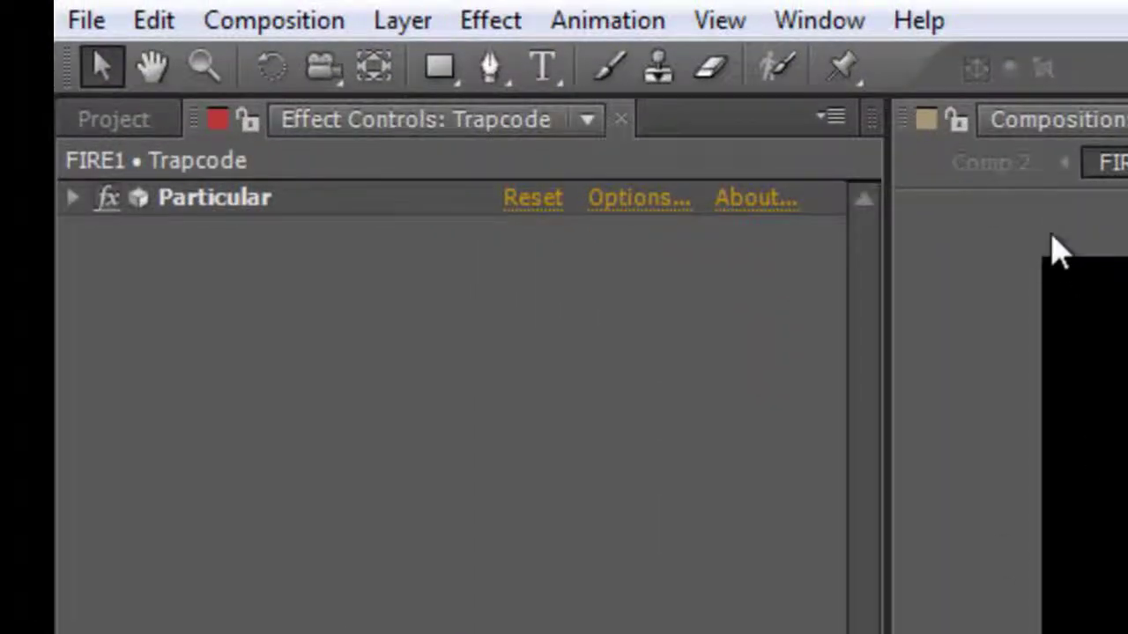
Add a 1280×720 white solid named LAYER to the FIRE1 composition
left_click(416, 23)
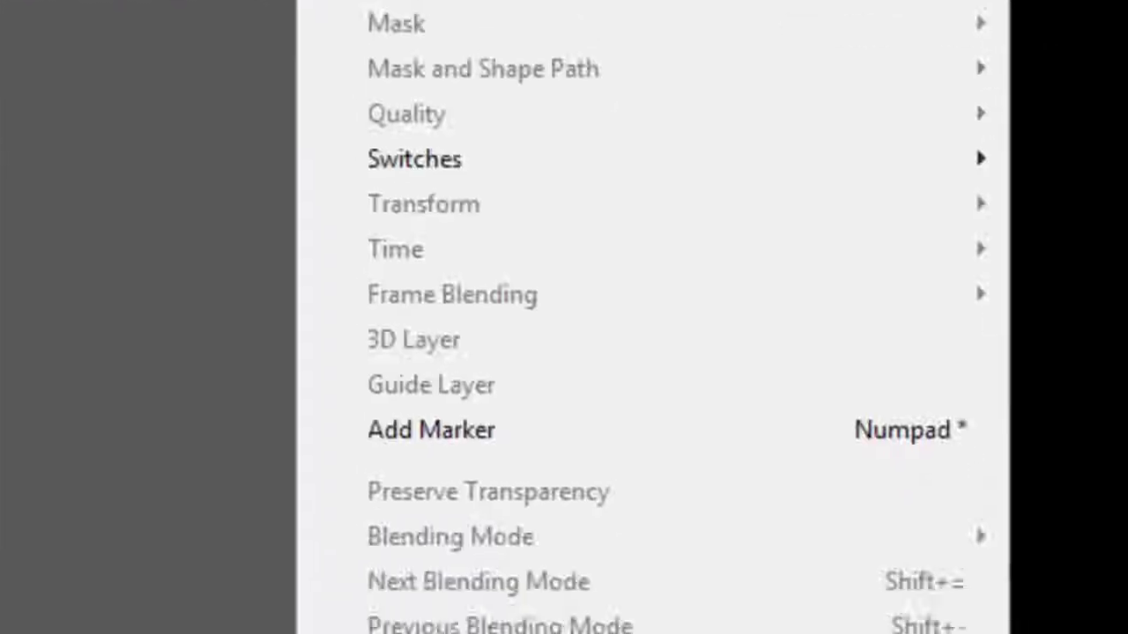
mouse_move(491, 21)
mouse_move(244, 21)
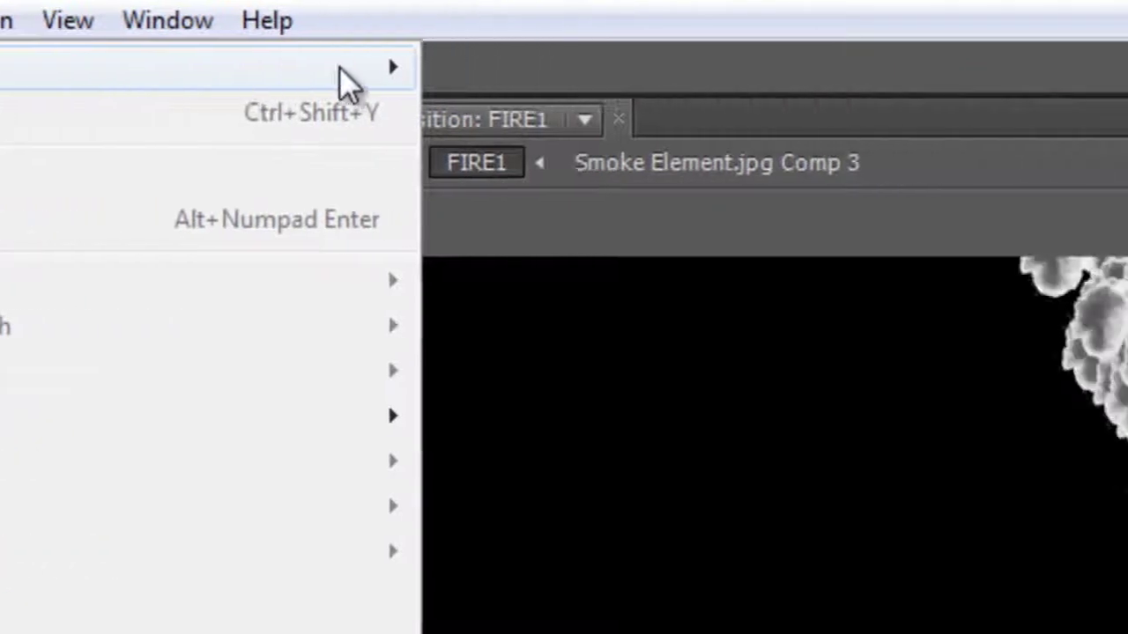
mouse_move(339, 67)
left_click(458, 113)
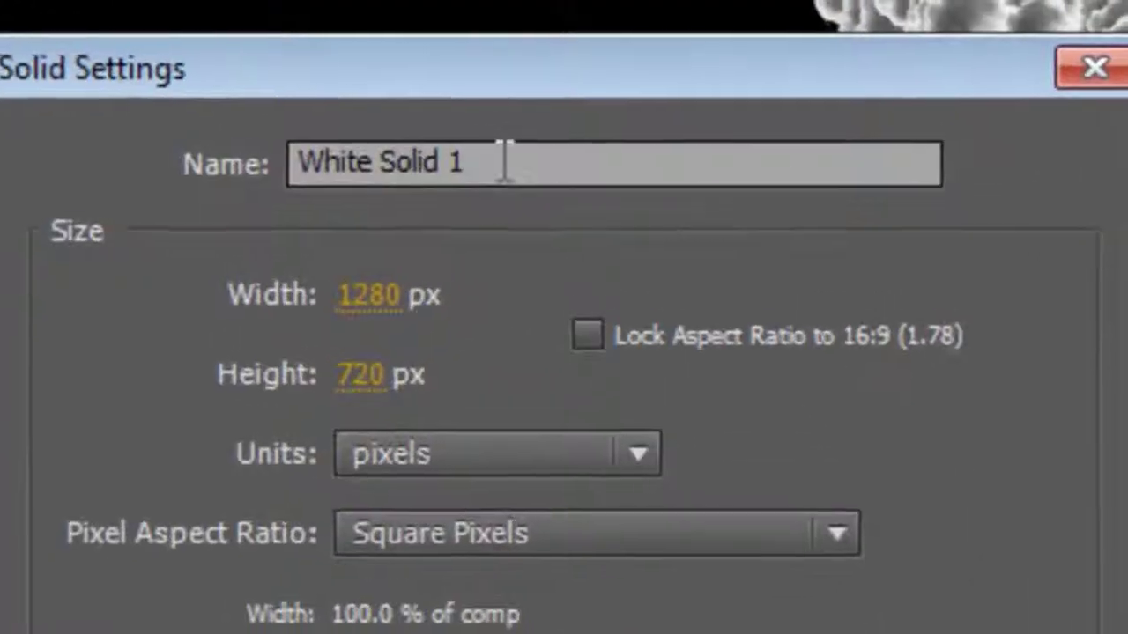
left_click_drag(533, 98, 323, 112)
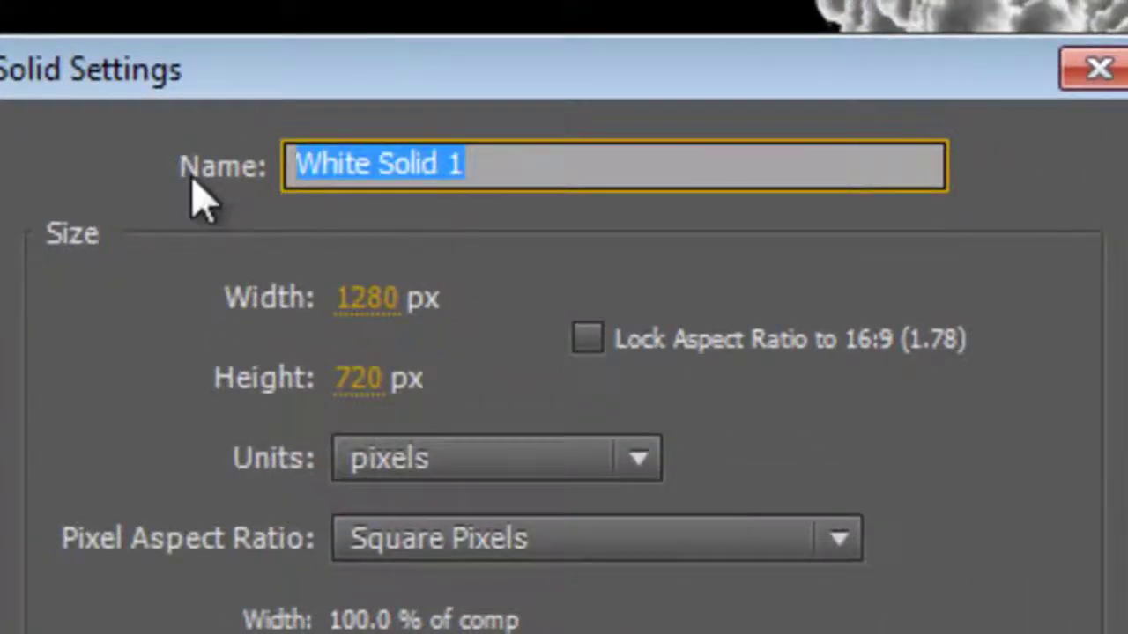
type("LAYER")
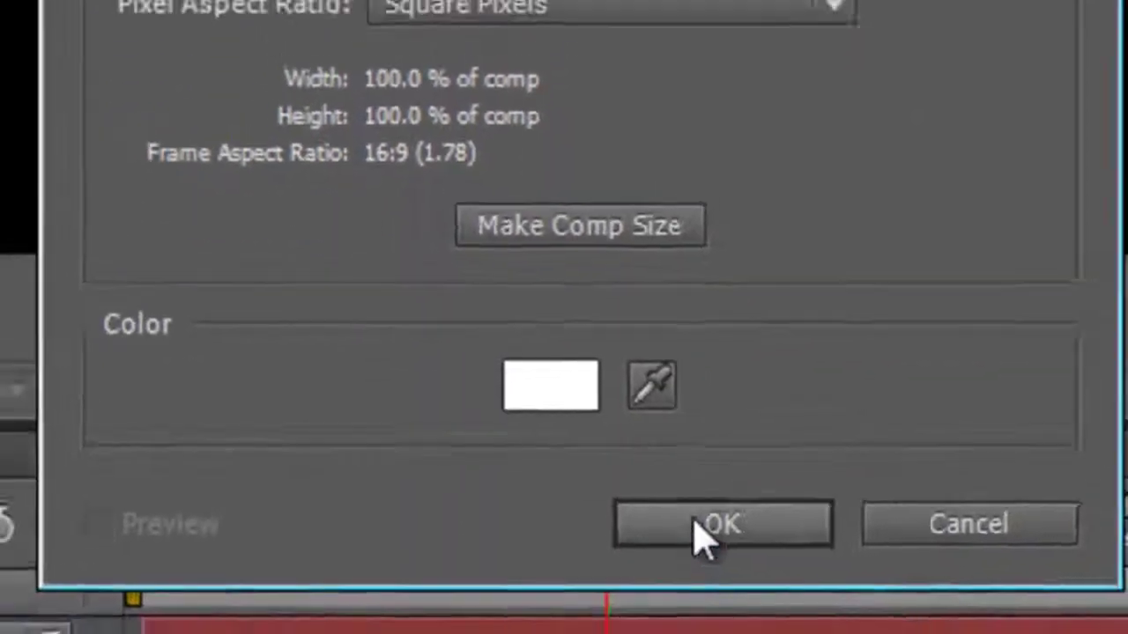
left_click(700, 536)
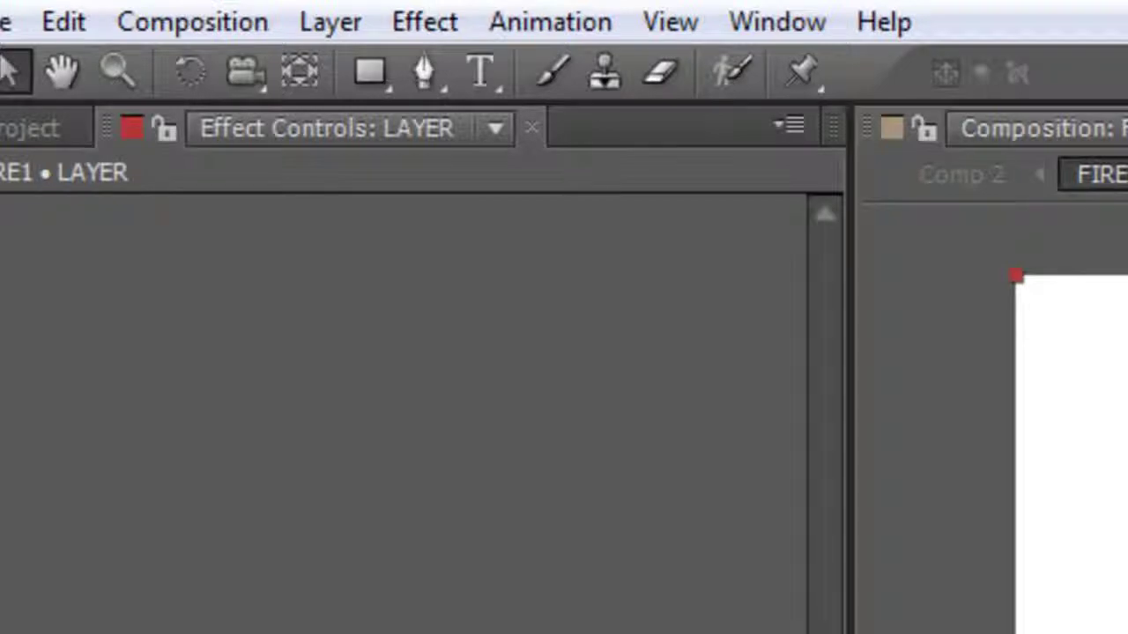
Apply Noise & Grain > Fractal Noise to the LAYER solid
left_click(441, 20)
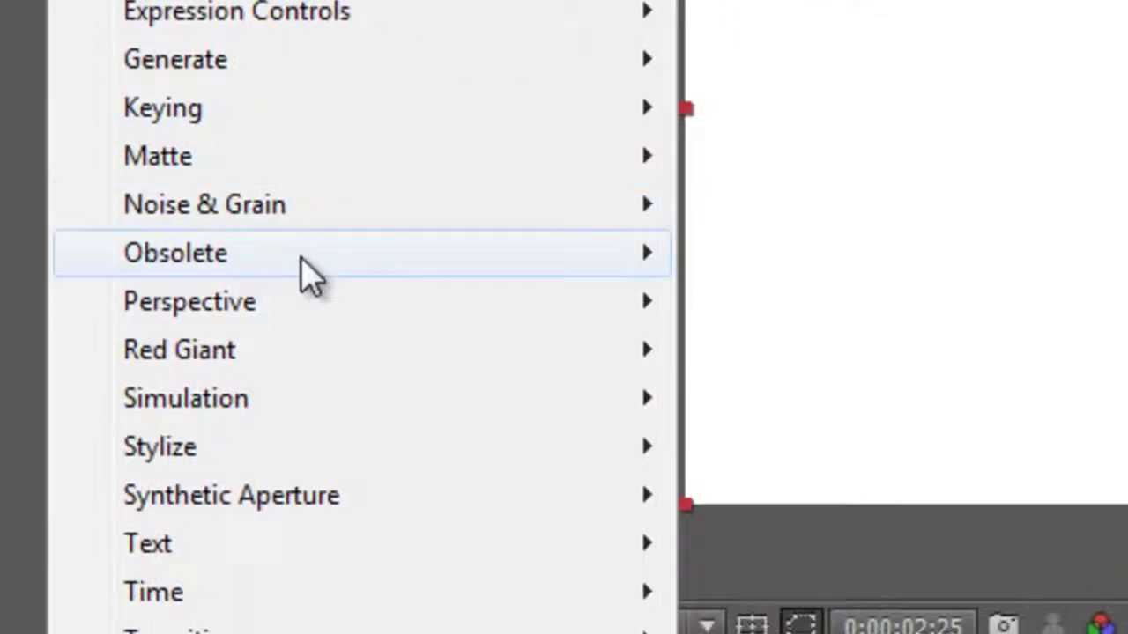
mouse_move(323, 227)
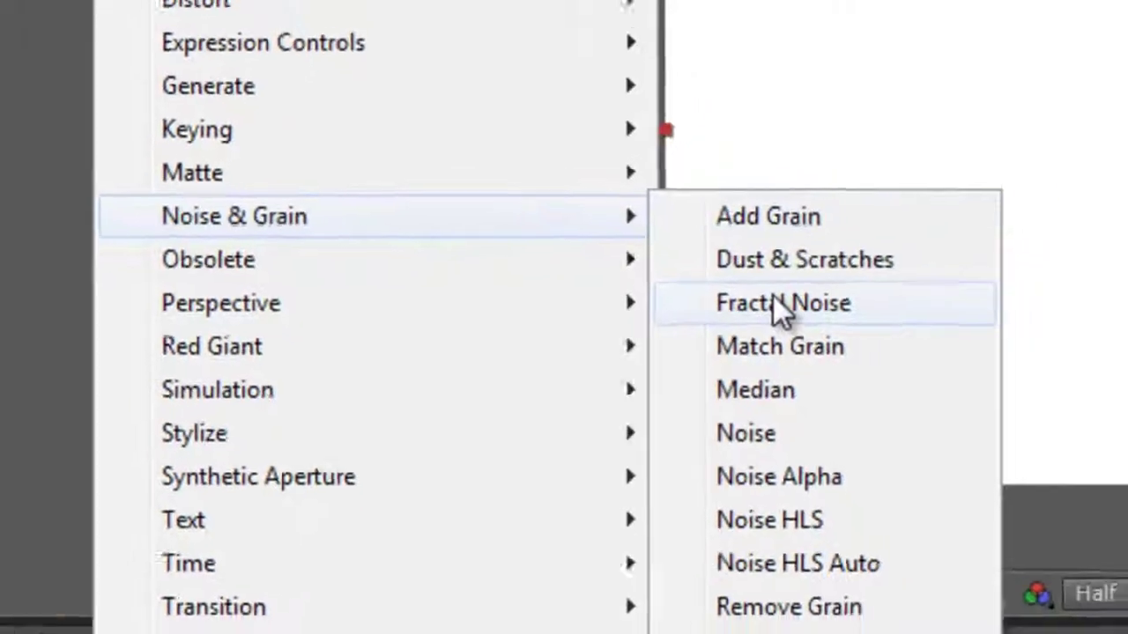
left_click(810, 300)
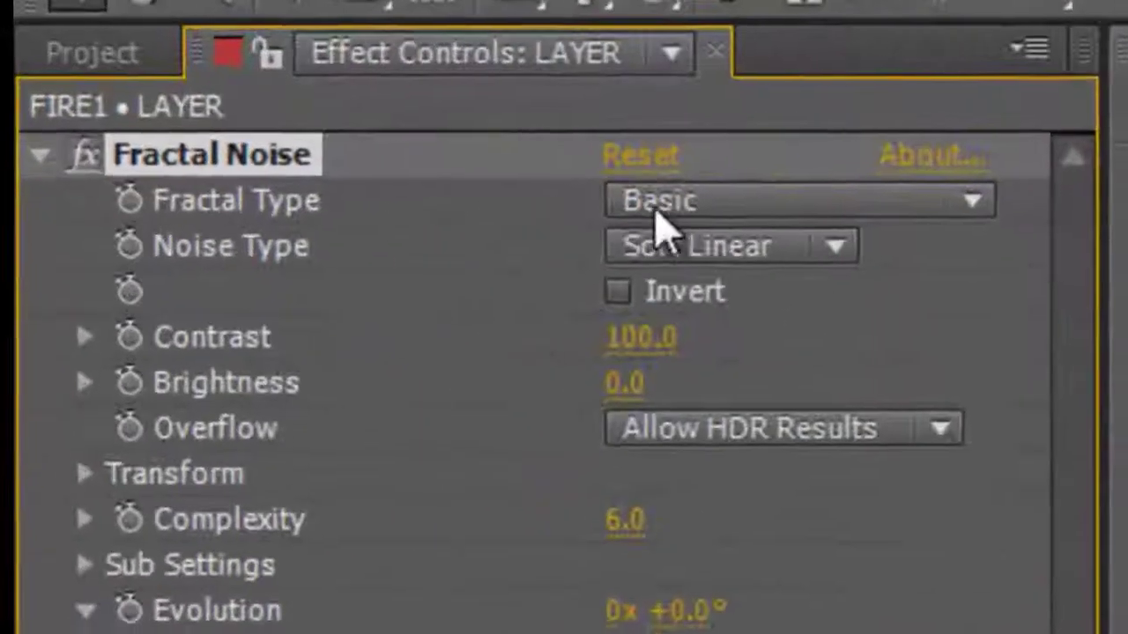
Switch Fractal Type to Dynamic Twist and raise Complexity toward 8.7
left_click(247, 107)
left_click(744, 539)
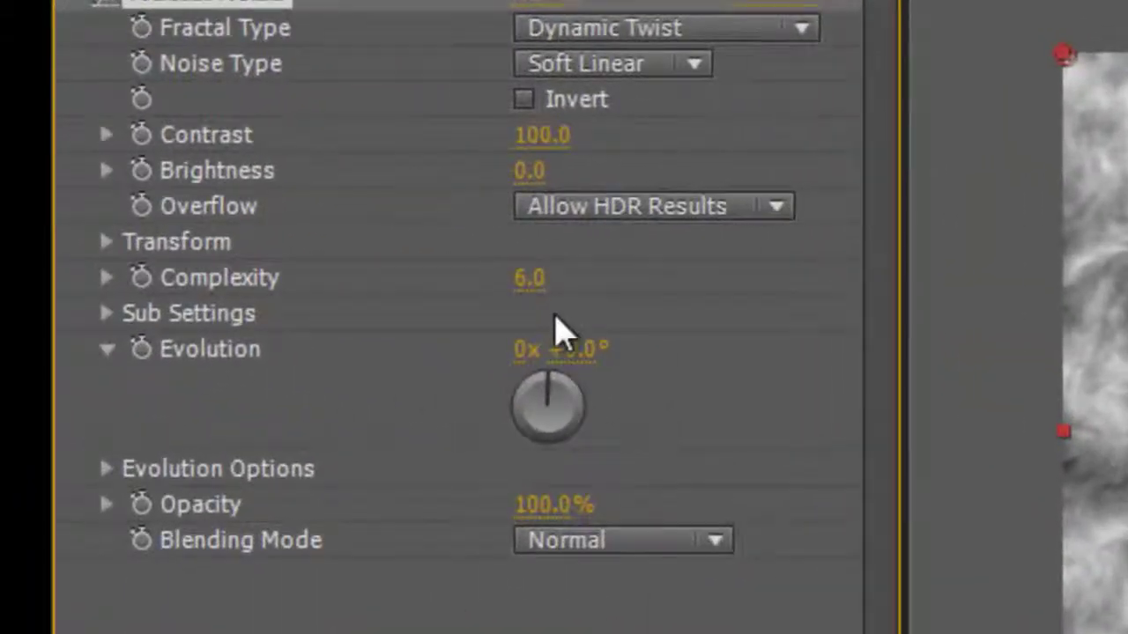
left_click_drag(599, 288, 835, 285)
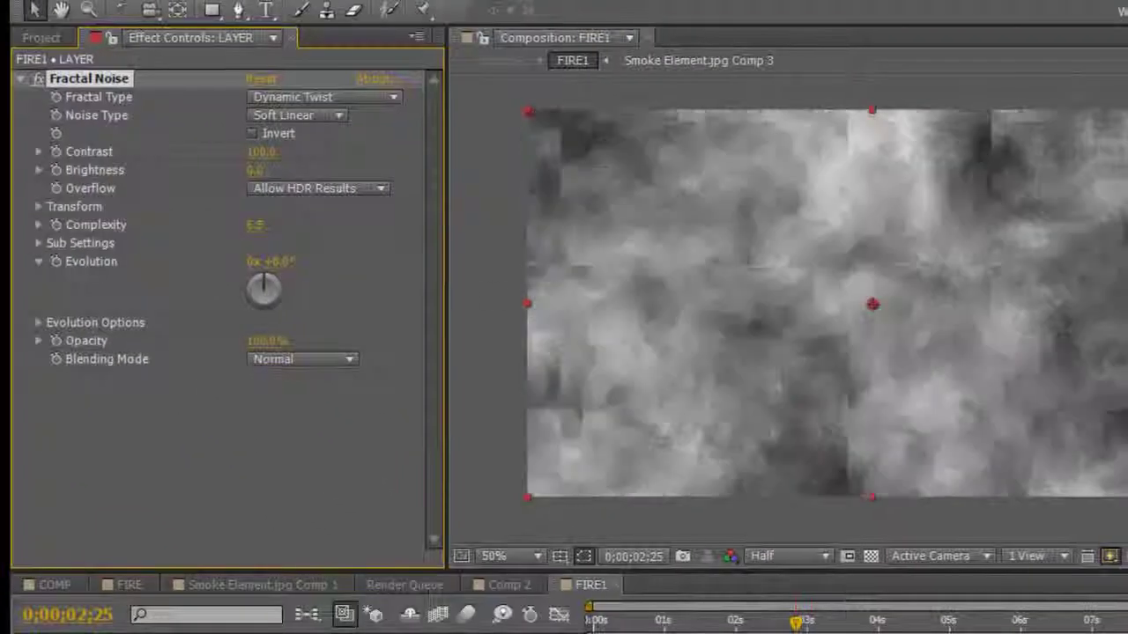
left_click_drag(260, 236, 296, 229)
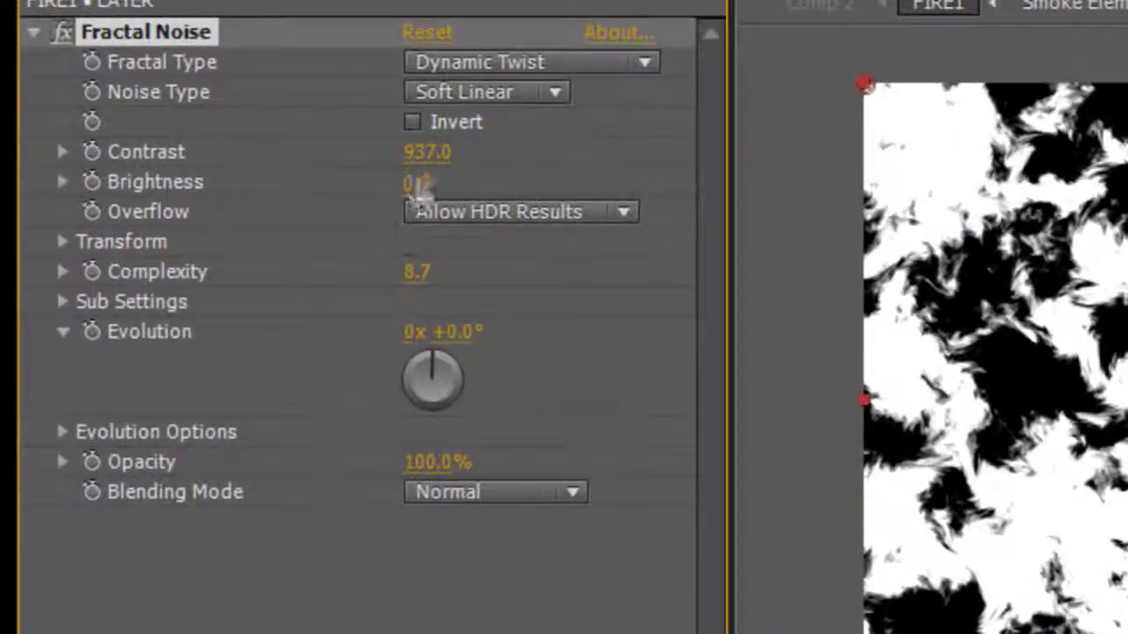
Set the noise Brightness to 55 for stark black-and-white blotches
left_click(225, 174)
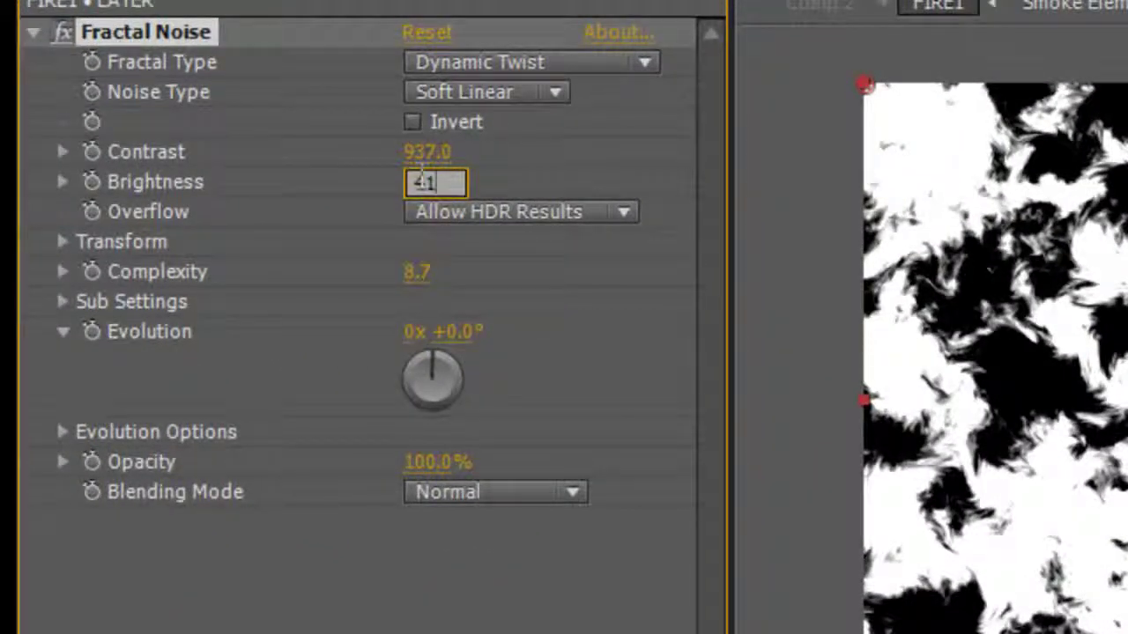
type("-41")
key("Return")
left_click_drag(421, 187, 432, 181)
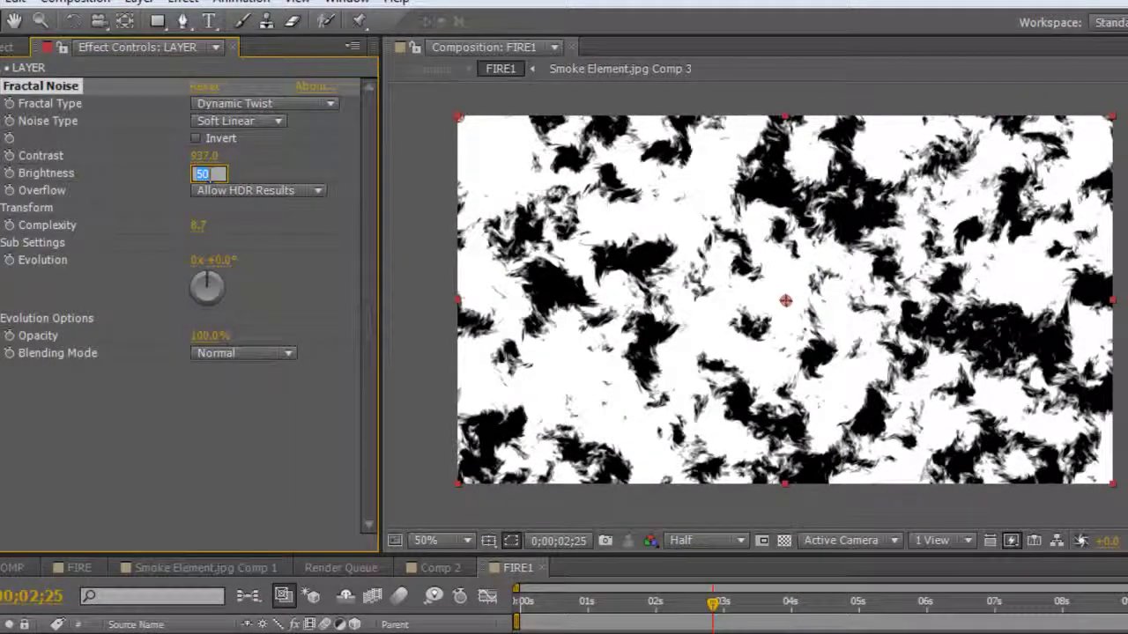
key("Return")
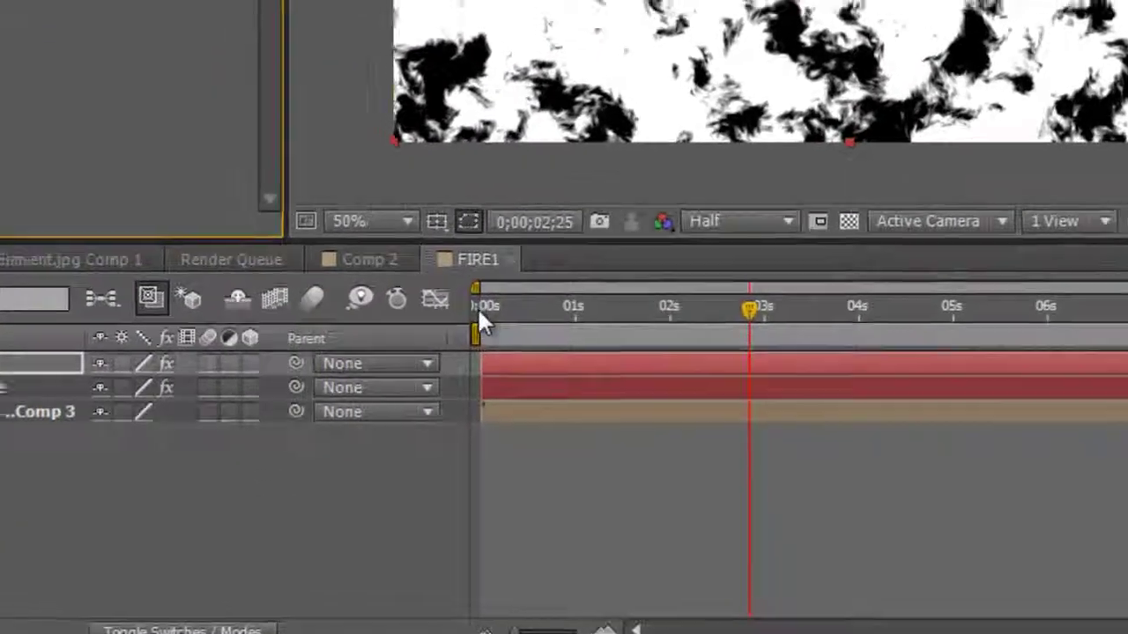
Keyframe Evolution at the comp start and set 10 revolutions at the last frame
left_click(517, 565)
left_click(9, 129)
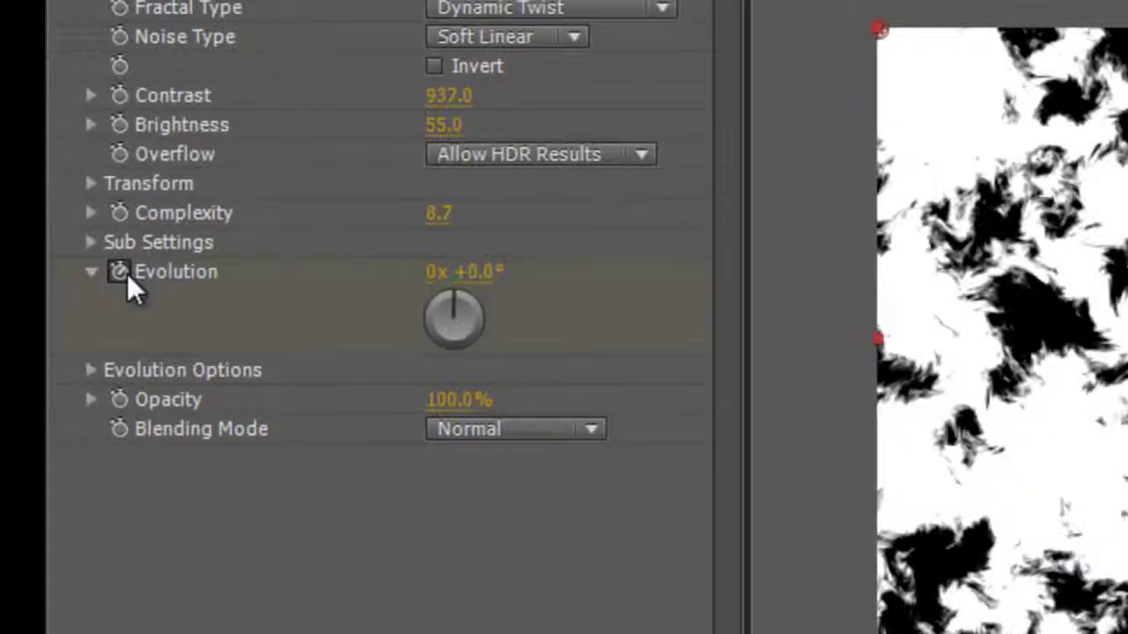
left_click_drag(455, 308, 475, 299)
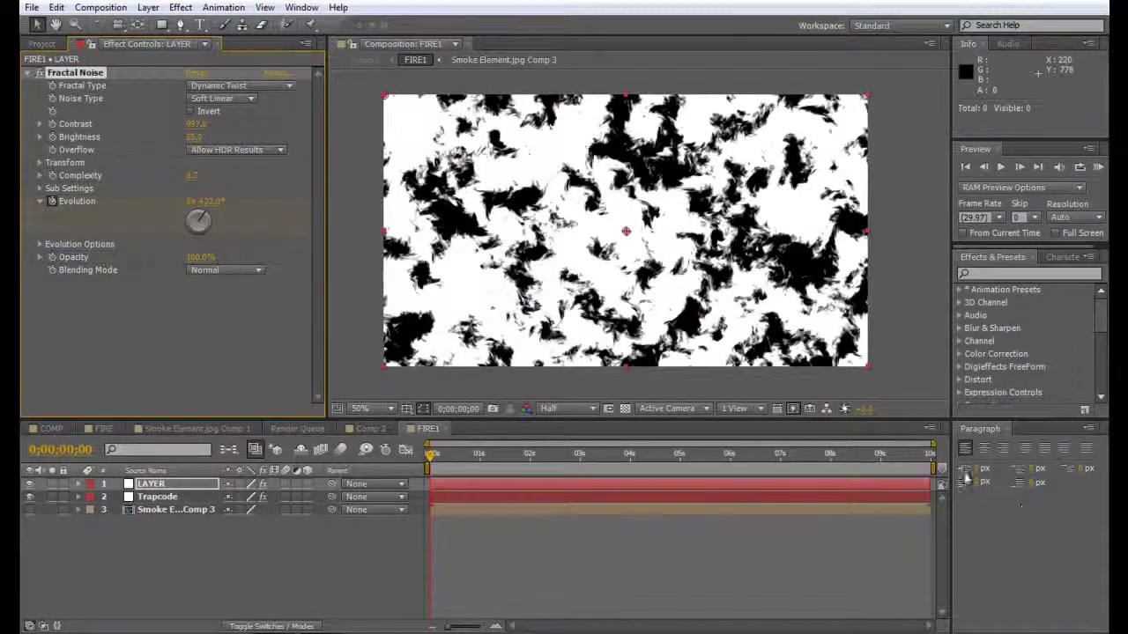
left_click(931, 456)
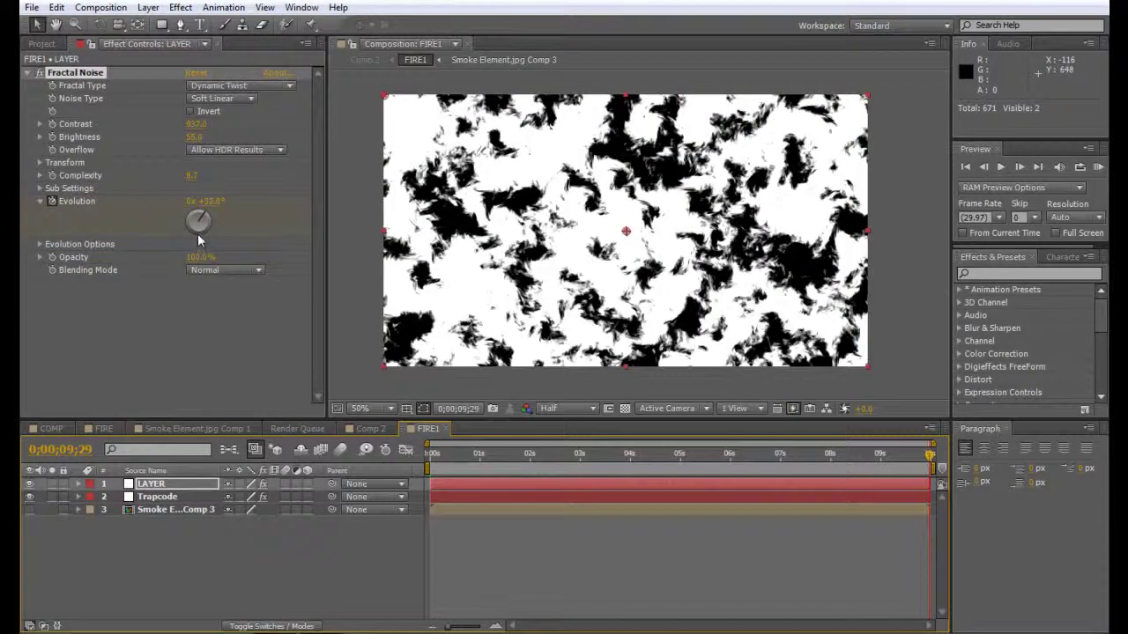
left_click(187, 203)
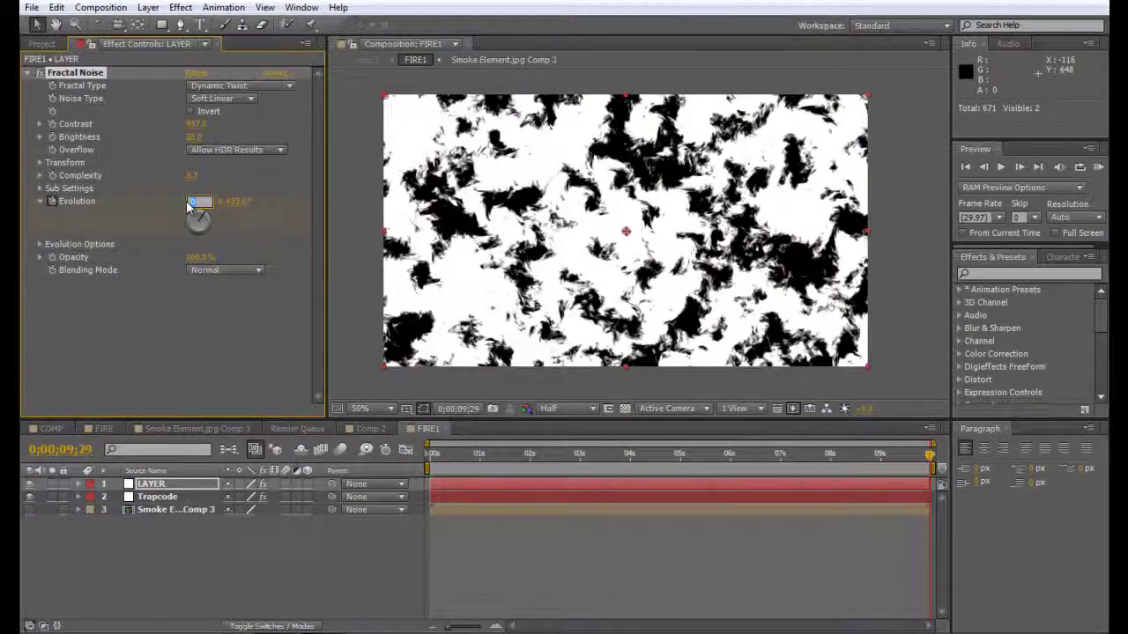
type("10")
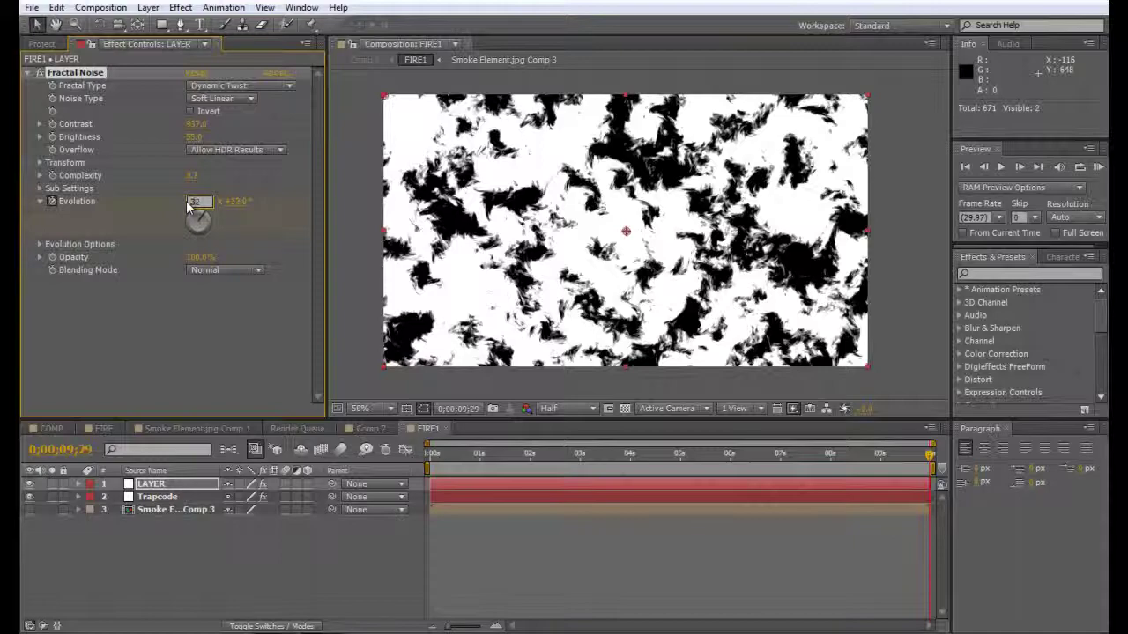
key("Return")
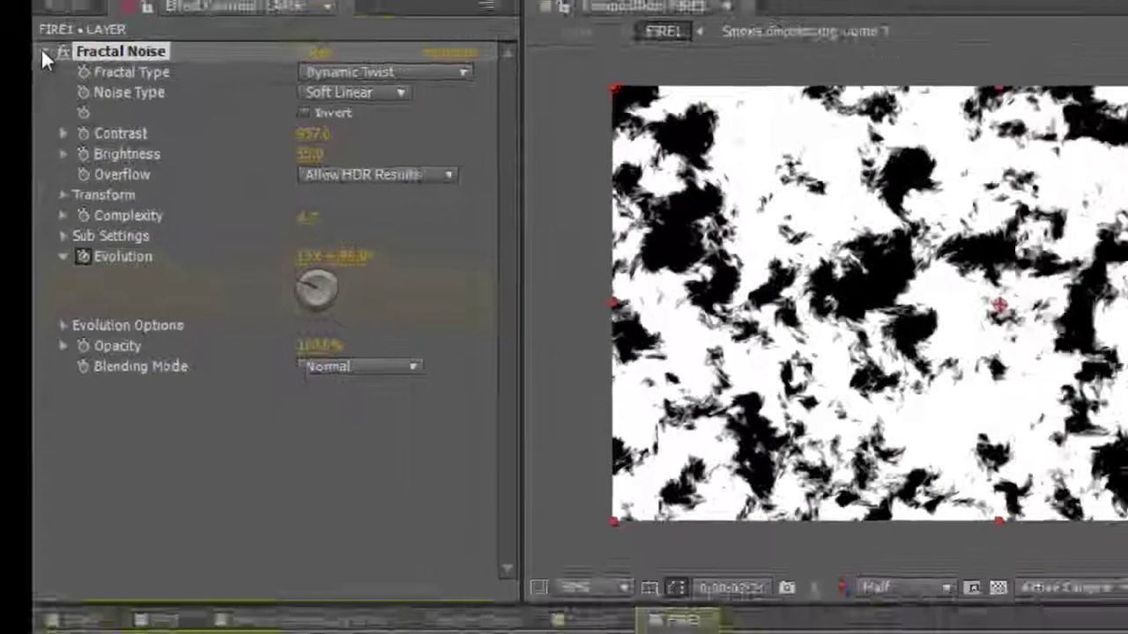
Set the Trapcode layer's track matte to Luma Matte "LAYER", with Fractal Noise collapsed
left_click(50, 41)
left_click(134, 487)
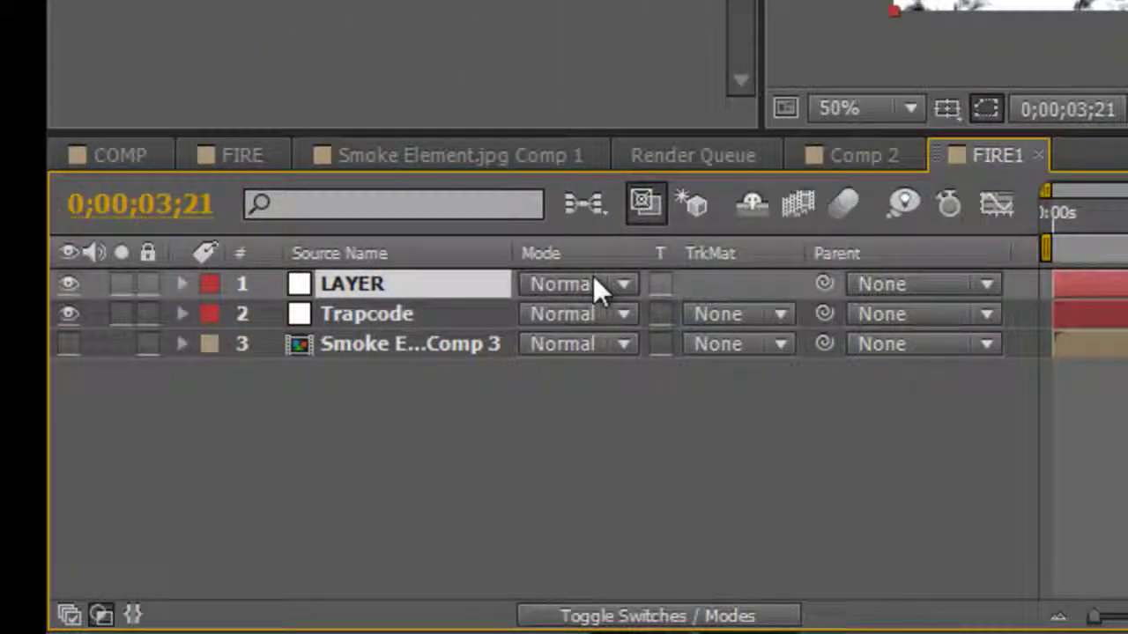
left_click(501, 314)
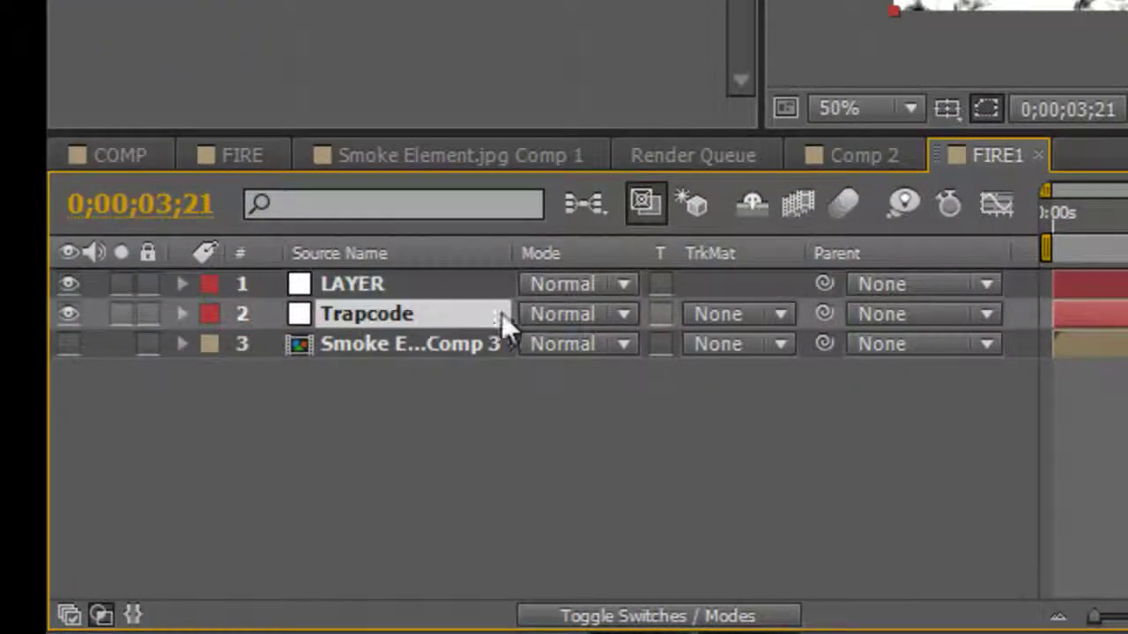
left_click(734, 315)
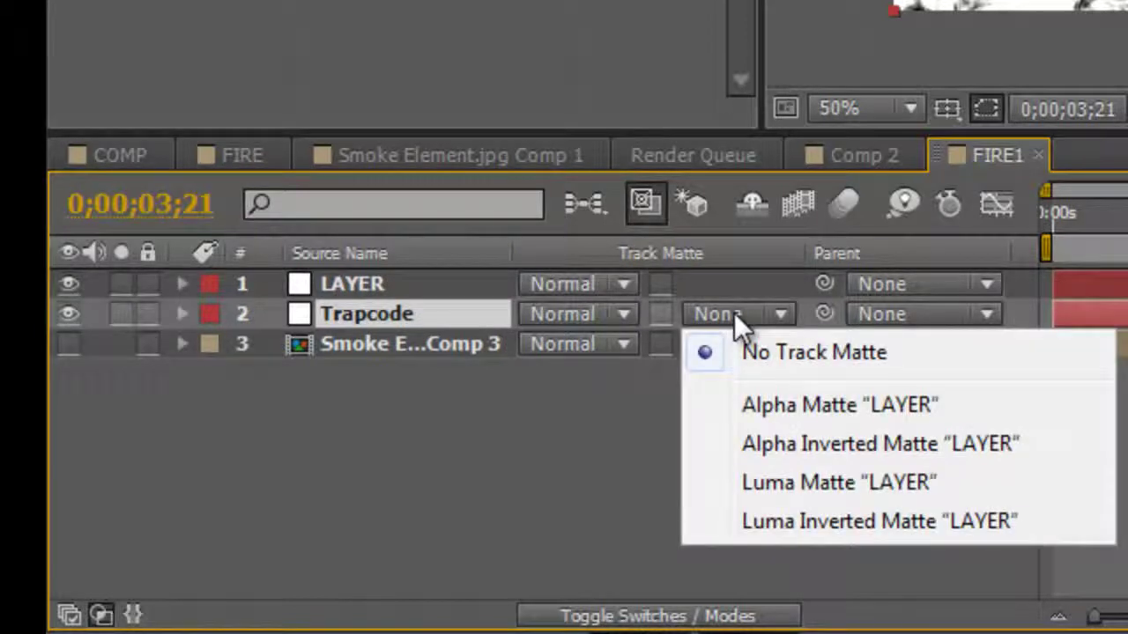
left_click(859, 487)
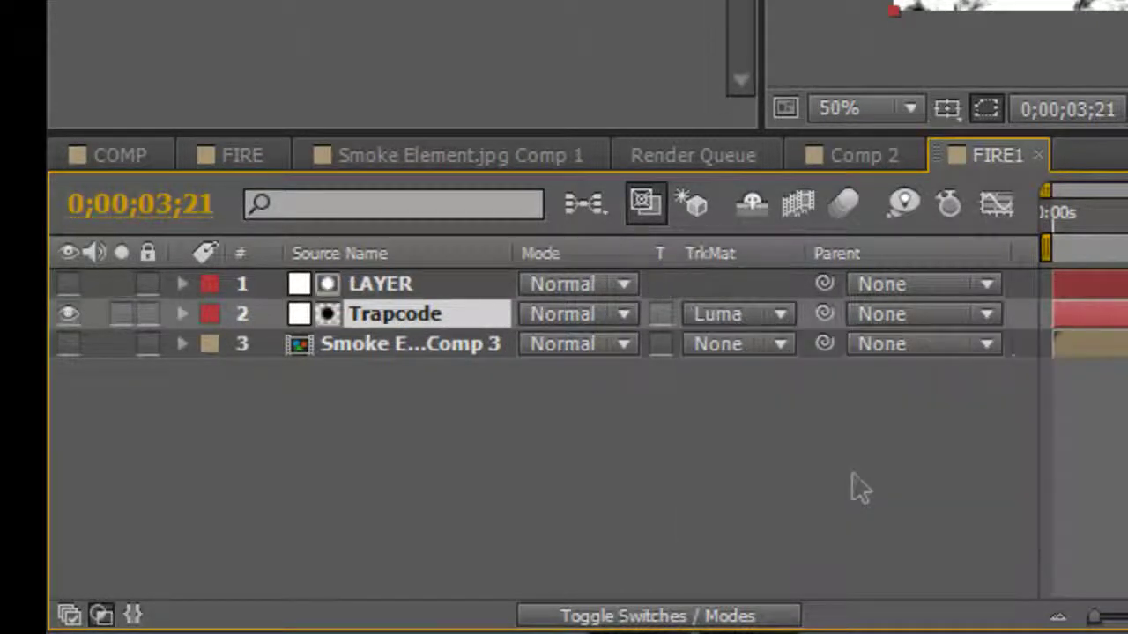